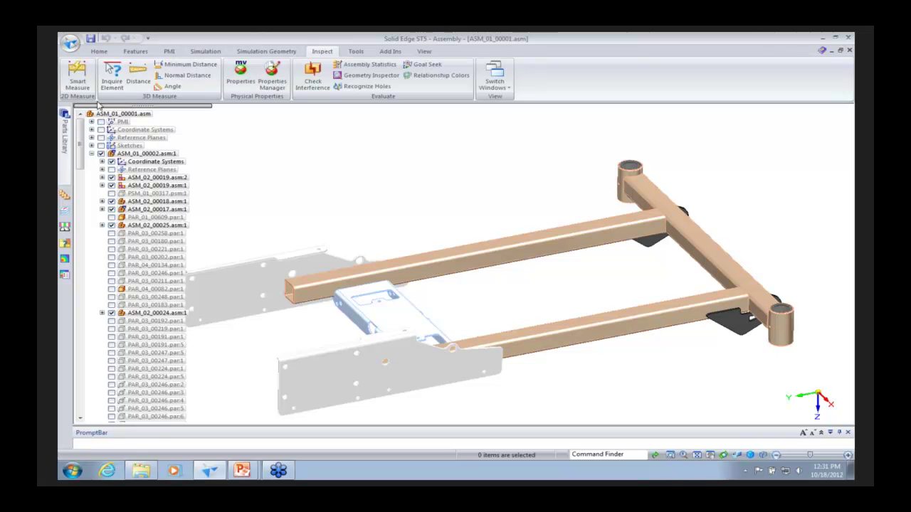
Use Smart Measure for the width between the far tube's top edges and the radius of the side plate's rounded lug
scroll(541, 290, up, 5)
scroll(518, 286, up, 1)
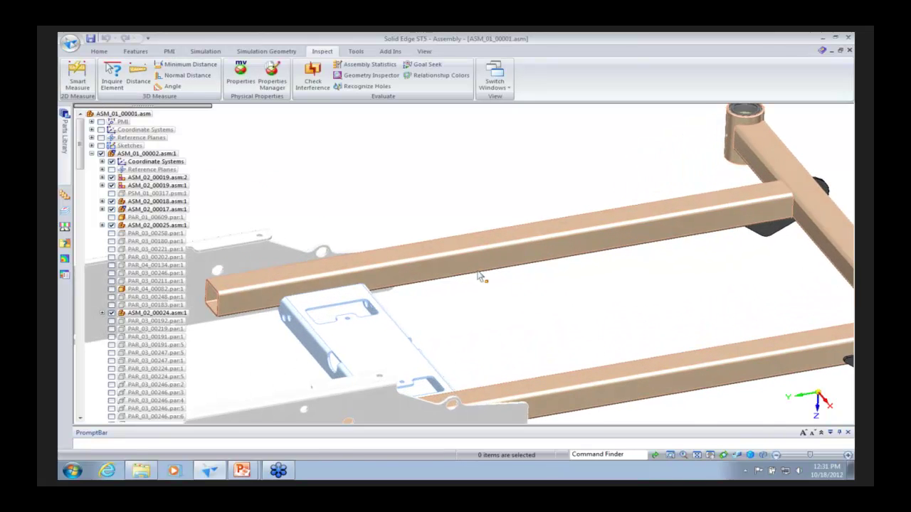
click(76, 77)
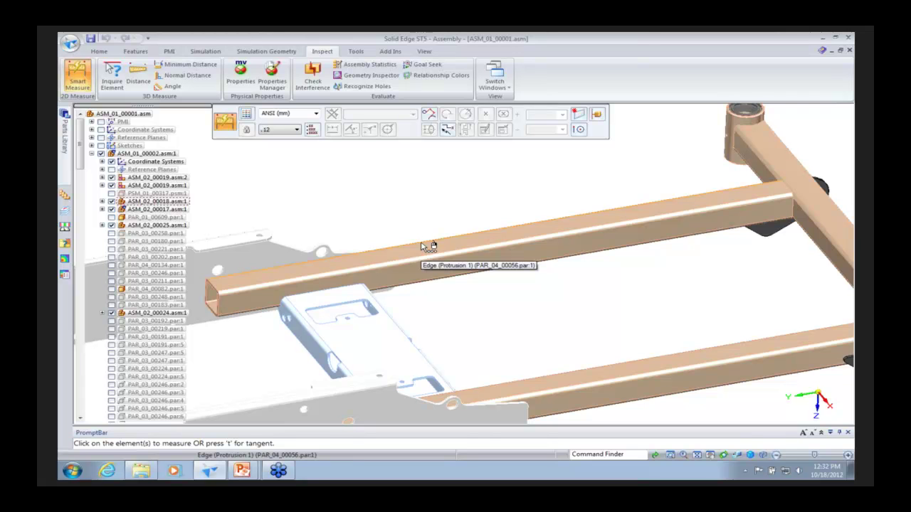
click(422, 243)
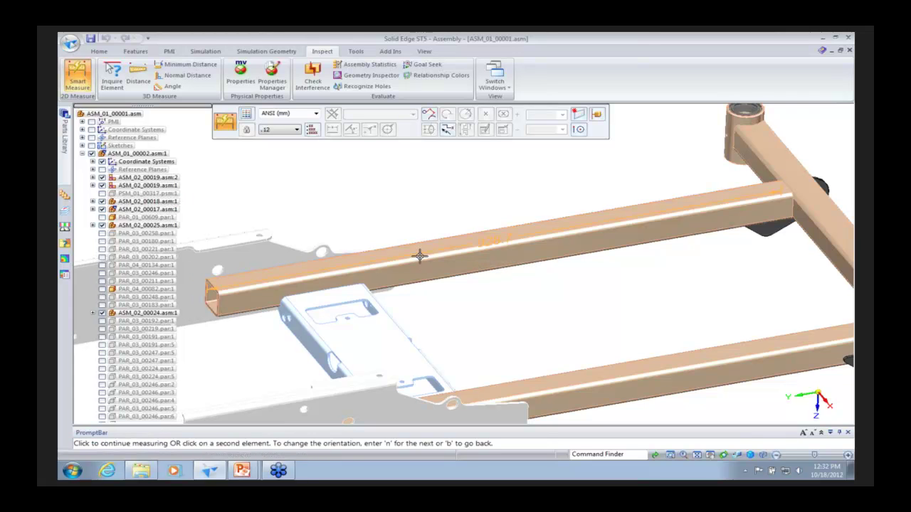
click(419, 256)
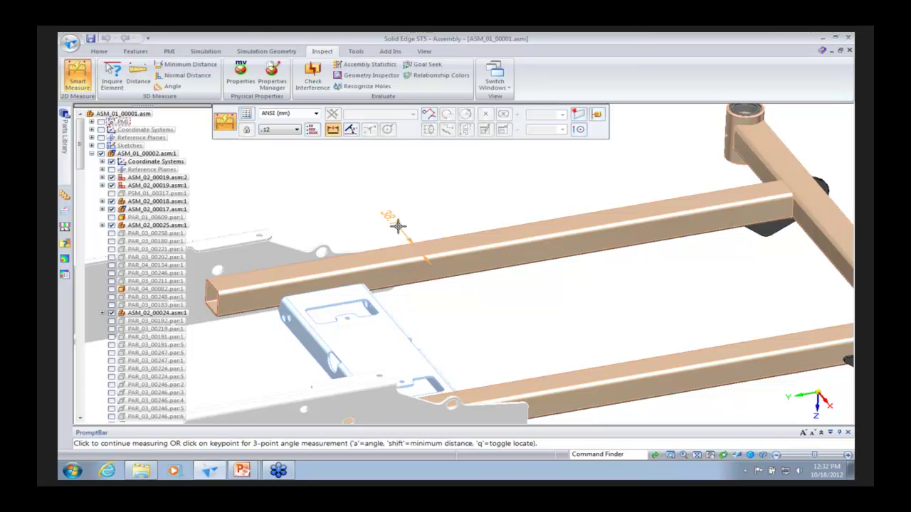
click(398, 226)
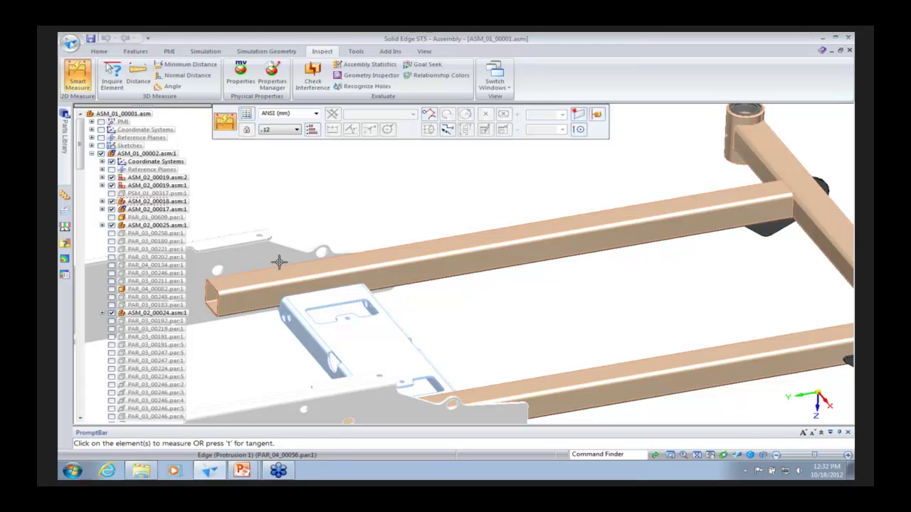
click(321, 249)
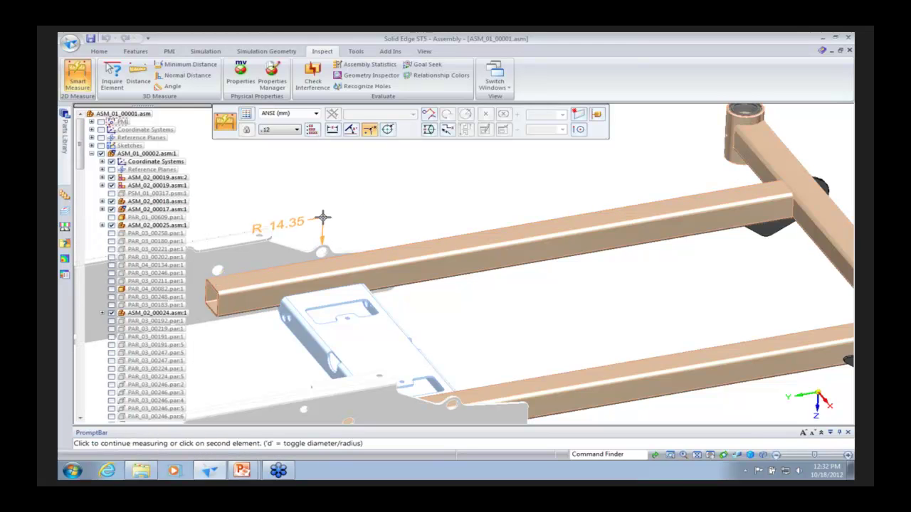
click(331, 212)
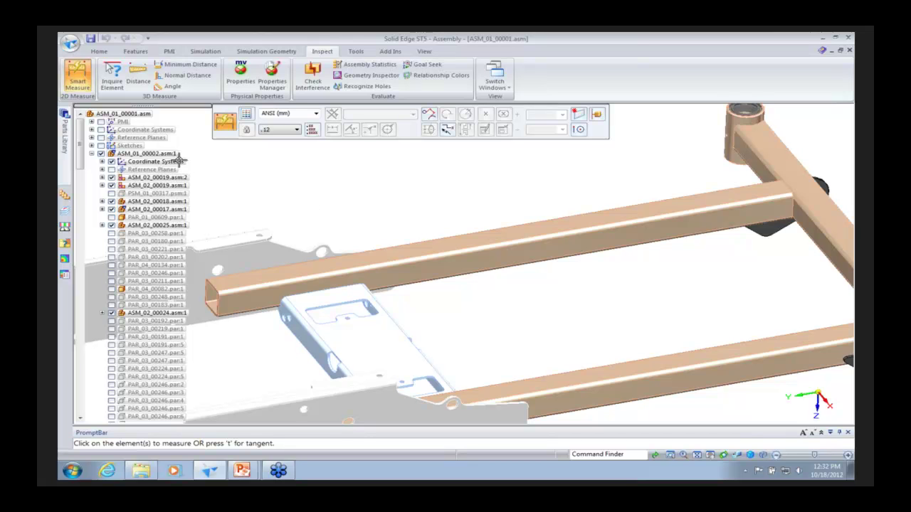
Inquire the far tube's outer top edge for its length and endpoints, with all element types locatable
click(111, 84)
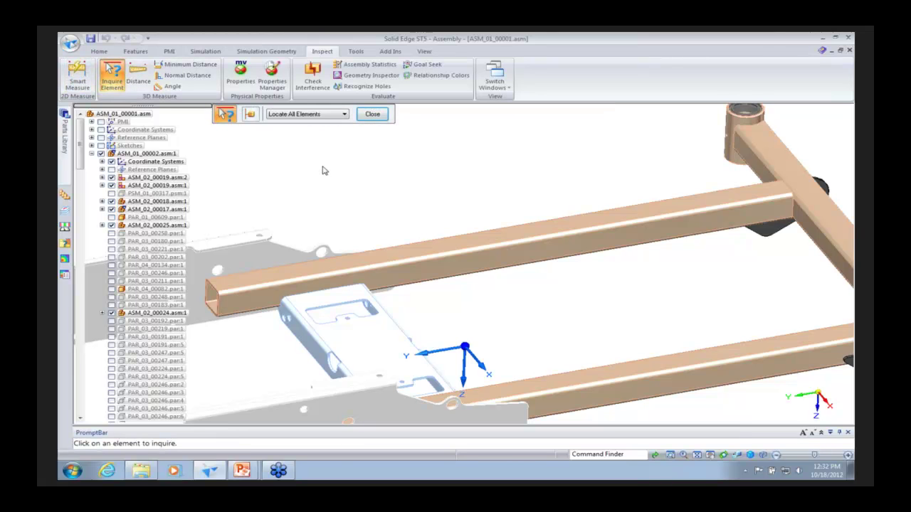
click(321, 120)
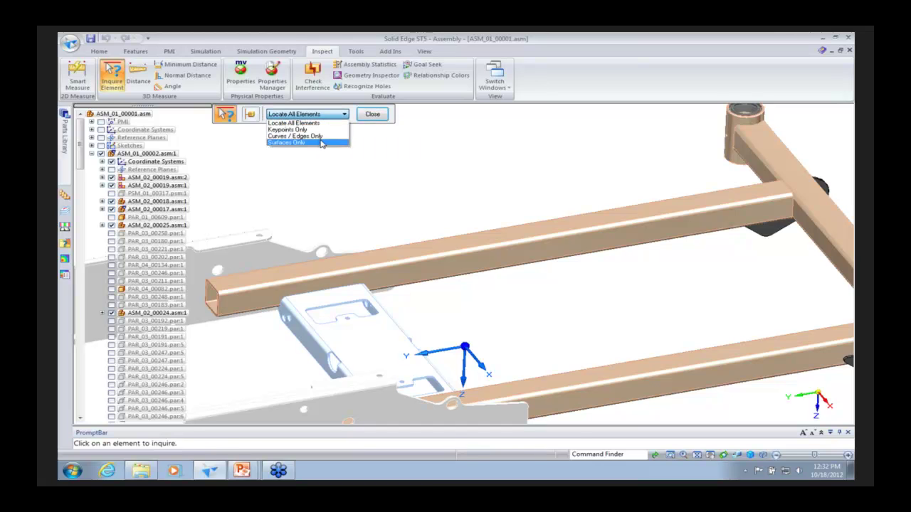
click(387, 149)
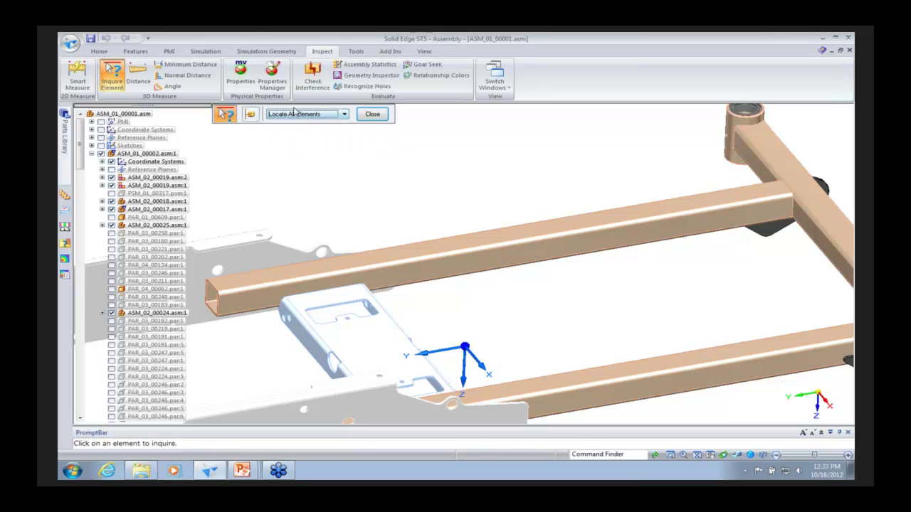
scroll(457, 283, up, 5)
scroll(457, 284, up, 3)
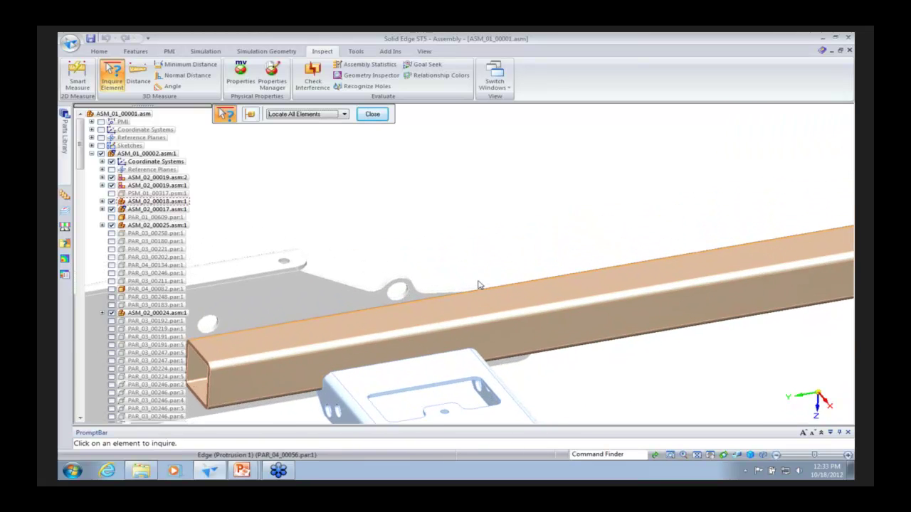
click(536, 290)
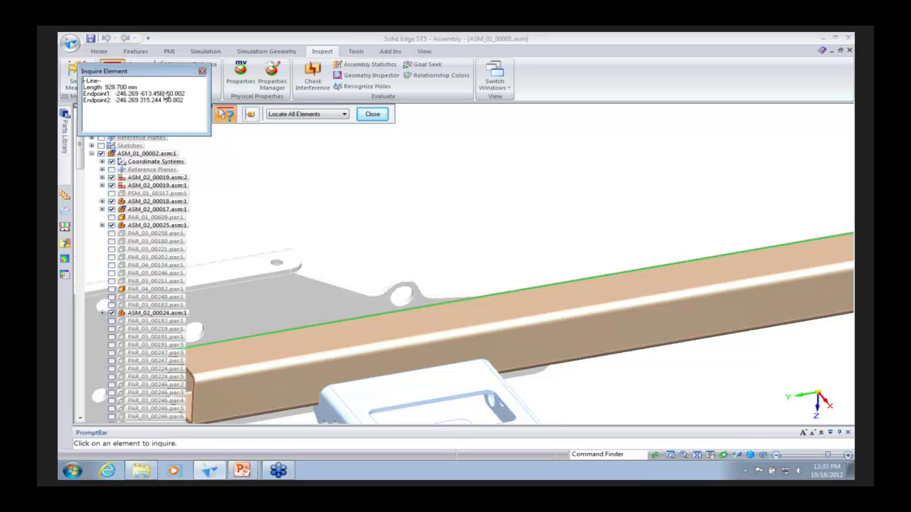
click(203, 72)
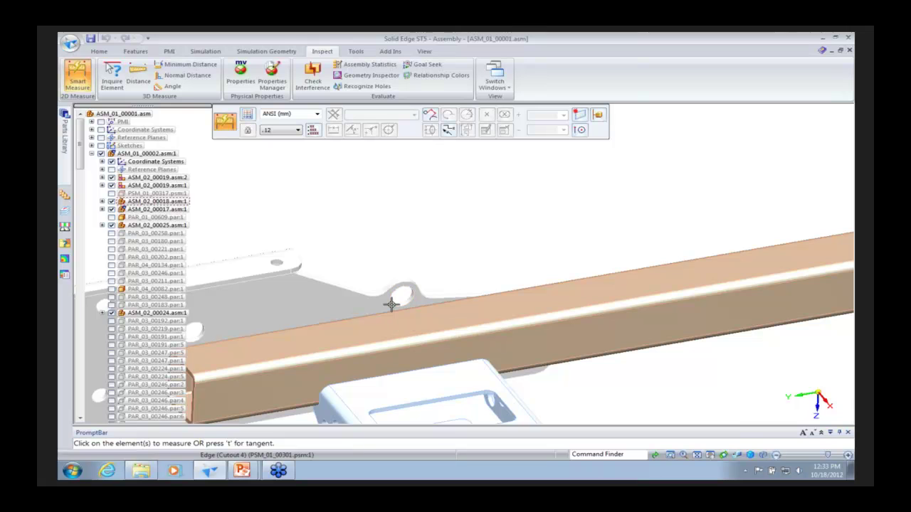
Measure the diameter of the far side plate's lug hole with Smart Measure, and inquire the hole circle's geometry
click(392, 303)
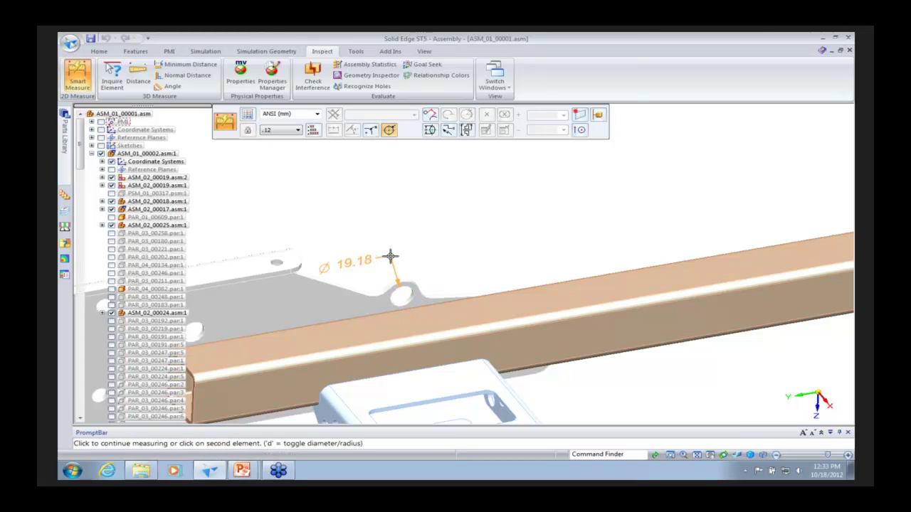
key(Escape)
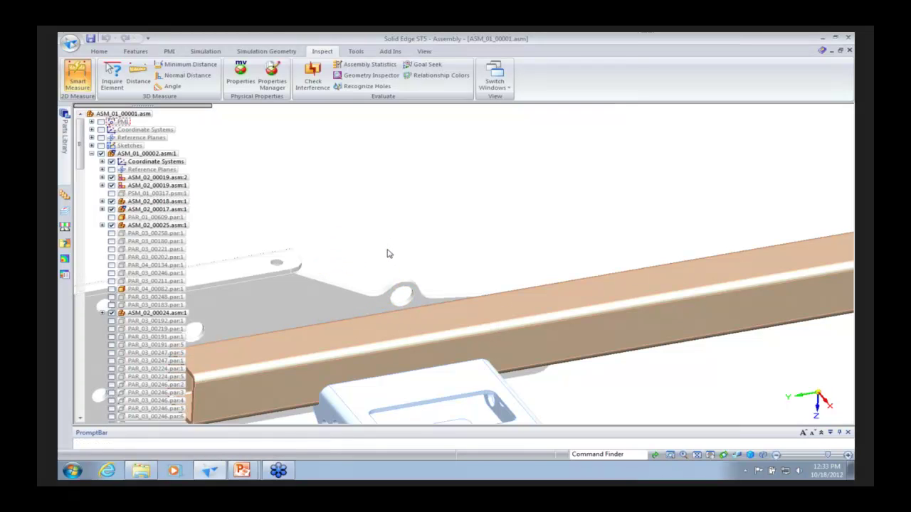
click(112, 75)
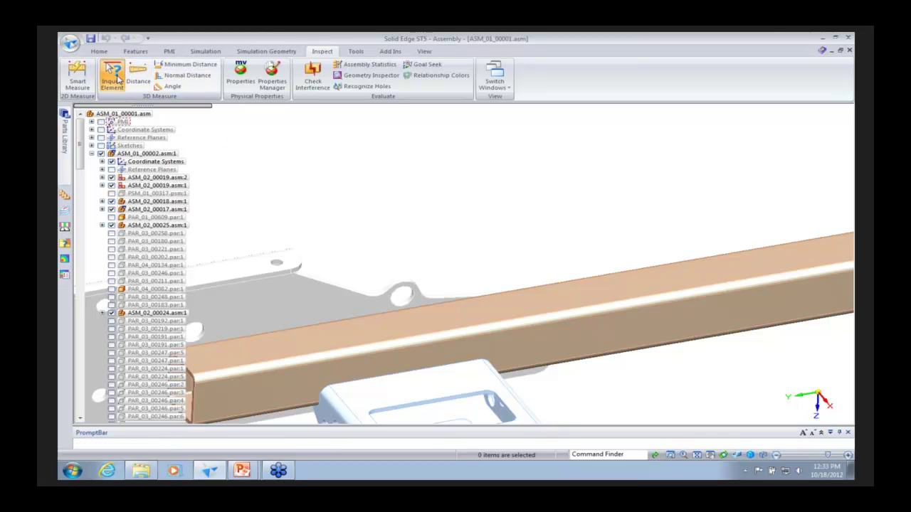
click(398, 295)
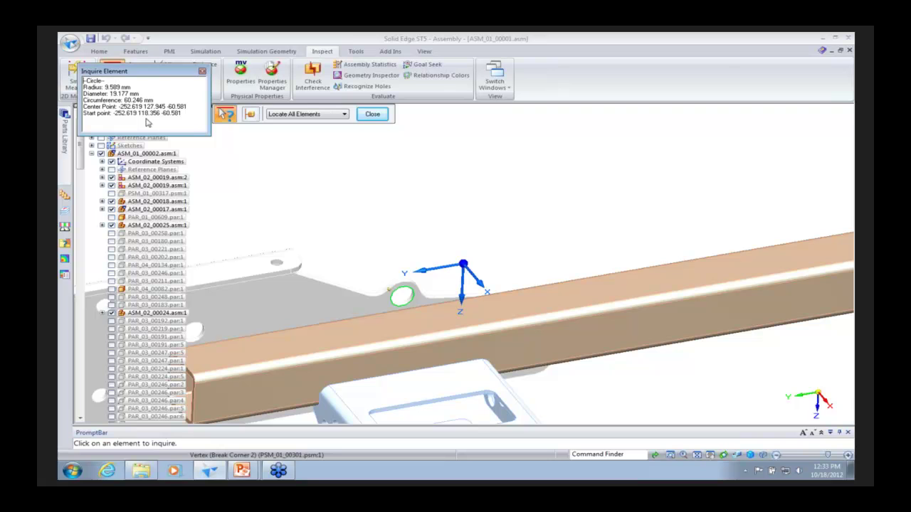
click(202, 73)
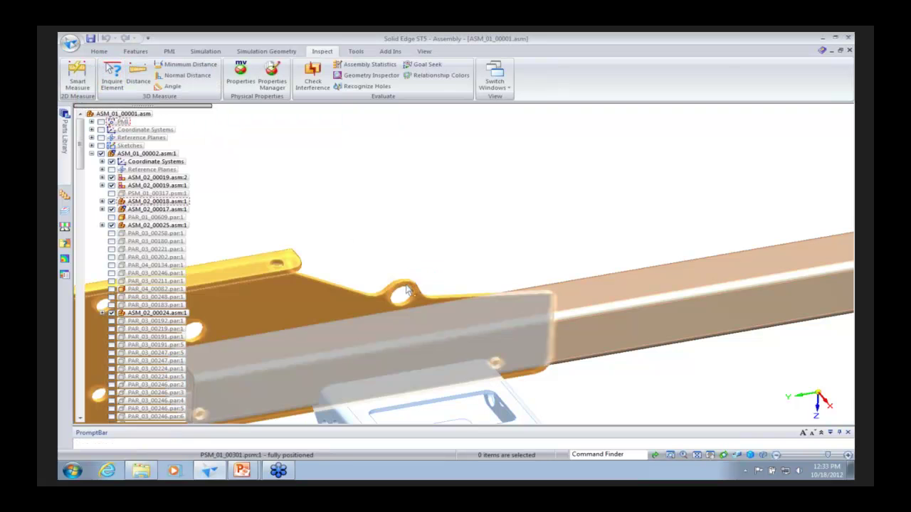
Inquire the outer arc of the lug around the far side plate's hole for its geometry
click(112, 78)
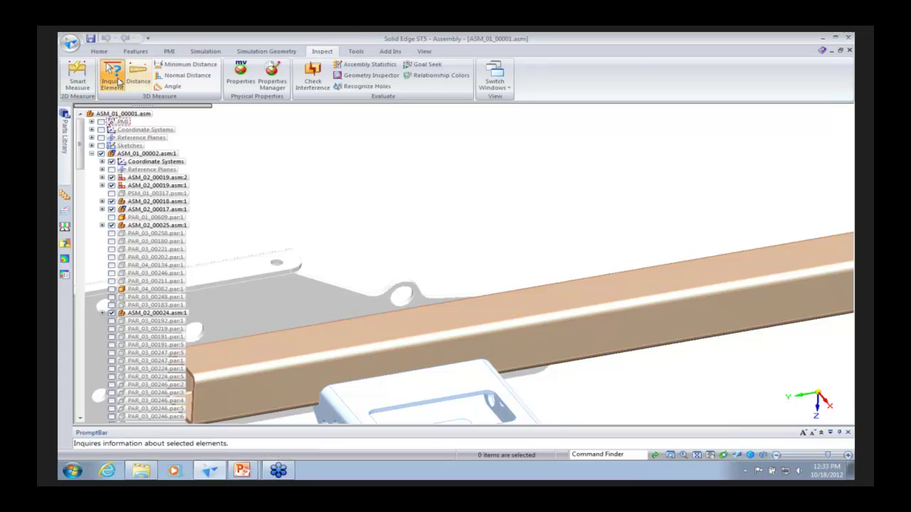
click(404, 284)
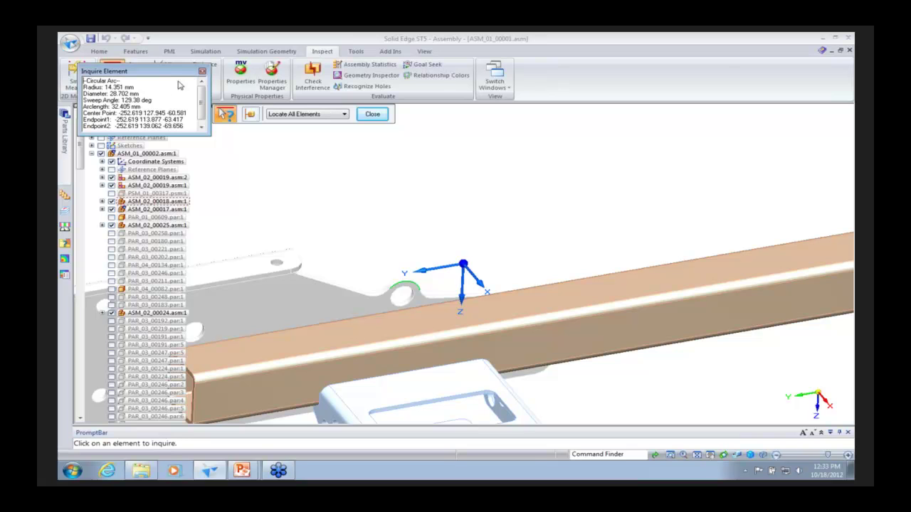
click(202, 71)
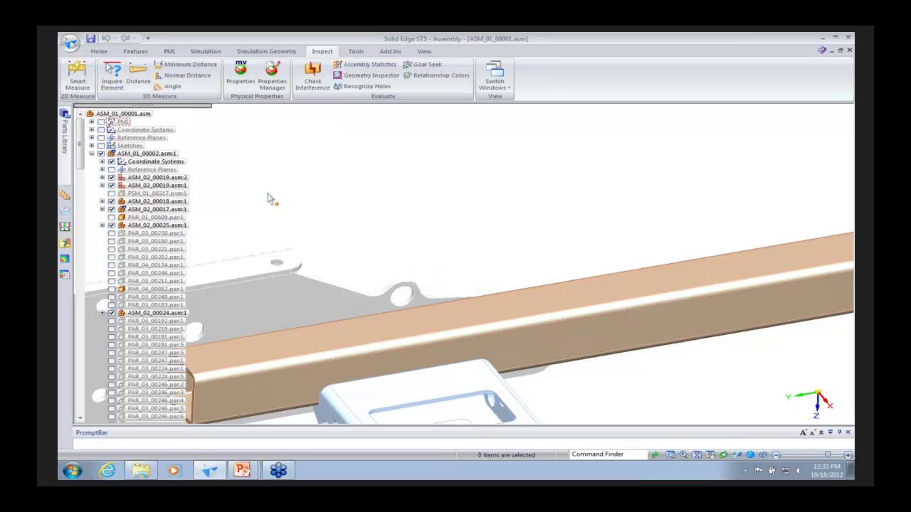
Measure the 3D distance from the far tube's inner upper edge to its lower edge and enlarge the results window
click(137, 81)
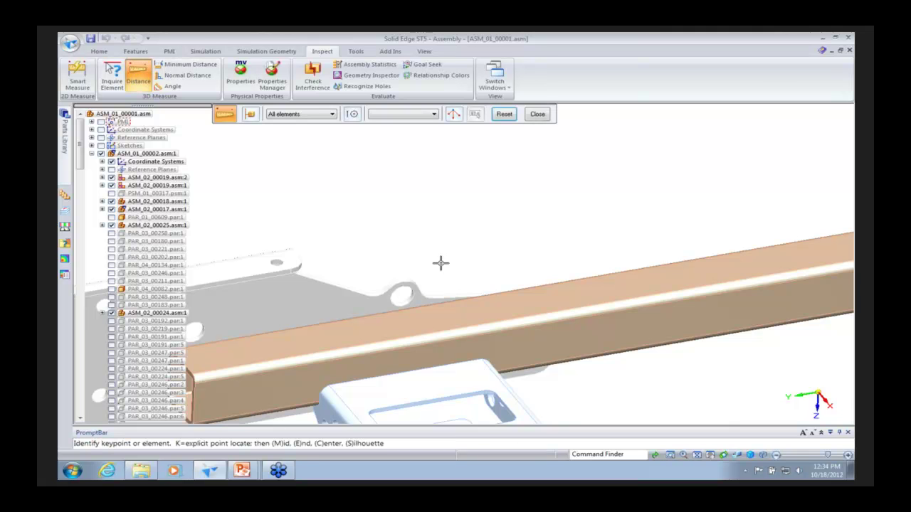
scroll(539, 289, down, 3)
scroll(406, 194, down, 2)
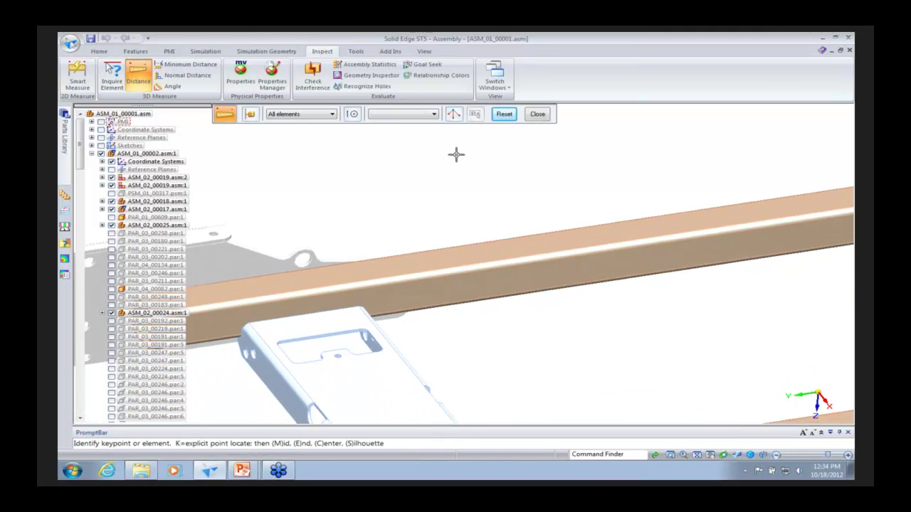
click(352, 120)
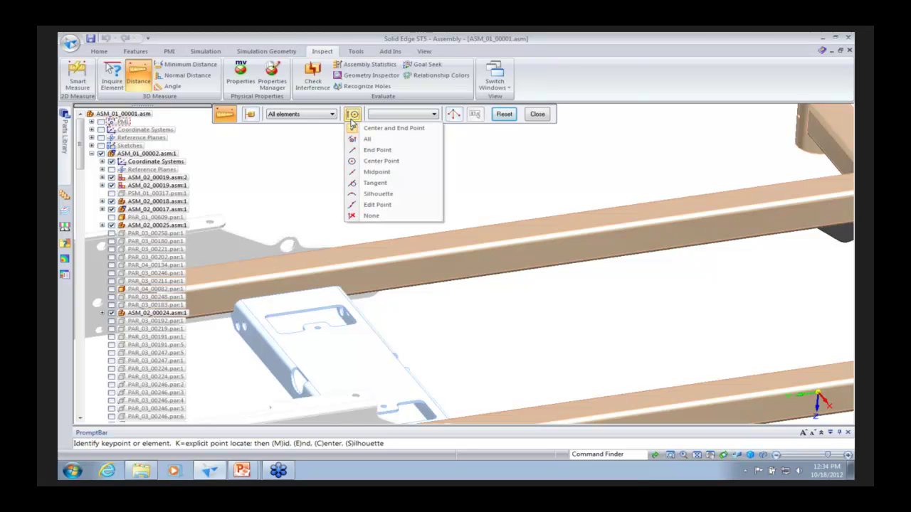
click(329, 116)
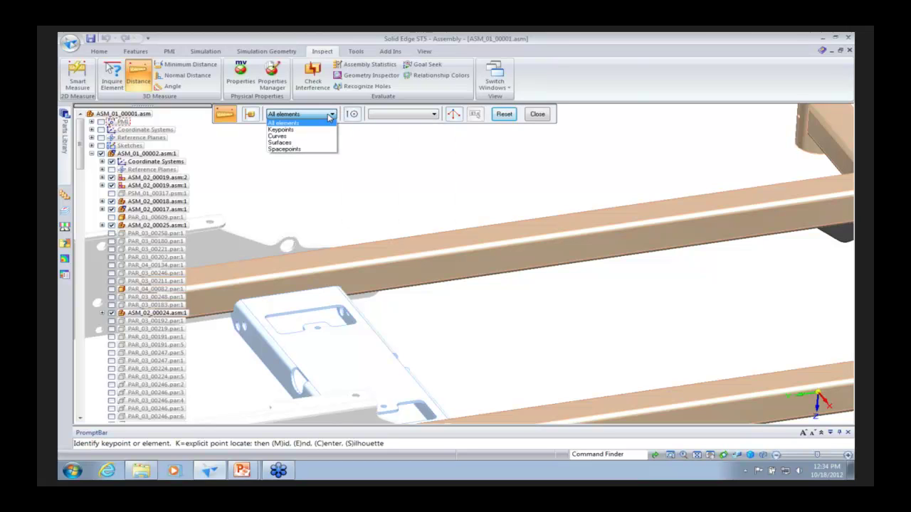
click(383, 196)
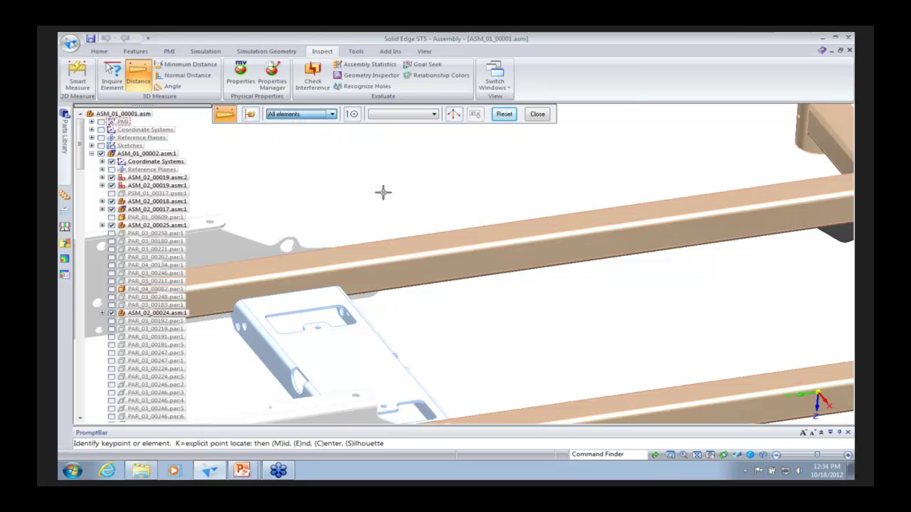
click(425, 261)
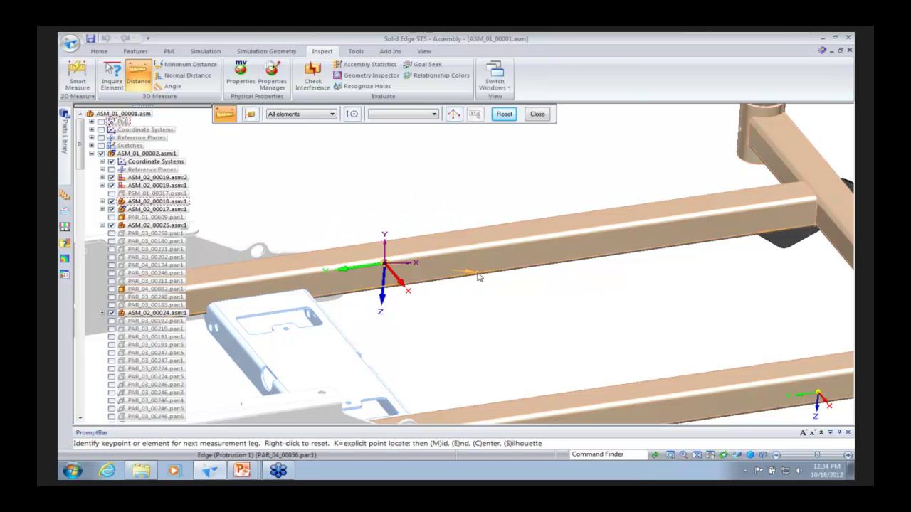
click(478, 272)
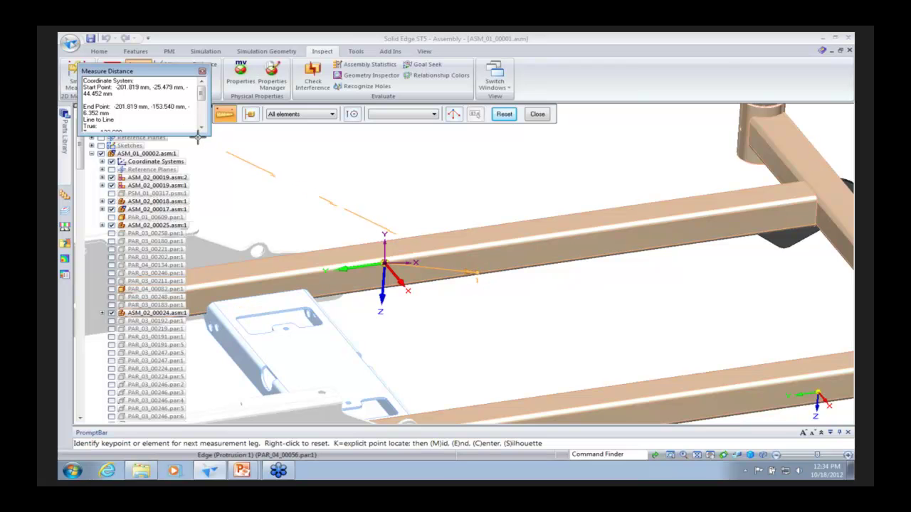
drag(198, 134, 186, 228)
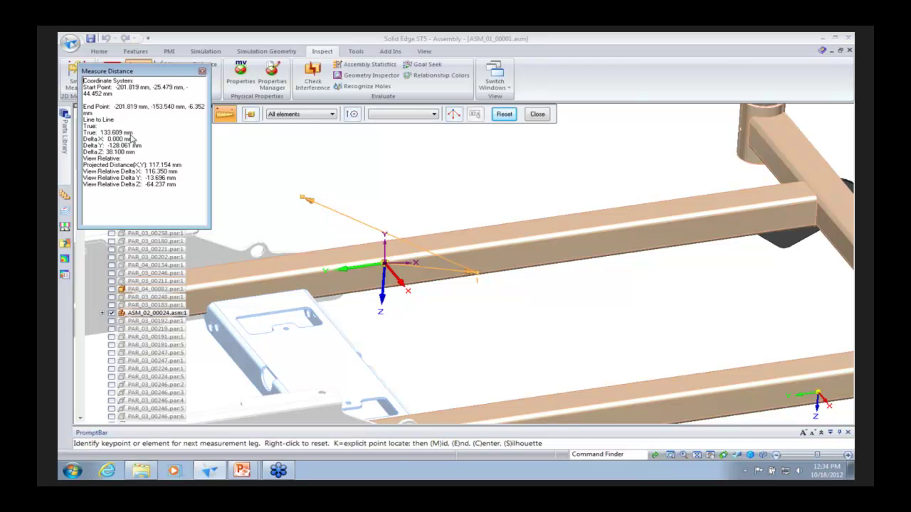
Extend the distance measurement with a second leg to the near tube's edge, examine the cumulative and separate results, and close them
click(477, 276)
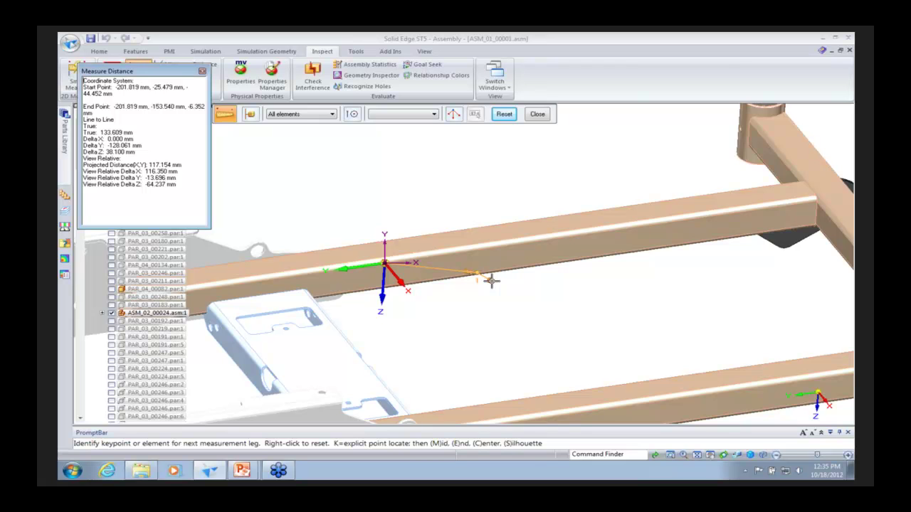
click(585, 387)
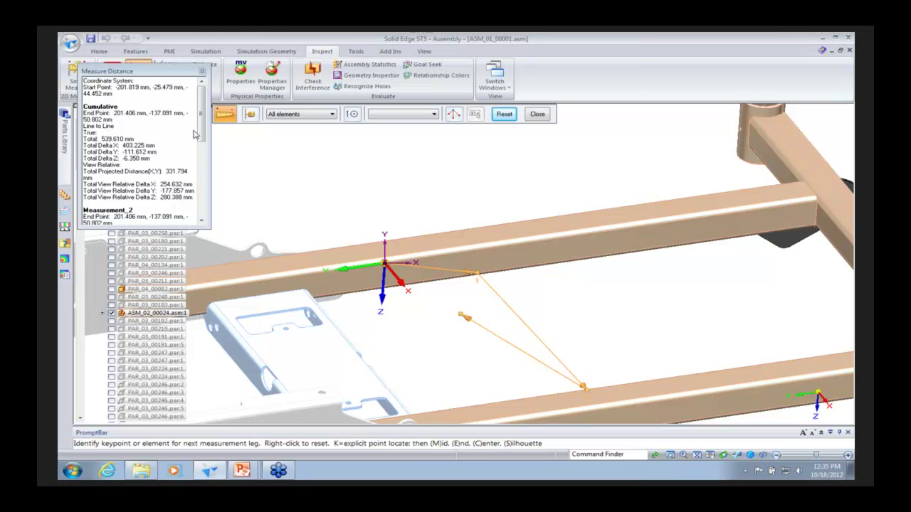
drag(201, 135, 203, 173)
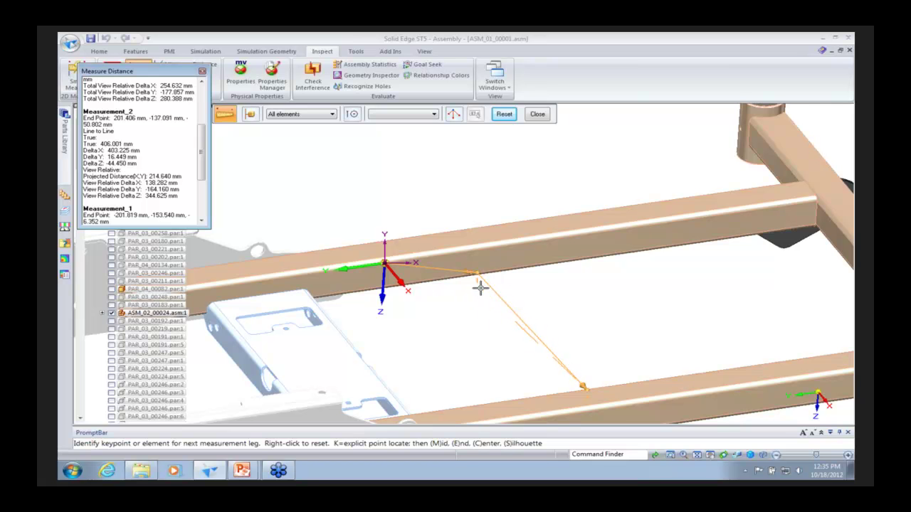
middle_drag(482, 290, 497, 310)
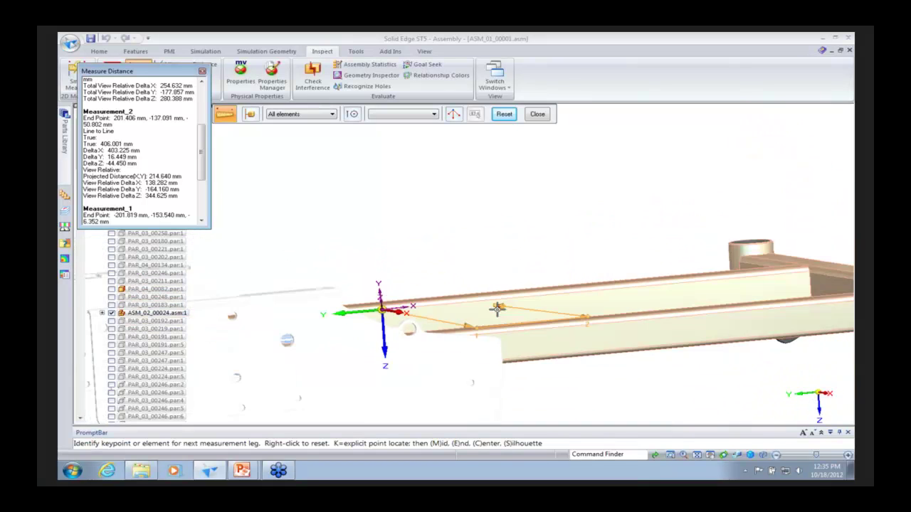
middle_drag(549, 221, 549, 222)
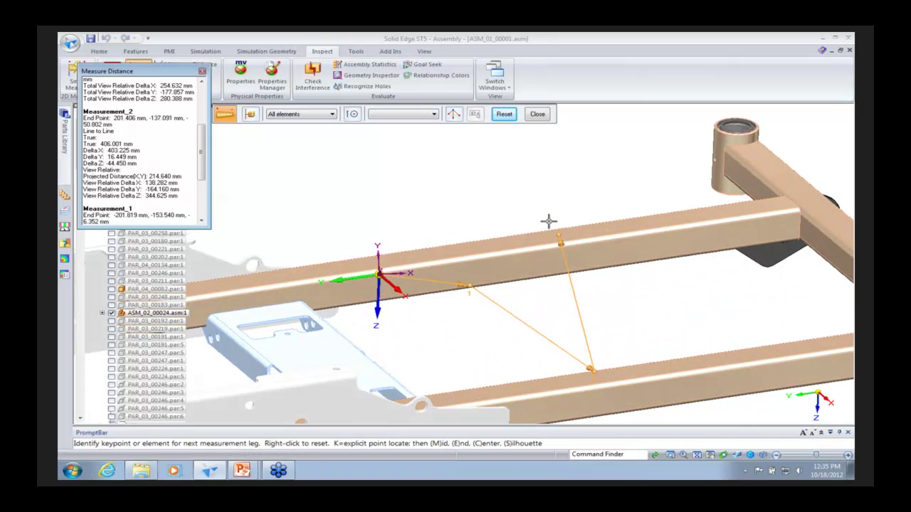
click(202, 73)
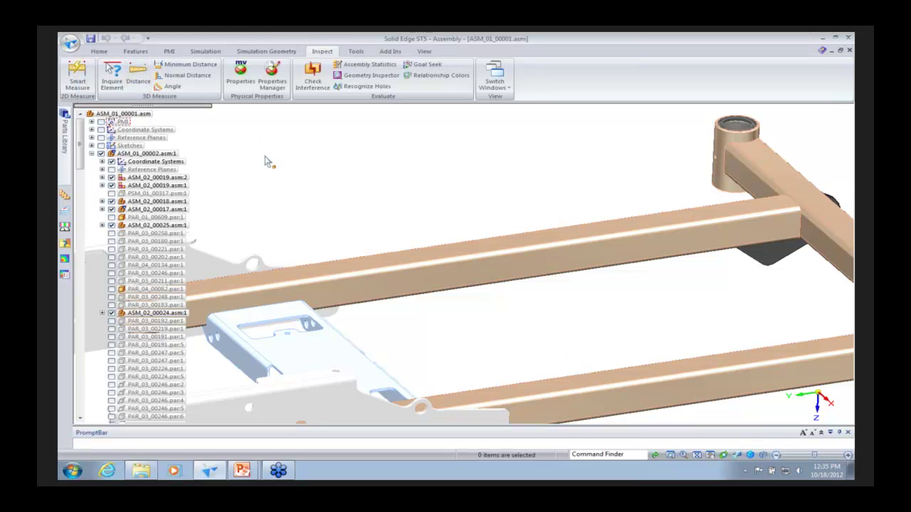
Measure the minimum distance between the far tube's edge at the cross tube and its open-end edge, examine the deltas, and close the results
click(189, 65)
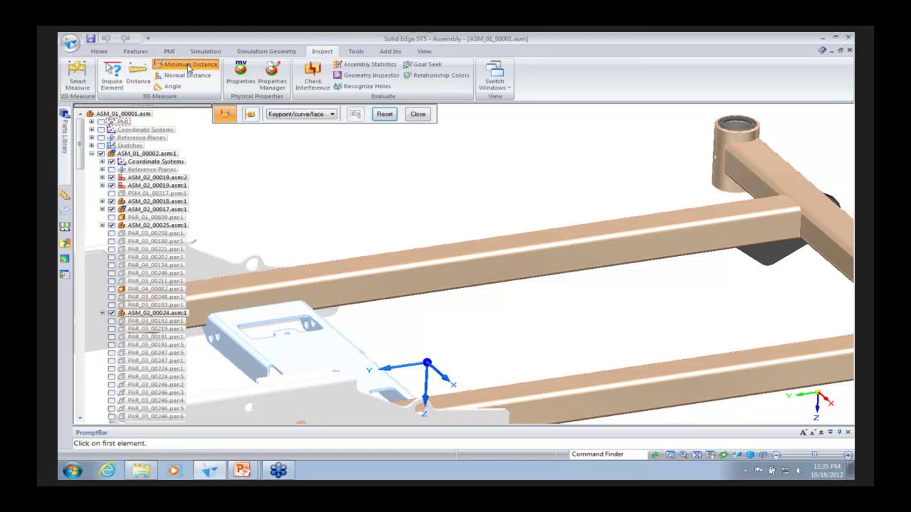
scroll(239, 230, down, 3)
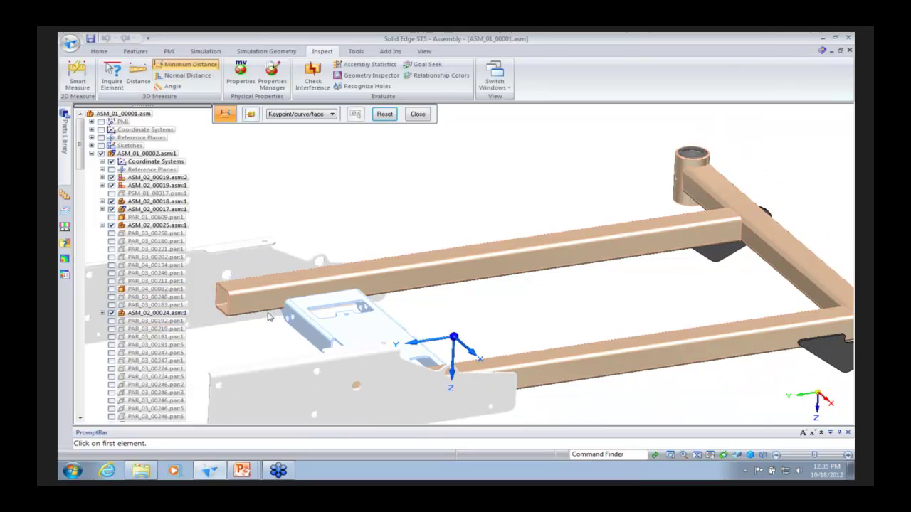
click(728, 229)
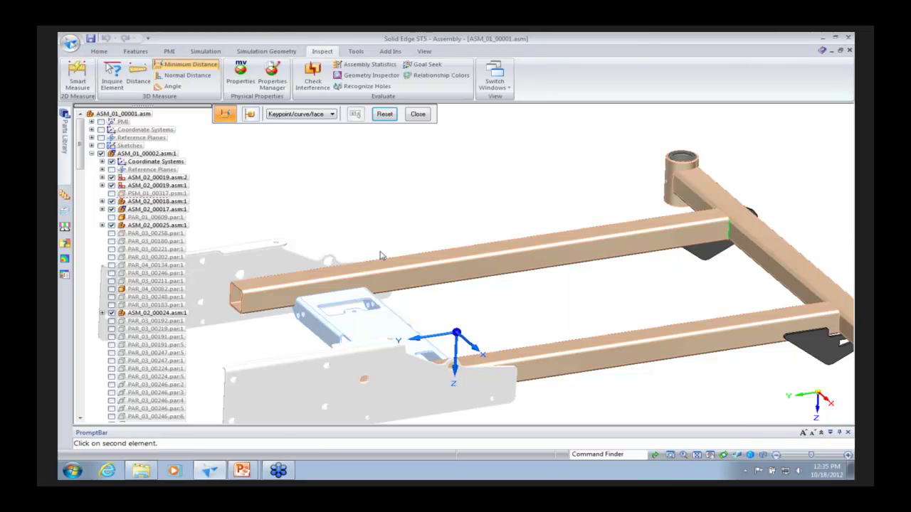
click(231, 299)
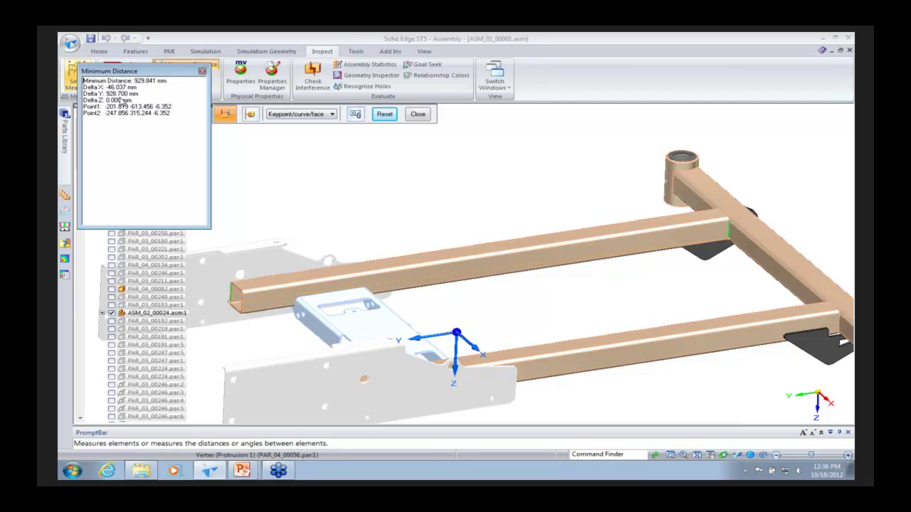
click(202, 73)
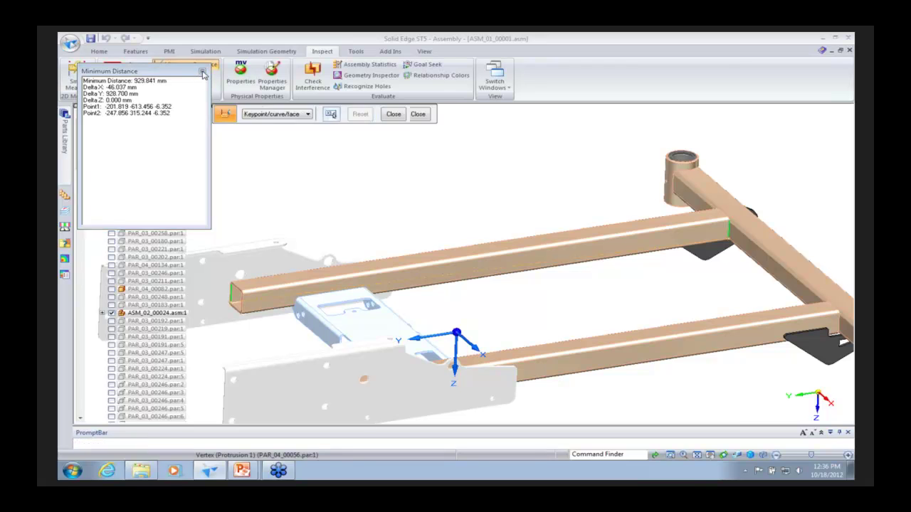
Measure the normal distance from the cross tube's long edge to a hole keypoint on the far side plate, and close the results
click(193, 79)
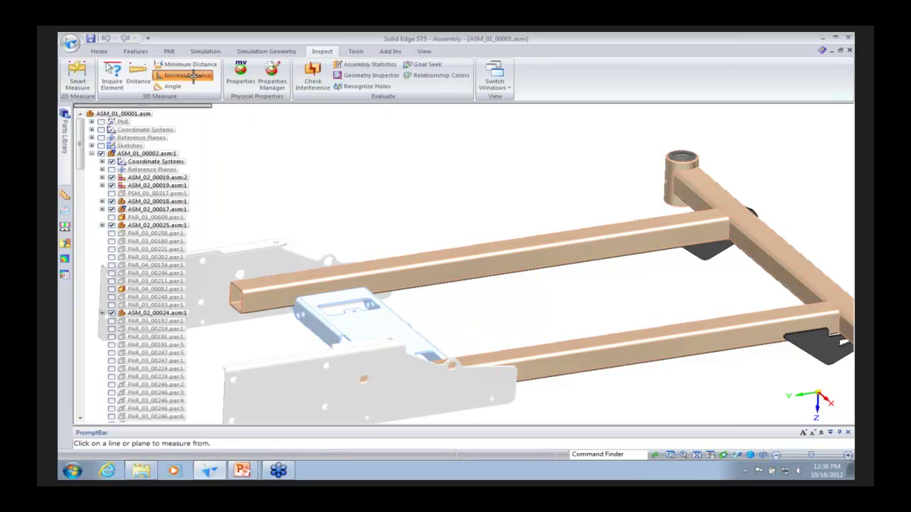
middle_drag(410, 324, 387, 325)
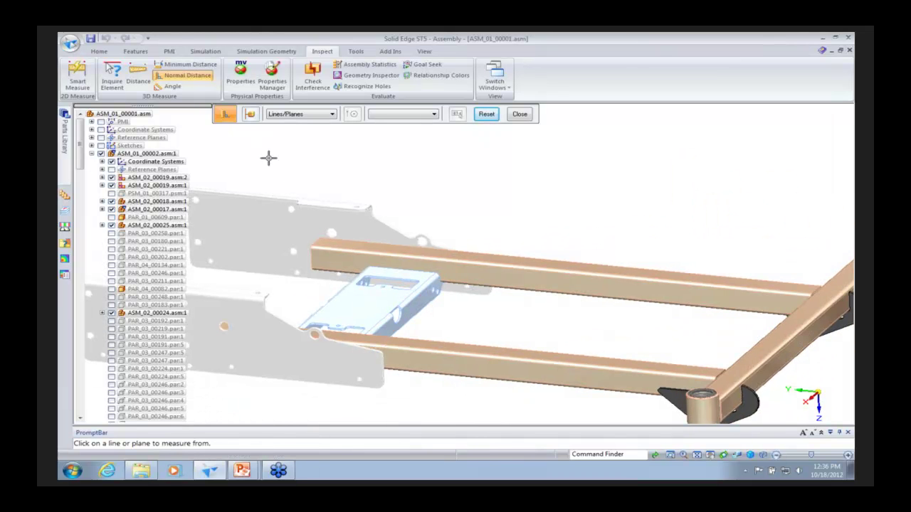
click(250, 114)
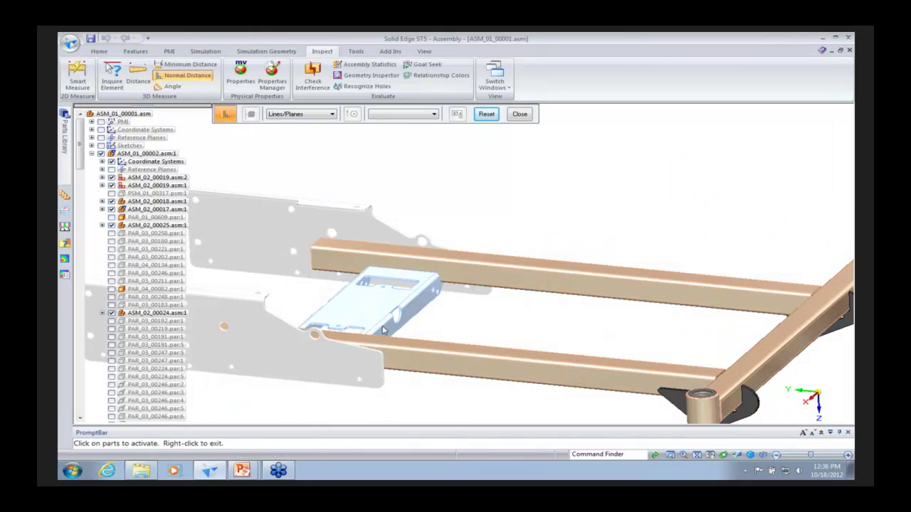
right_click(700, 377)
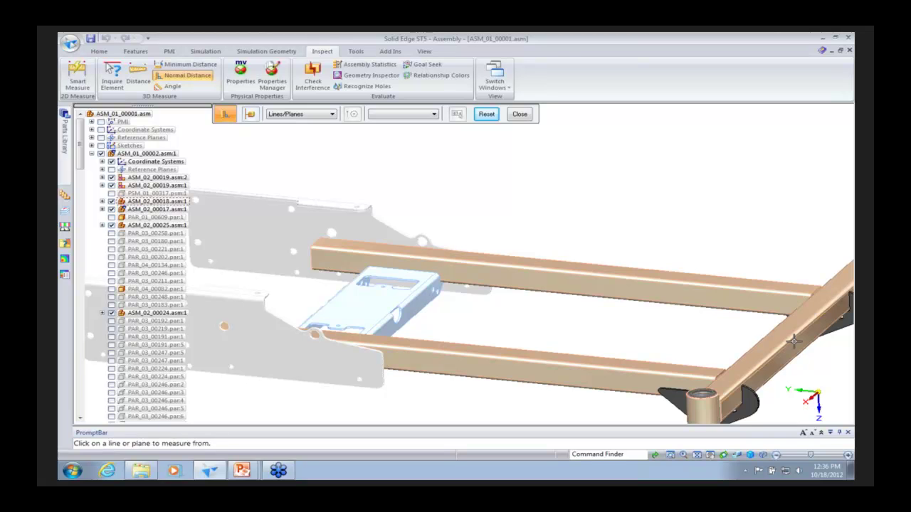
click(790, 342)
click(294, 252)
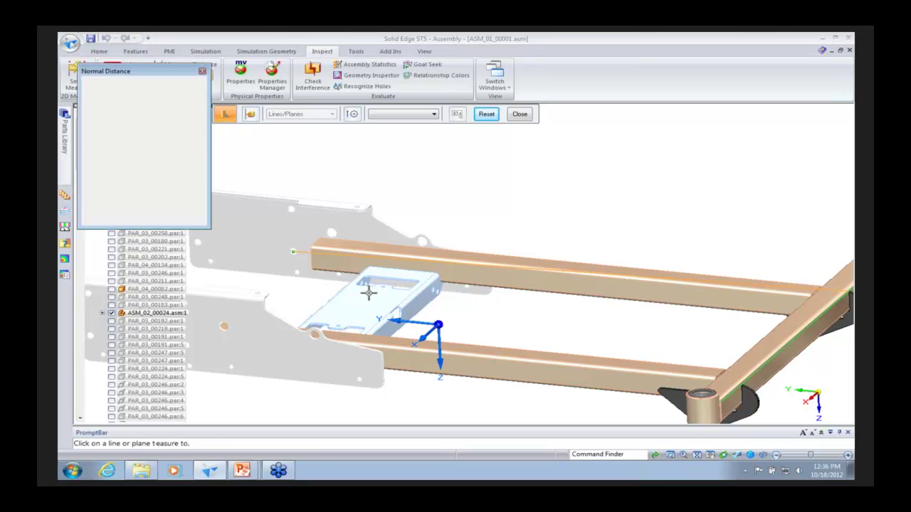
click(203, 71)
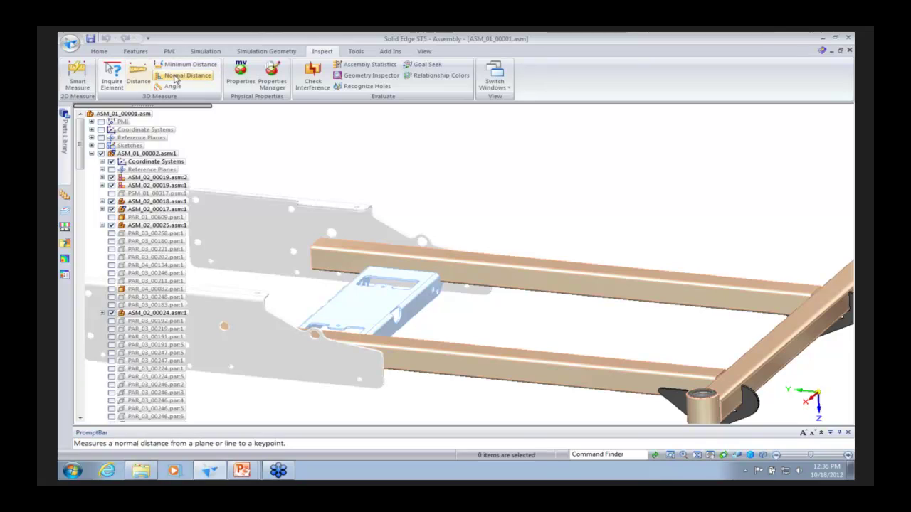
Measure the normal distance from the bracket's flange plane to the keypoint where the far tube meets the cross tube, and close the results
click(181, 75)
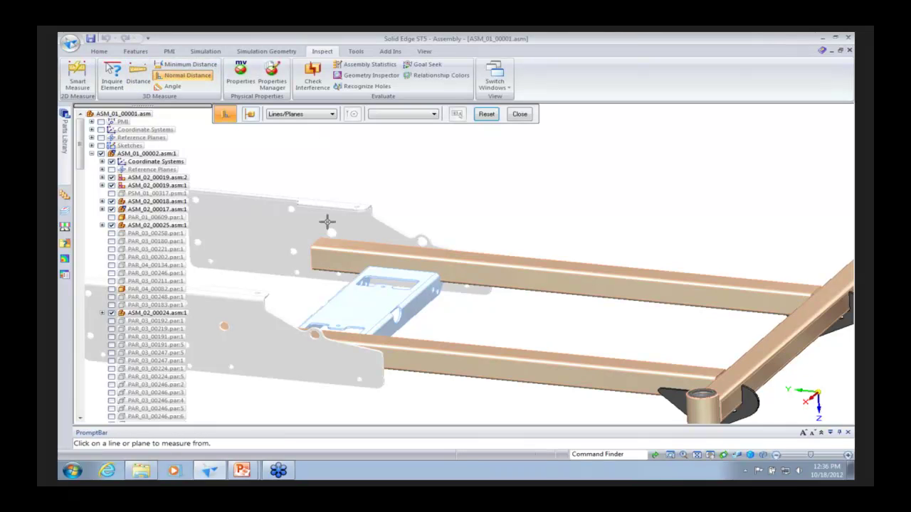
middle_drag(410, 311, 420, 310)
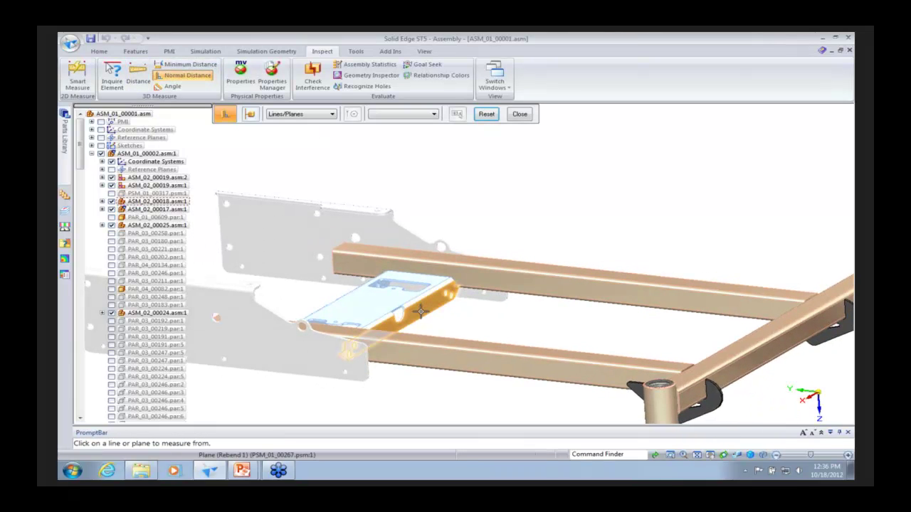
click(420, 311)
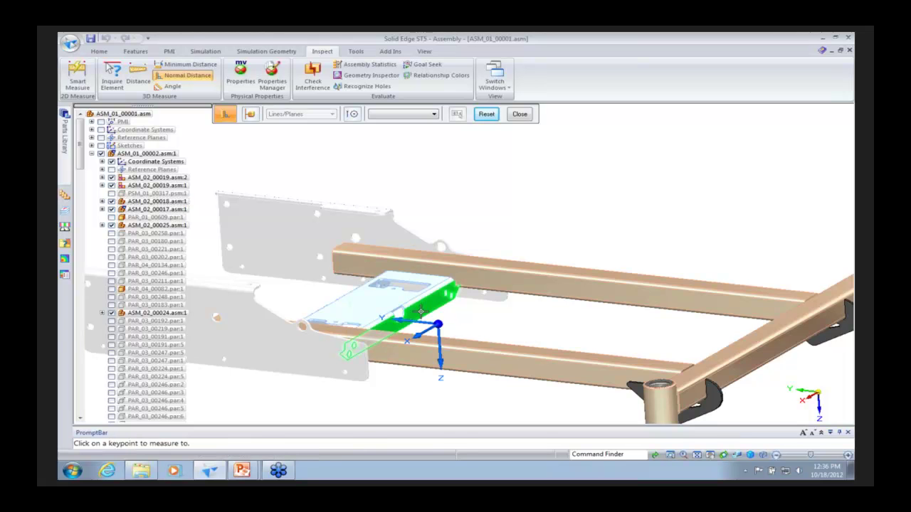
middle_drag(551, 325, 716, 301)
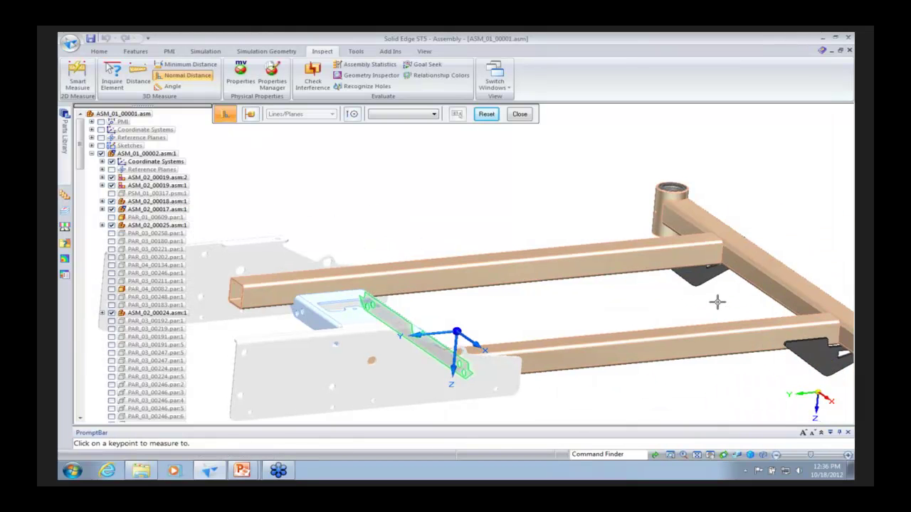
click(726, 261)
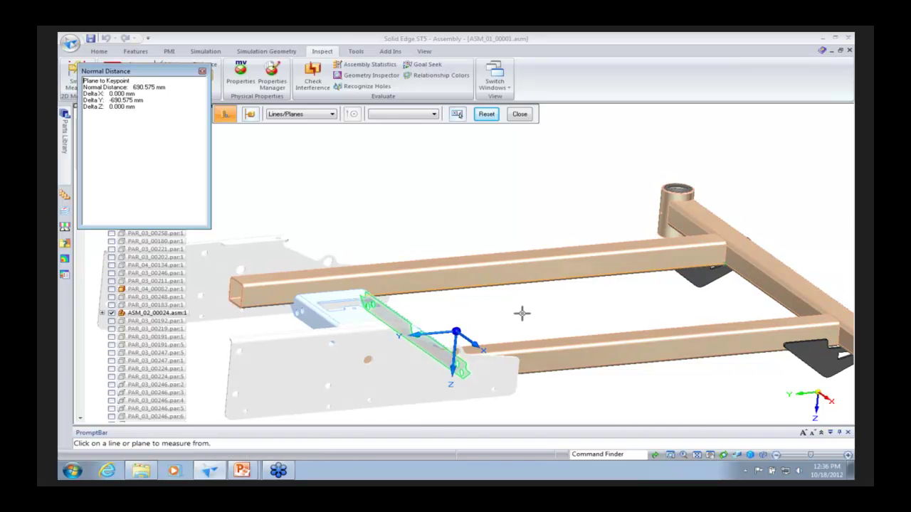
middle_drag(522, 313, 472, 333)
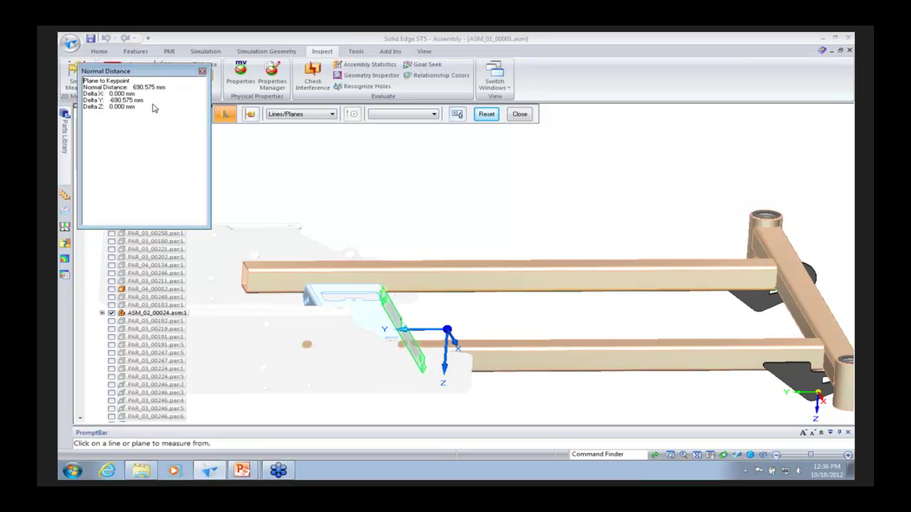
click(202, 72)
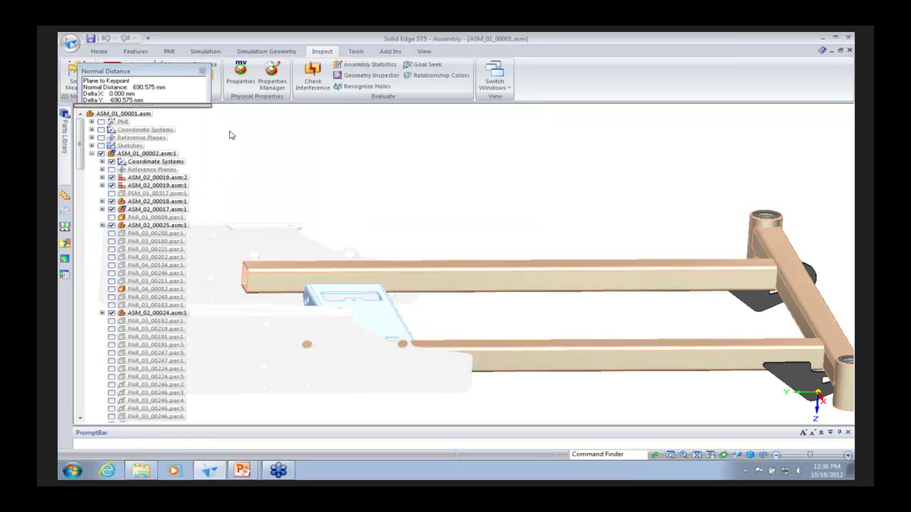
Measure the angle between the inner faces of the far tube and cross tube with selection limited to Planes, examining true and apparent angles
click(172, 87)
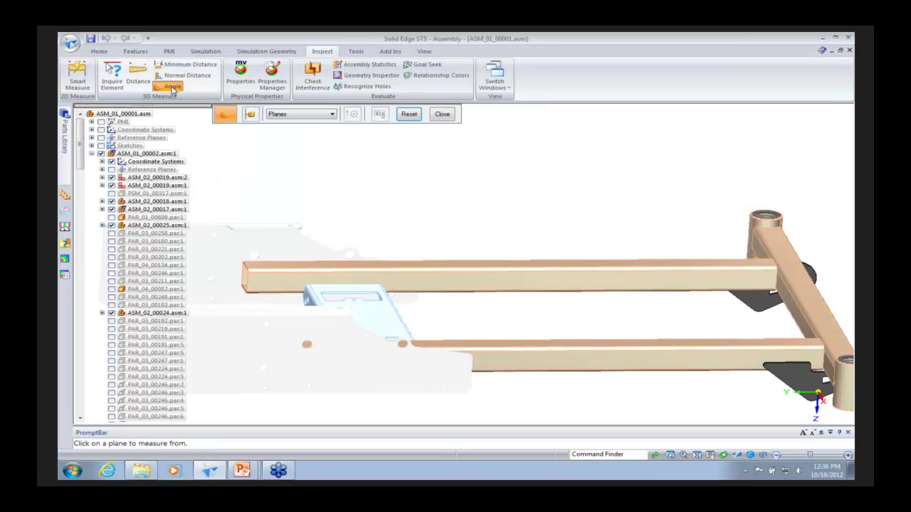
middle_drag(592, 287, 789, 332)
scroll(786, 332, up, 5)
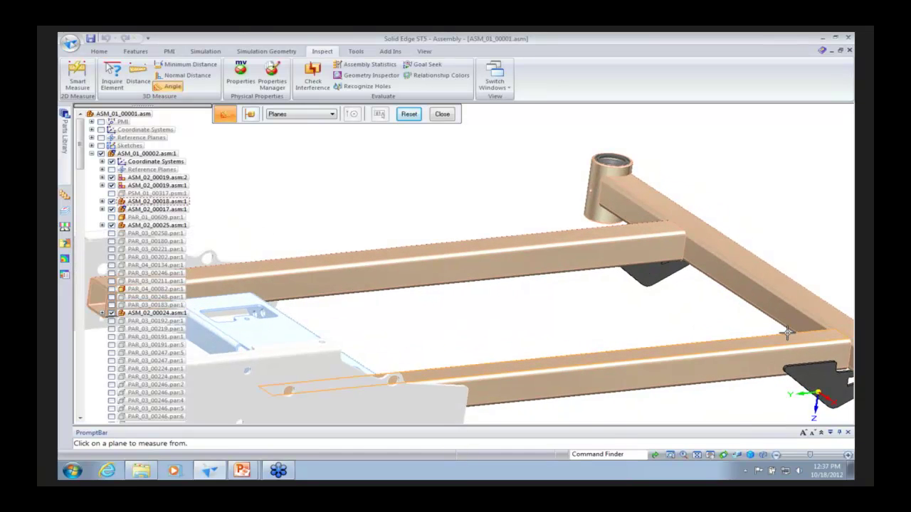
click(293, 115)
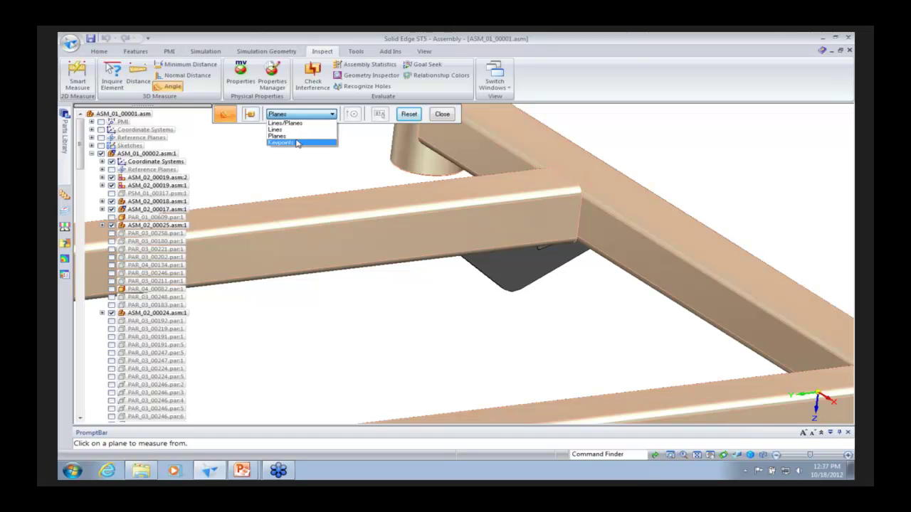
click(304, 123)
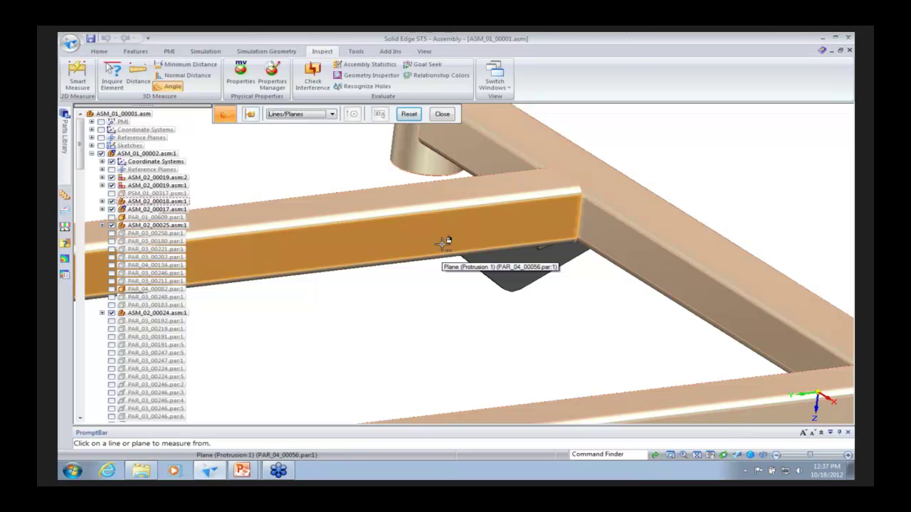
click(332, 115)
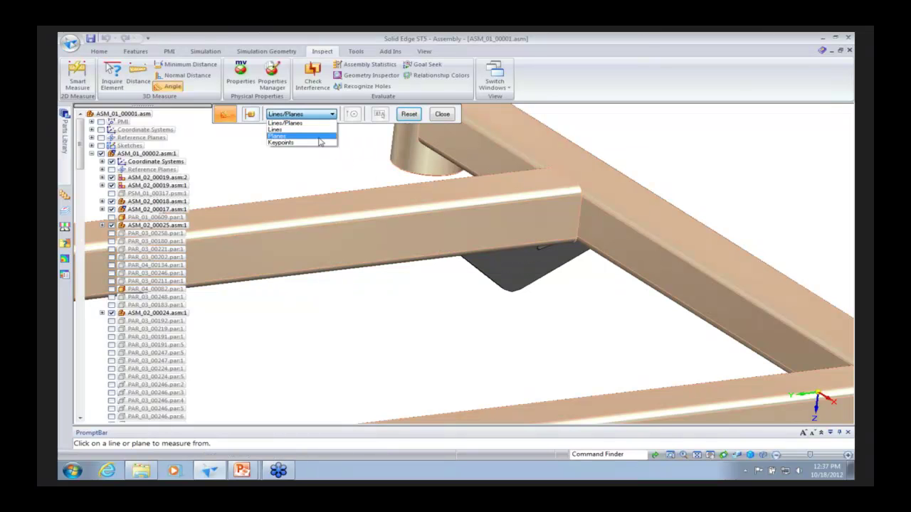
click(319, 141)
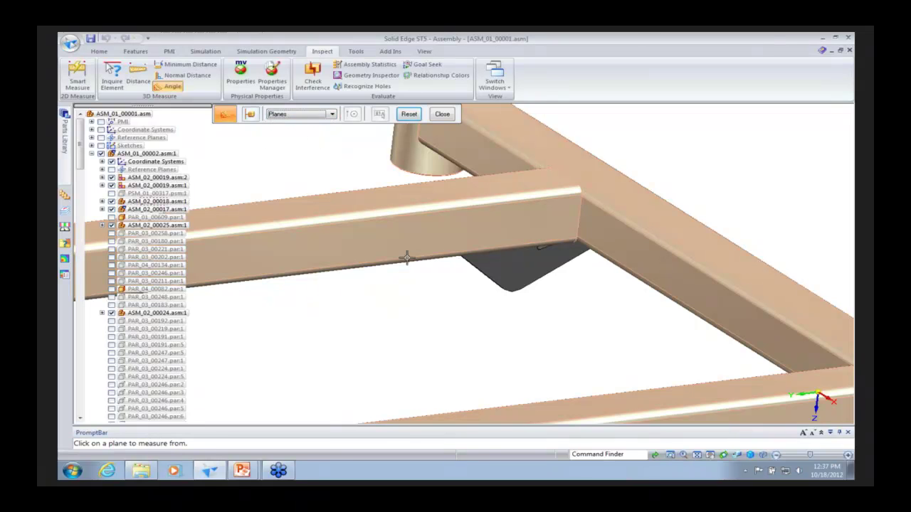
click(397, 232)
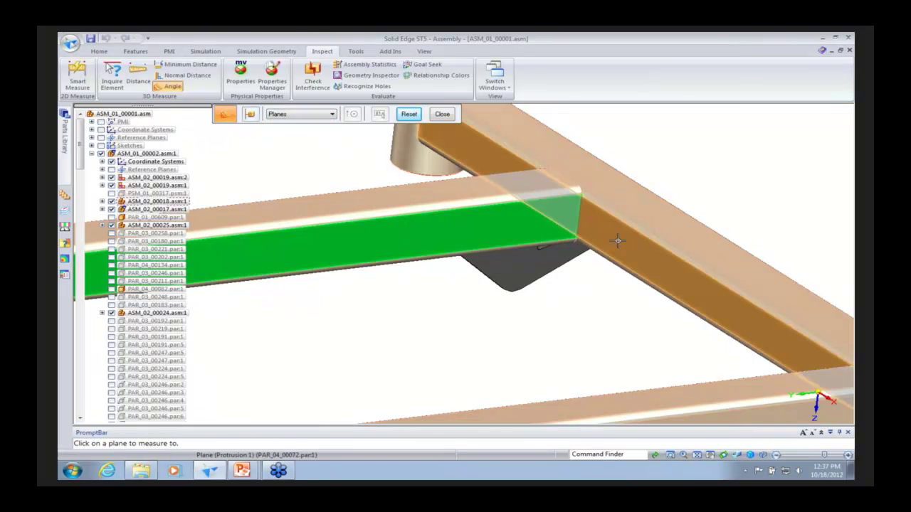
click(618, 242)
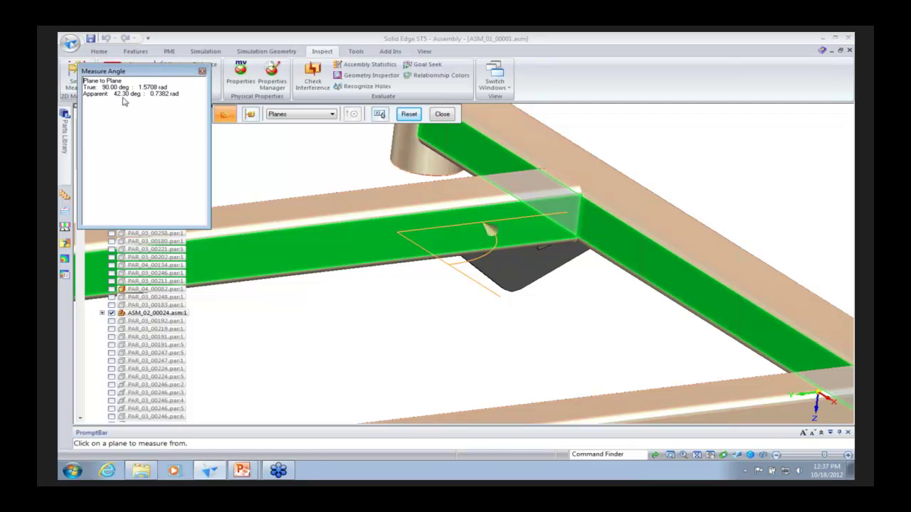
click(202, 72)
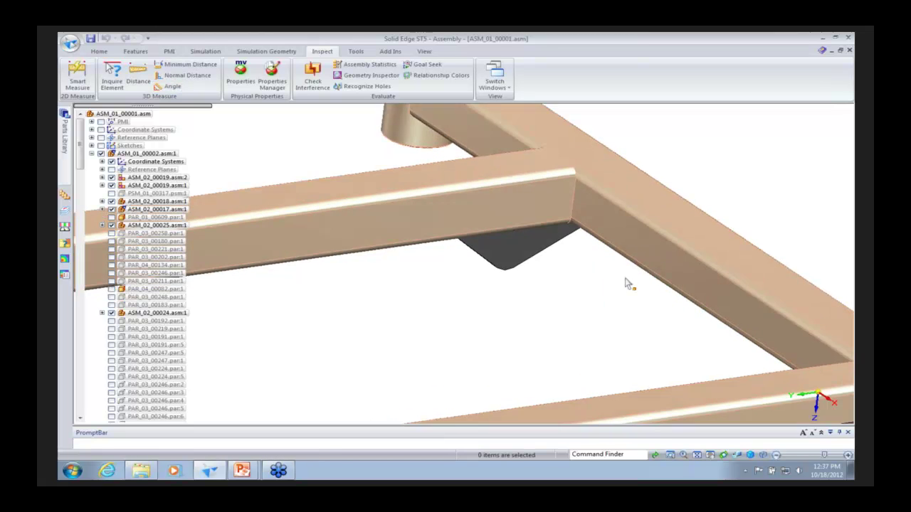
Remeasure the angle between the cross tube's and far tube's inner faces from a nearly top-down view, compare true and apparent angles, and close the results
scroll(627, 283, down, 3)
scroll(541, 274, up, 6)
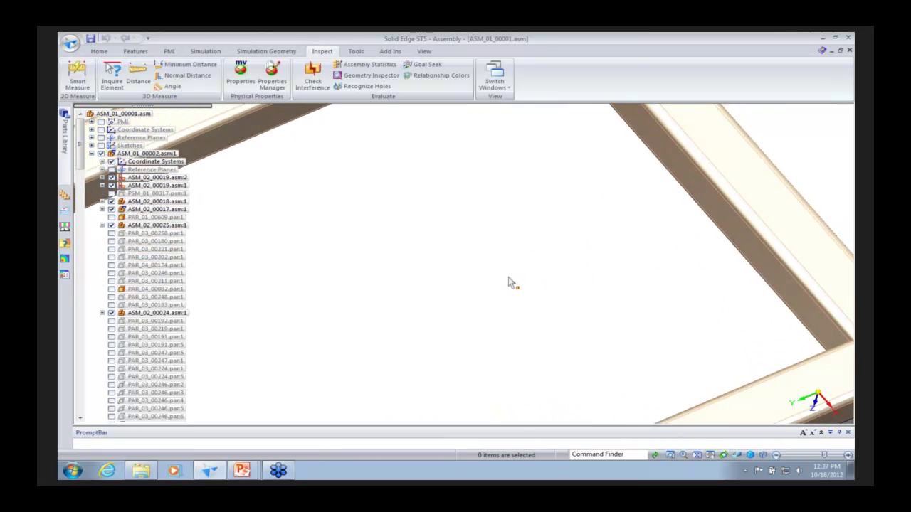
scroll(508, 283, down, 3)
scroll(498, 285, up, 4)
middle_drag(493, 307, 523, 286)
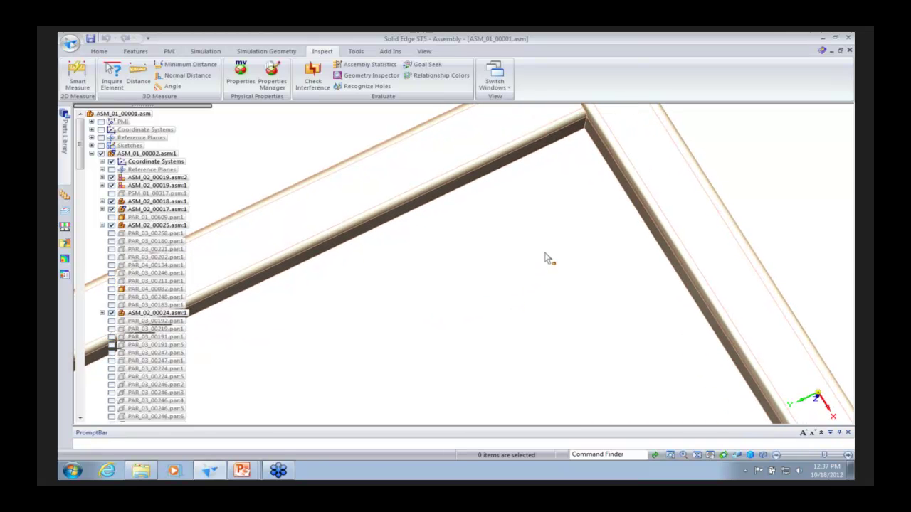
click(171, 86)
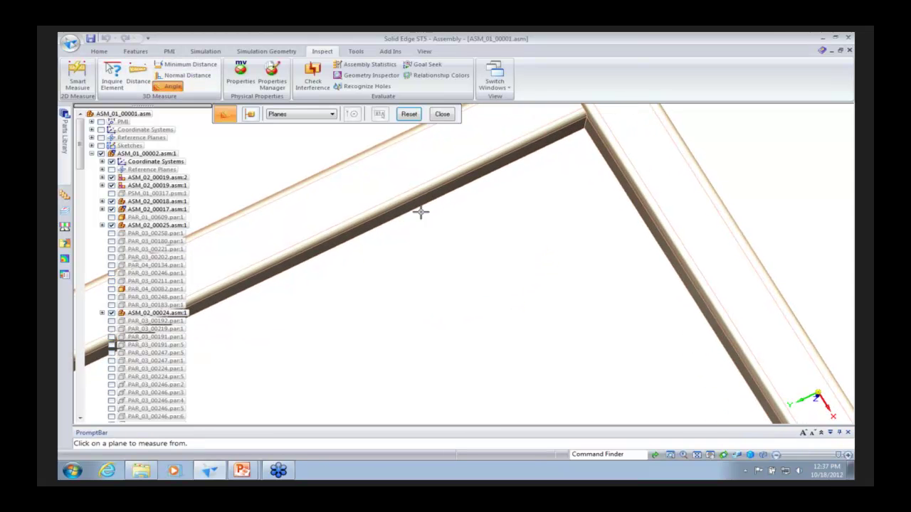
click(597, 131)
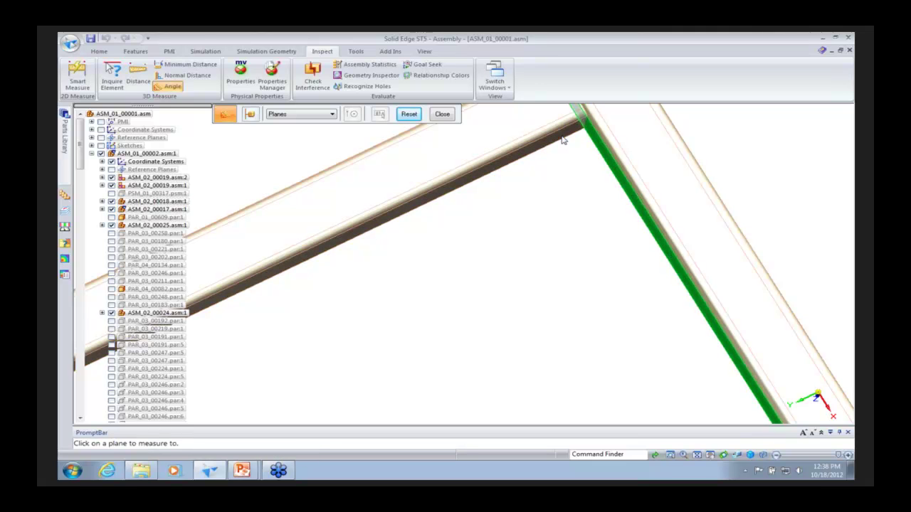
click(562, 141)
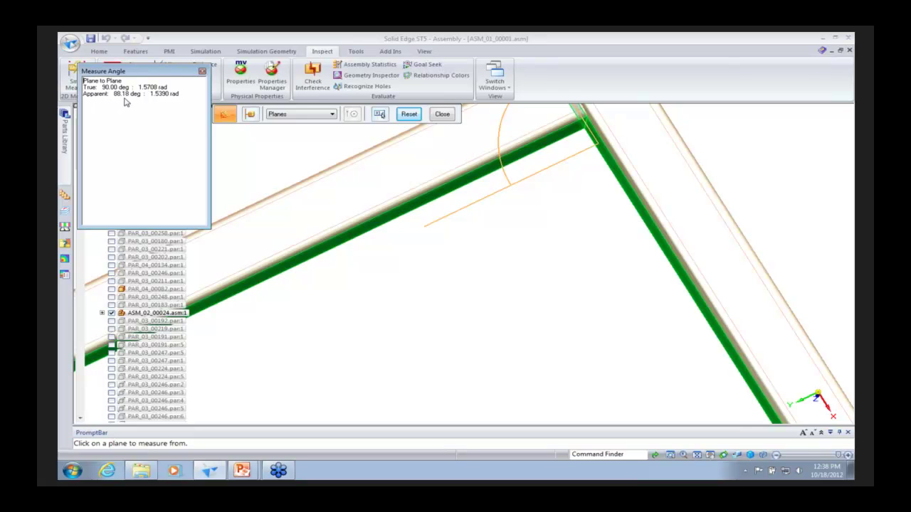
click(202, 72)
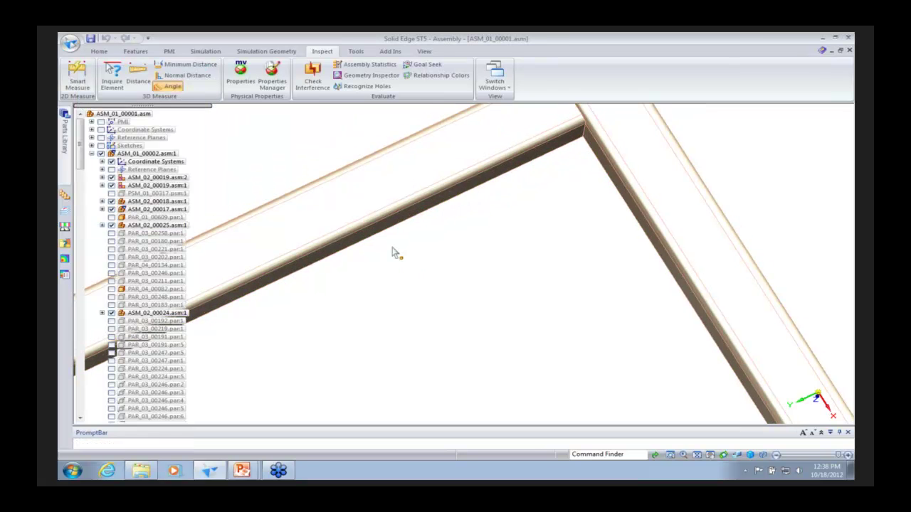
scroll(427, 285, down, 5)
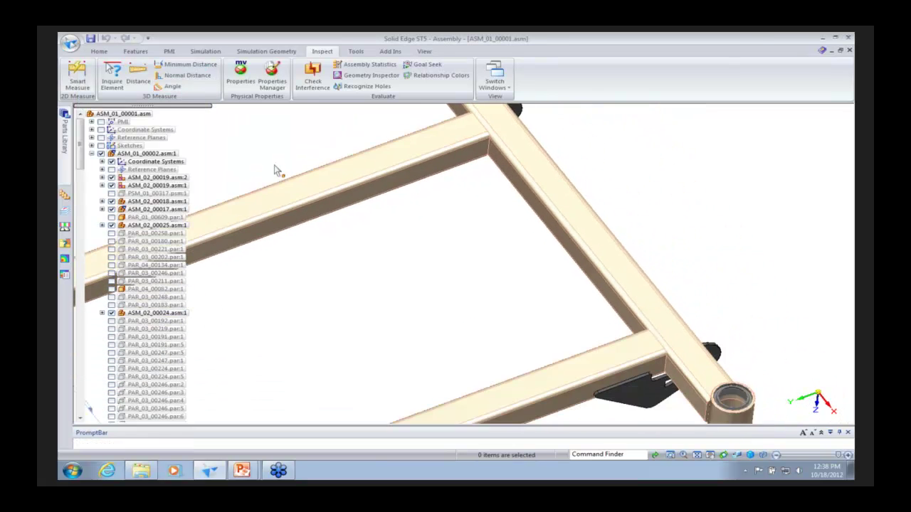
scroll(276, 165, down, 5)
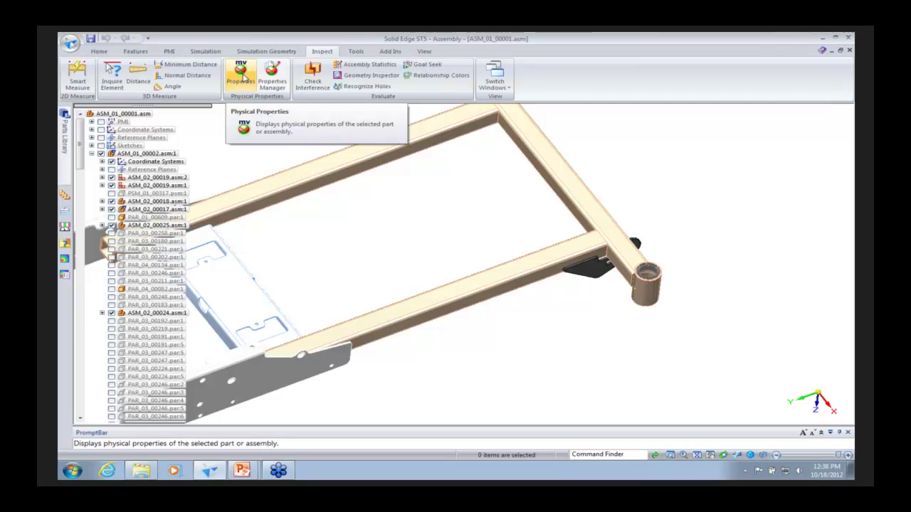
Examine the entire assembly's principal and global physical properties, and close the results
click(242, 75)
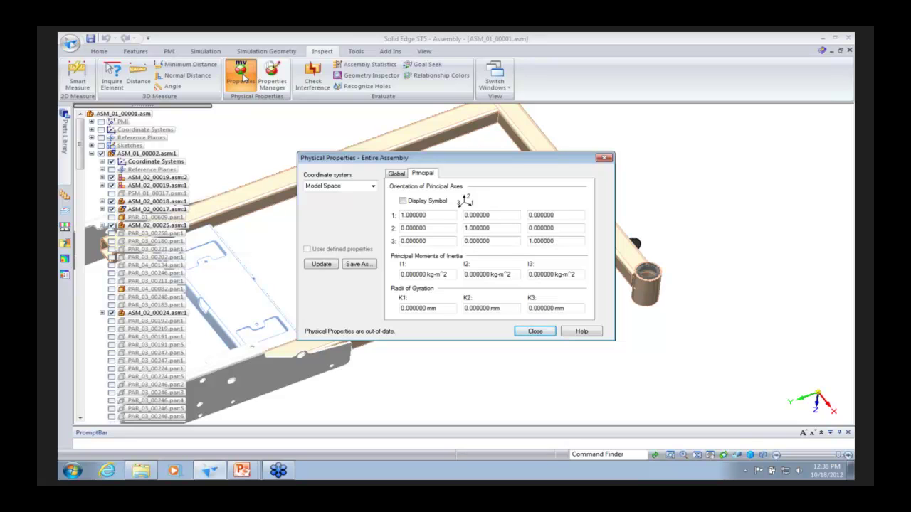
click(396, 174)
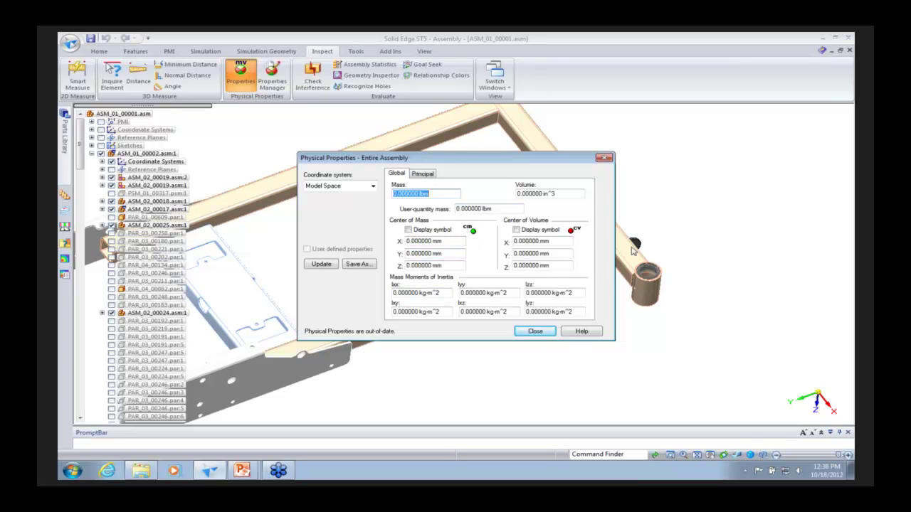
click(535, 332)
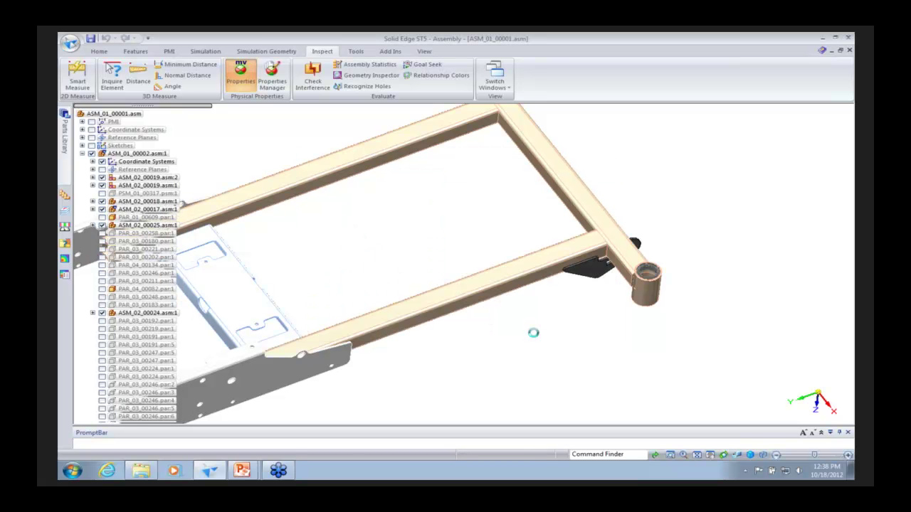
Browse the assembly's documents in the Physical Properties Manager, examining the material choices for PAR_01_00606.par and the density and accuracy fields
click(273, 69)
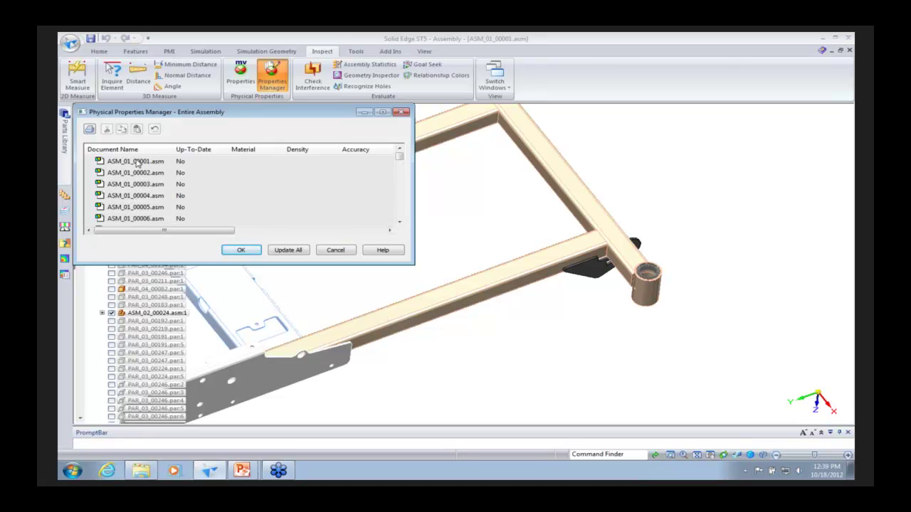
click(401, 167)
drag(403, 168, 408, 219)
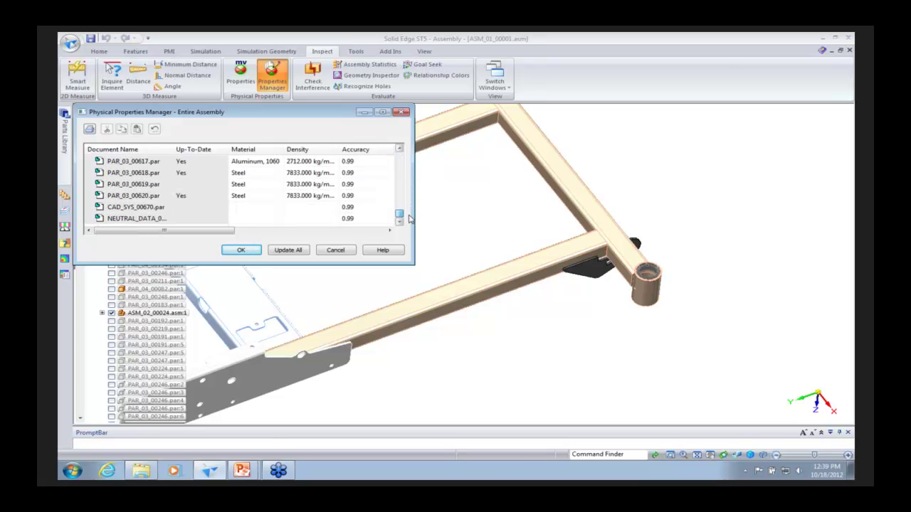
drag(409, 218, 410, 219)
drag(403, 217, 400, 173)
click(272, 185)
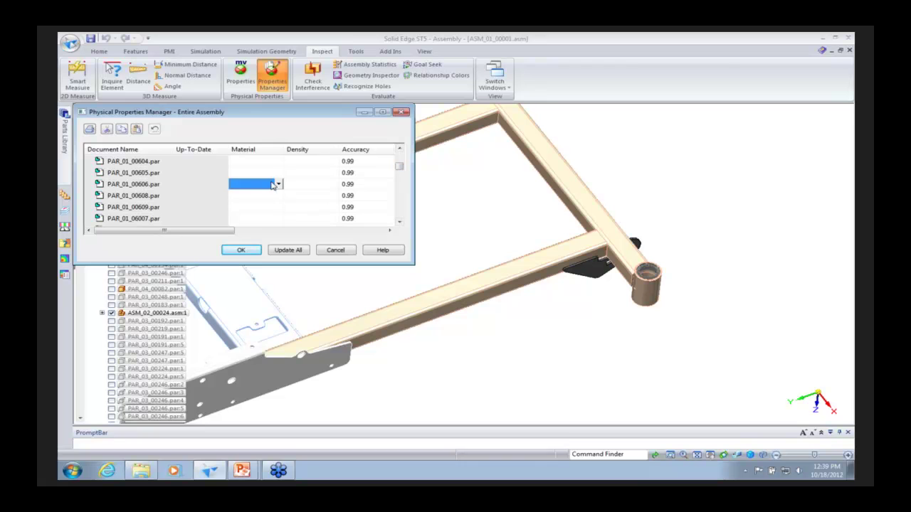
click(278, 185)
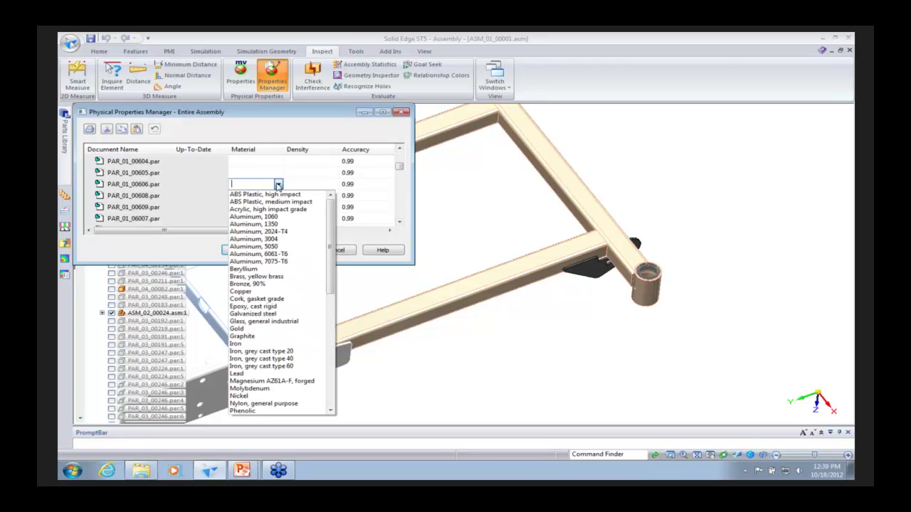
click(322, 187)
click(330, 187)
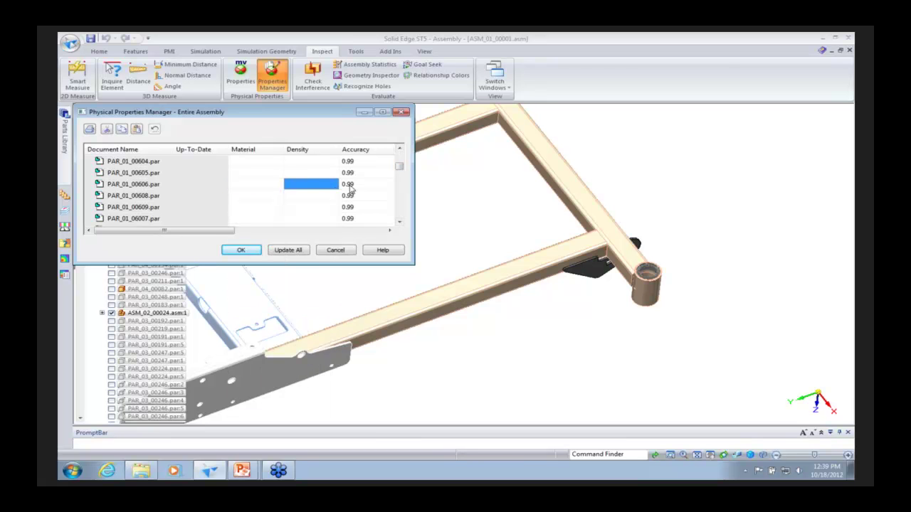
click(307, 175)
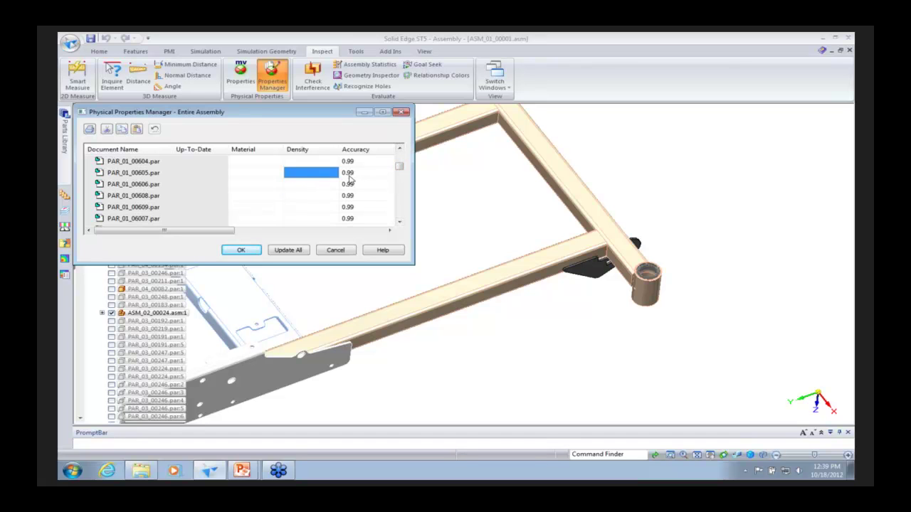
Start updating all physical properties to examine the unassigned-density documents, default material choices and save-to-document options, and cancel out of the Physical Properties Manager
click(290, 254)
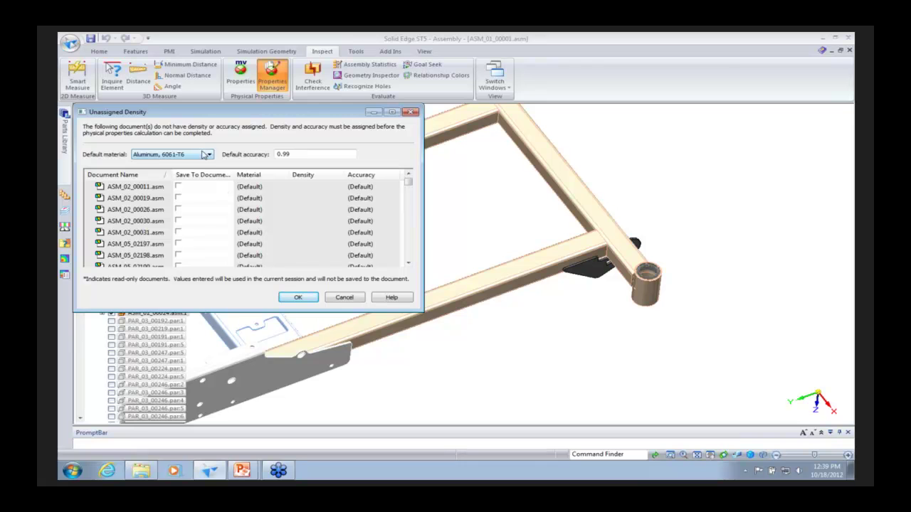
click(209, 154)
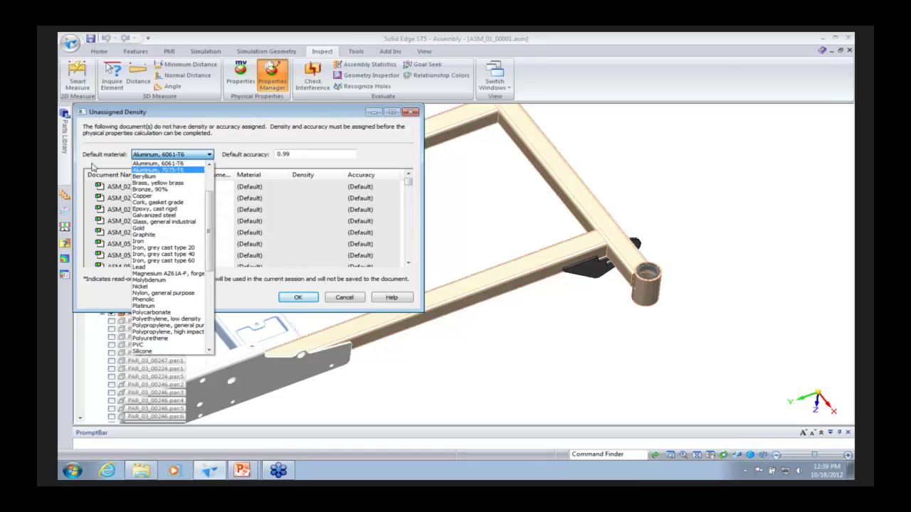
click(235, 157)
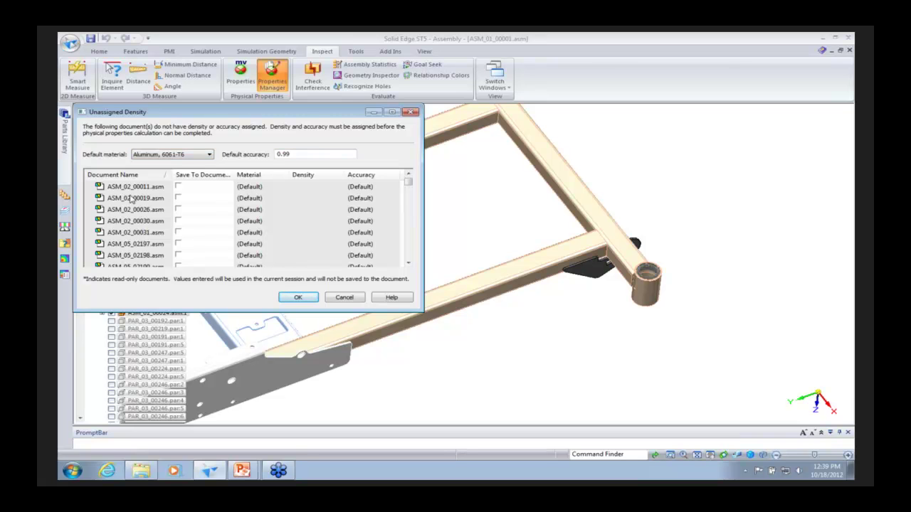
drag(408, 187, 409, 275)
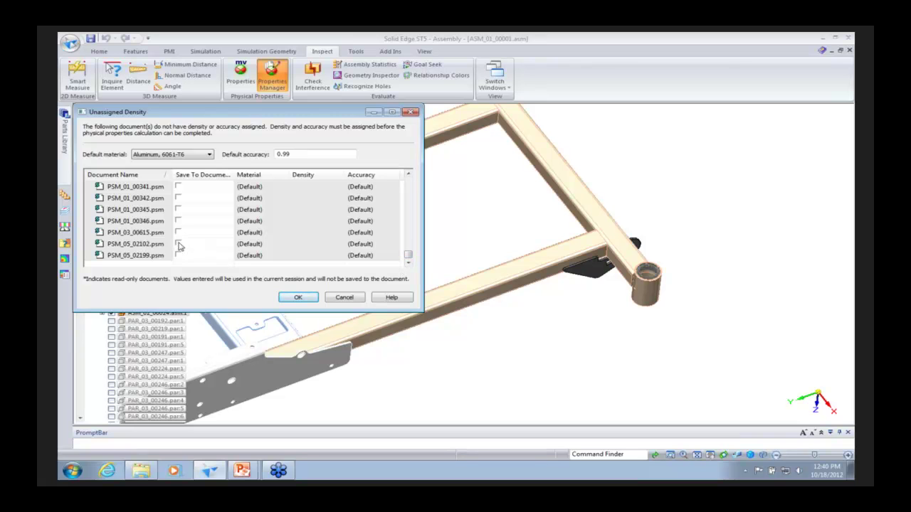
click(182, 221)
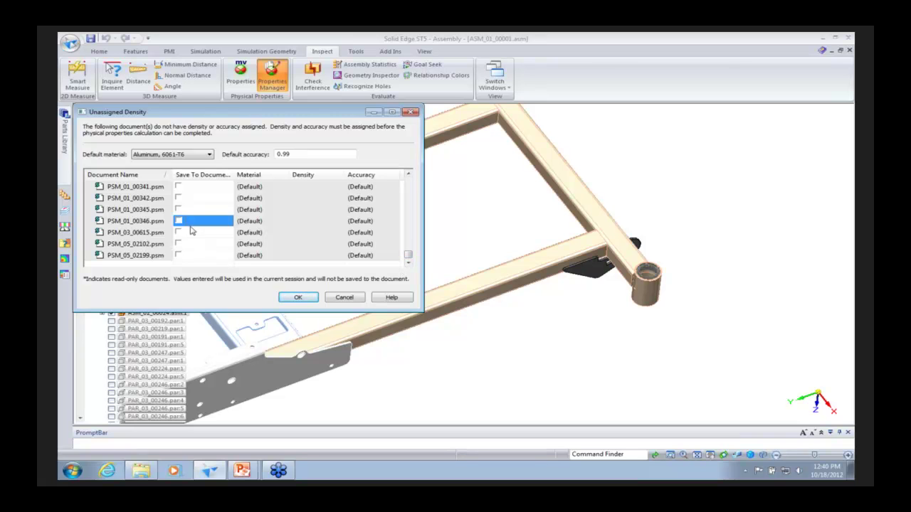
click(345, 301)
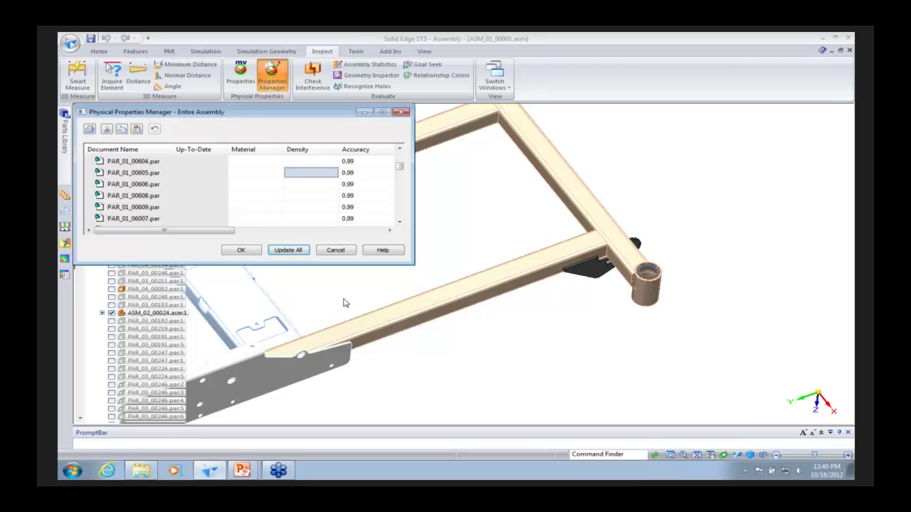
click(346, 255)
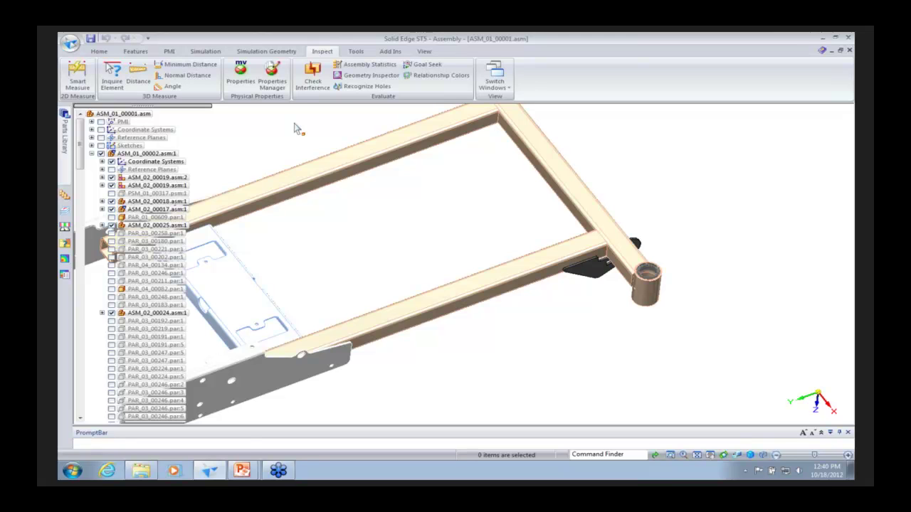
Start Check Interference and define Select Set 1 from the cross tube and the two long frame tubes
click(318, 81)
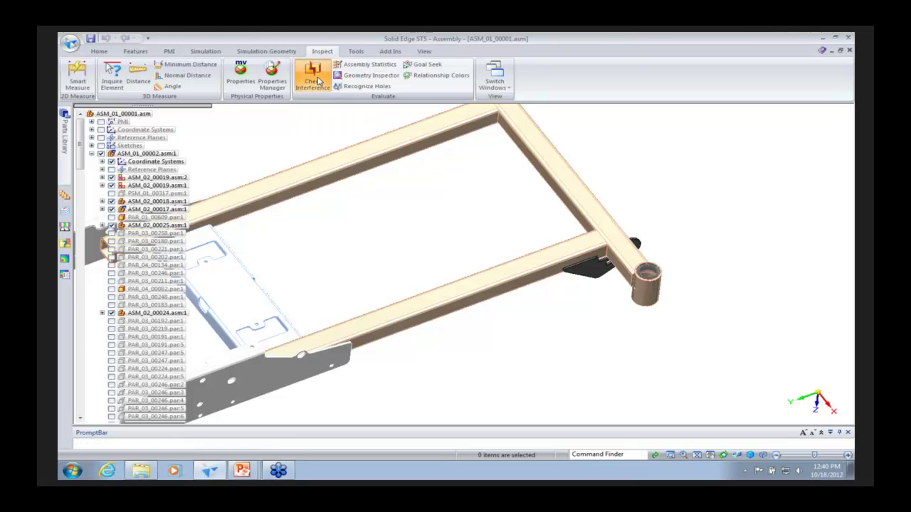
middle_drag(328, 240, 317, 265)
click(316, 261)
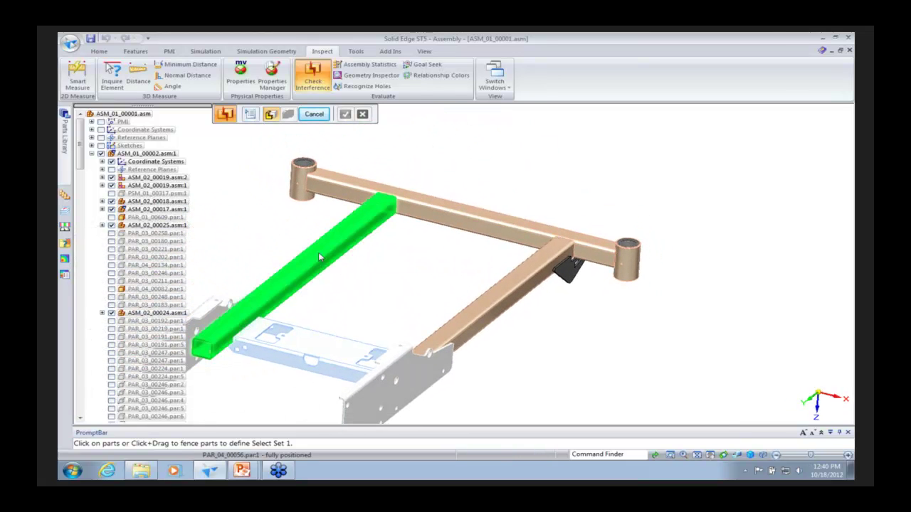
click(342, 194)
click(527, 282)
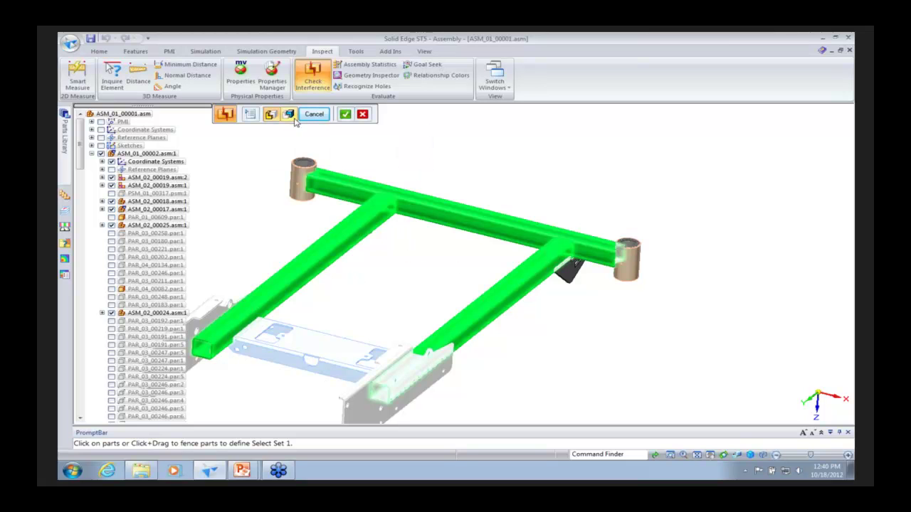
click(346, 116)
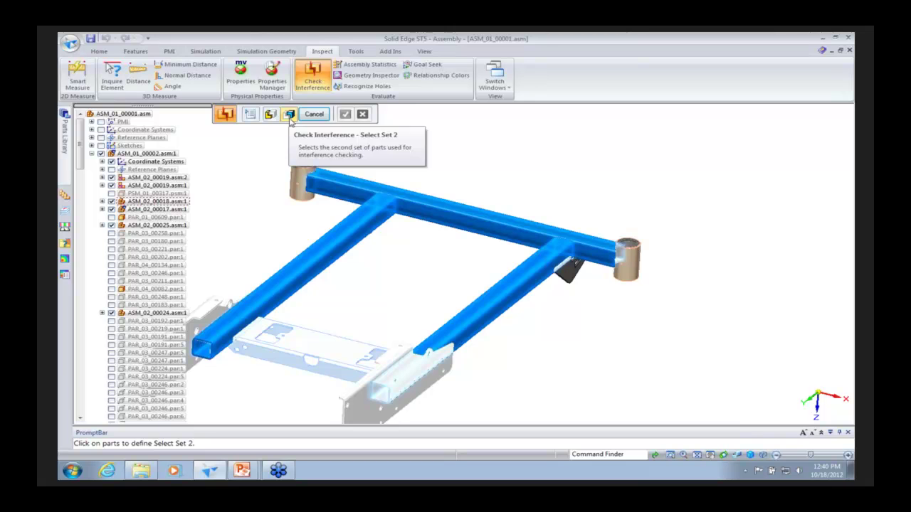
Define Select Set 2 from the side plates, the connecting plate between them, both cylindrical end sleeves and both corner brackets
click(210, 325)
click(269, 347)
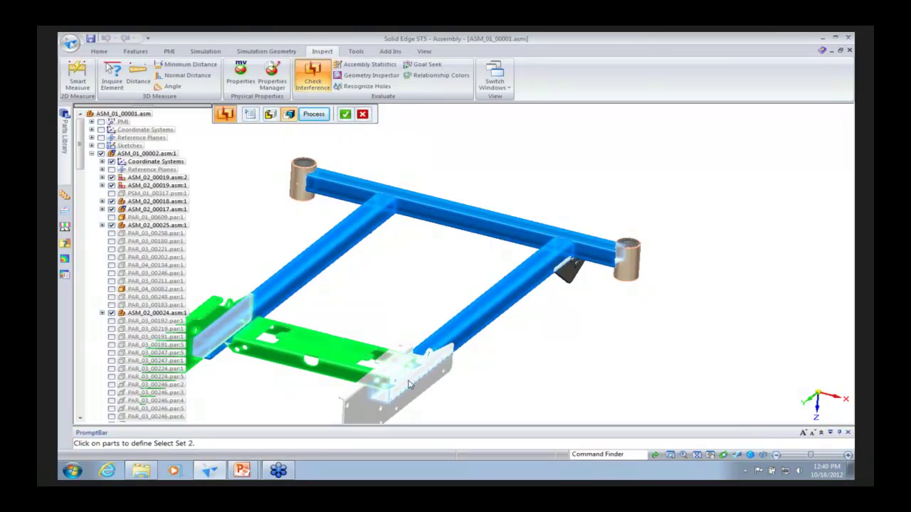
click(412, 376)
click(620, 269)
click(566, 277)
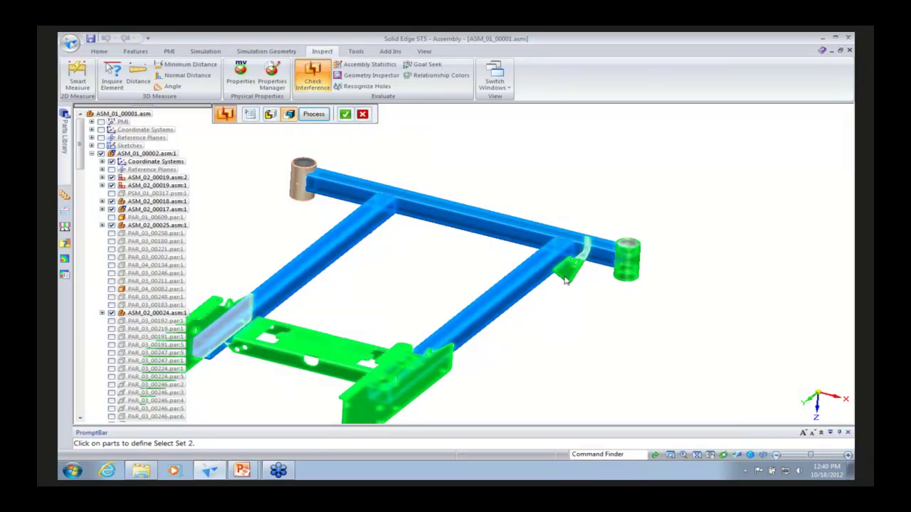
middle_drag(396, 225, 367, 223)
click(247, 199)
middle_drag(286, 218, 472, 236)
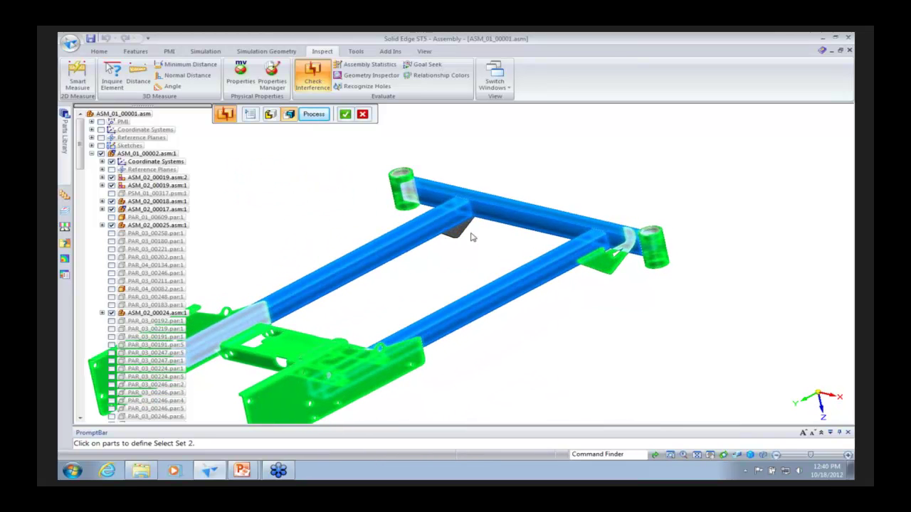
click(345, 115)
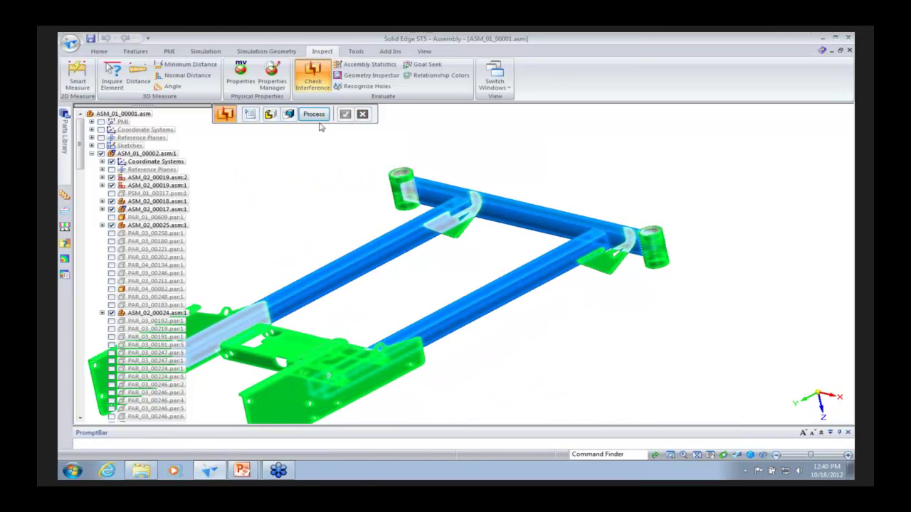
Review the interference check and report options, keeping Select Set 1 checked against Select Set 2, and accept them
click(250, 115)
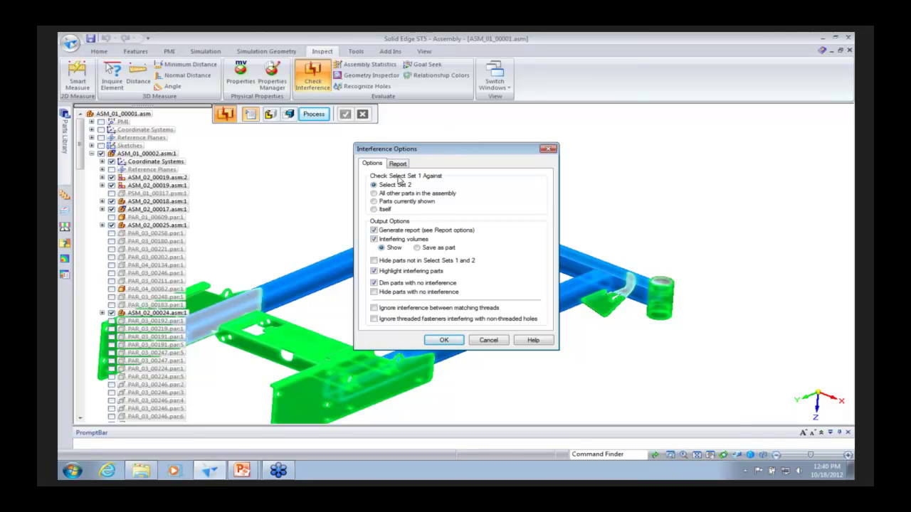
drag(430, 152, 722, 207)
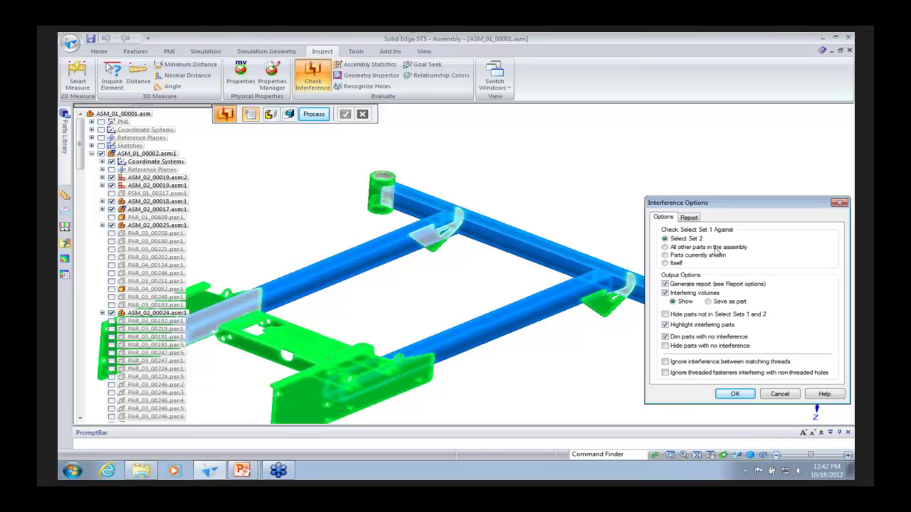
click(693, 219)
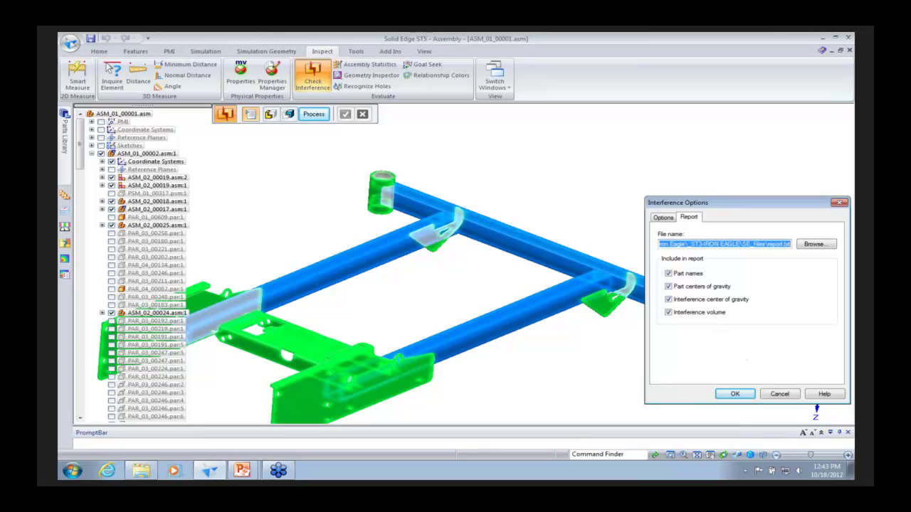
click(745, 396)
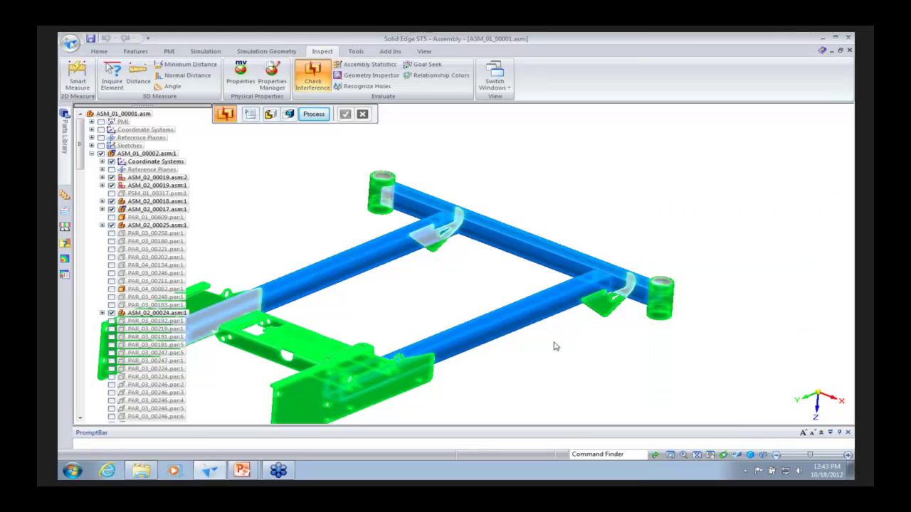
Process the interference check between the two select sets, dismiss the result and leave the command
click(313, 114)
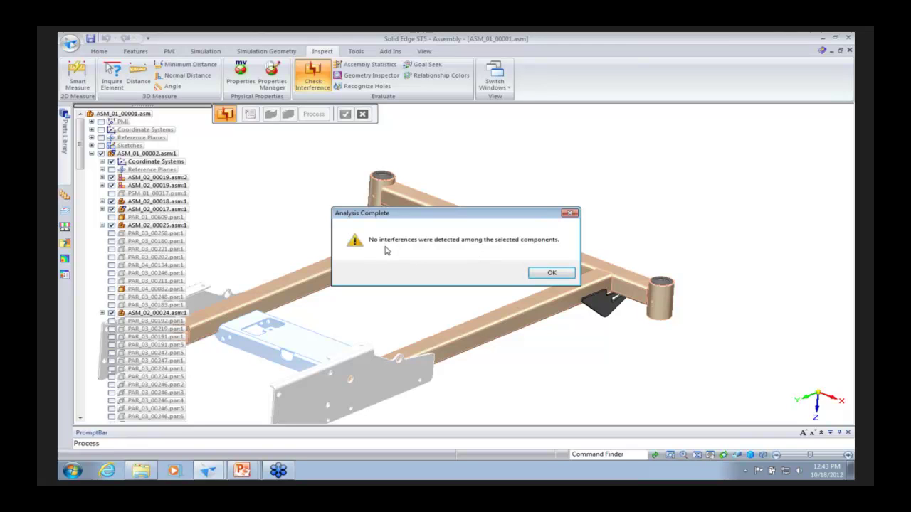
click(548, 275)
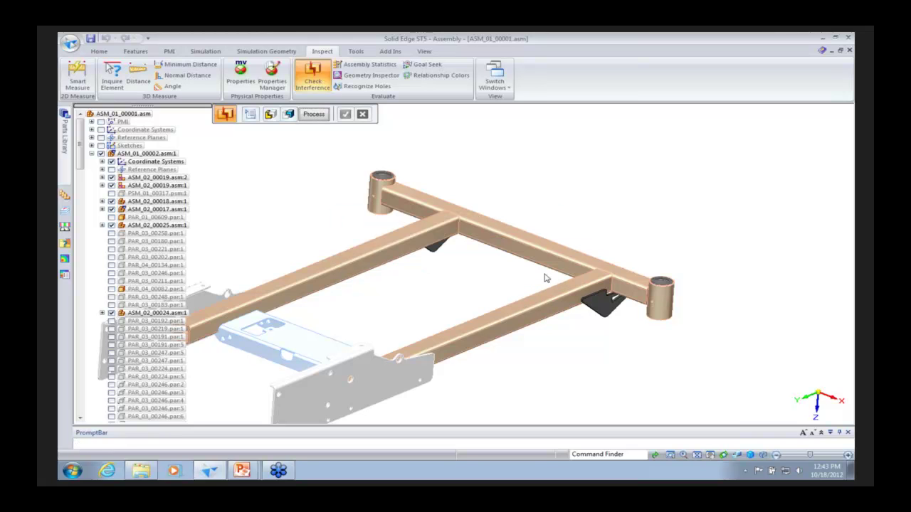
key(Escape)
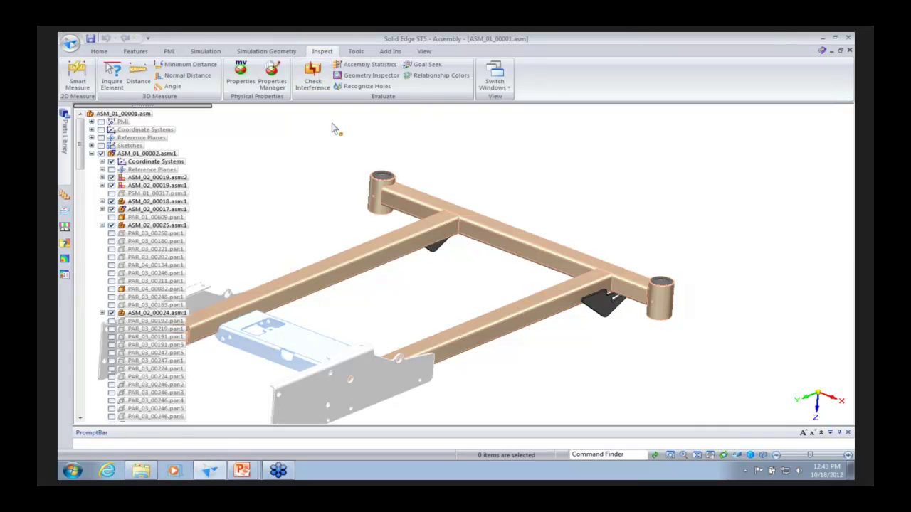
Switch the assembly's display configuration to 01-2Dto3D
scroll(338, 128, down, 1)
click(99, 51)
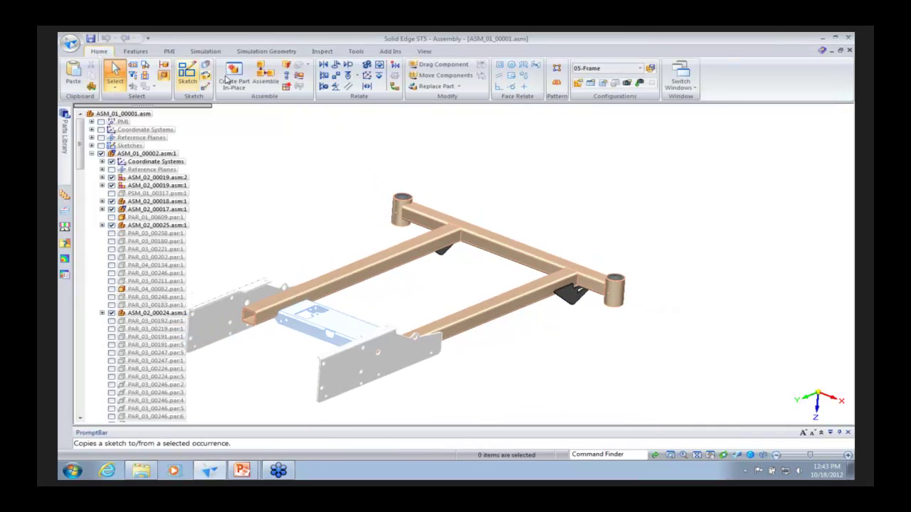
click(650, 67)
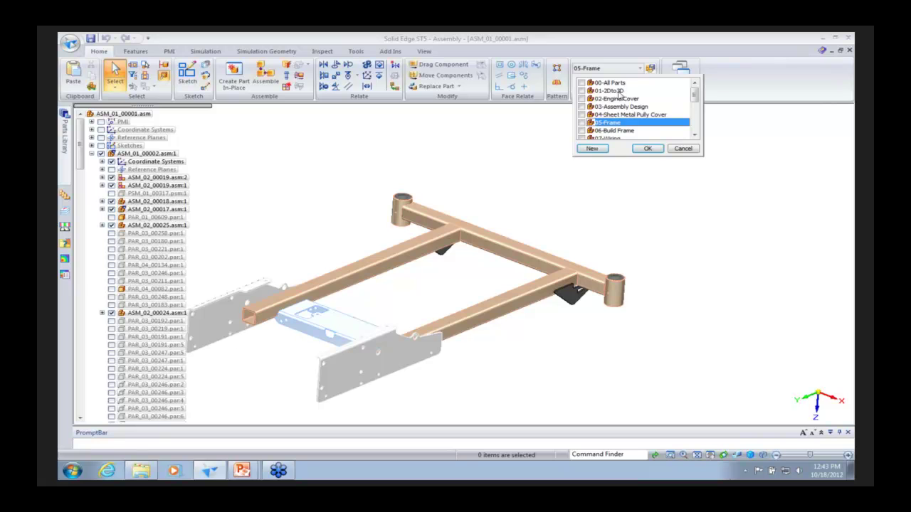
click(618, 91)
click(648, 148)
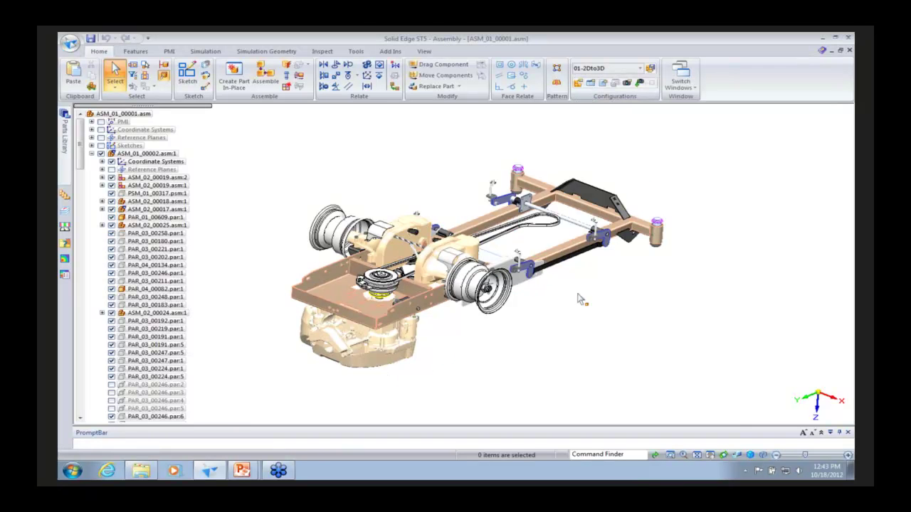
scroll(459, 333, up, 5)
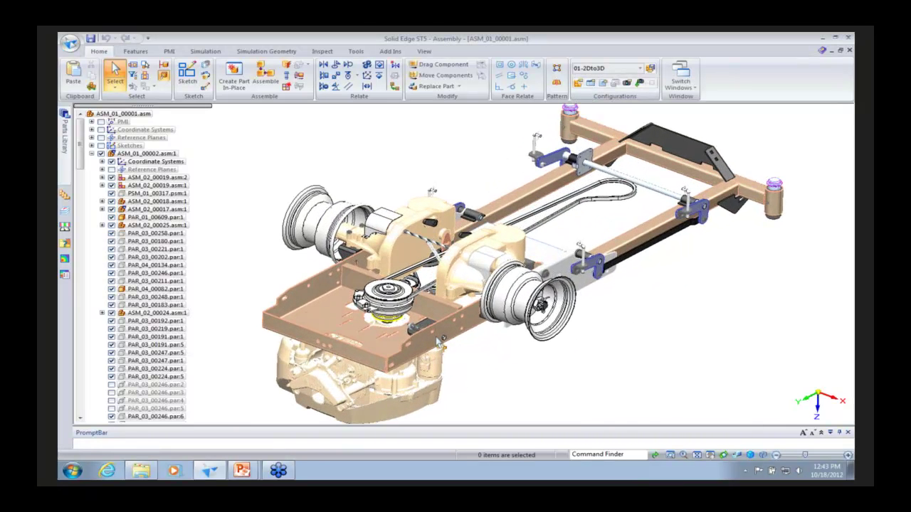
Start a new interference check with the cross member behind the large engine pulley as Select Set 1
scroll(443, 351, up, 3)
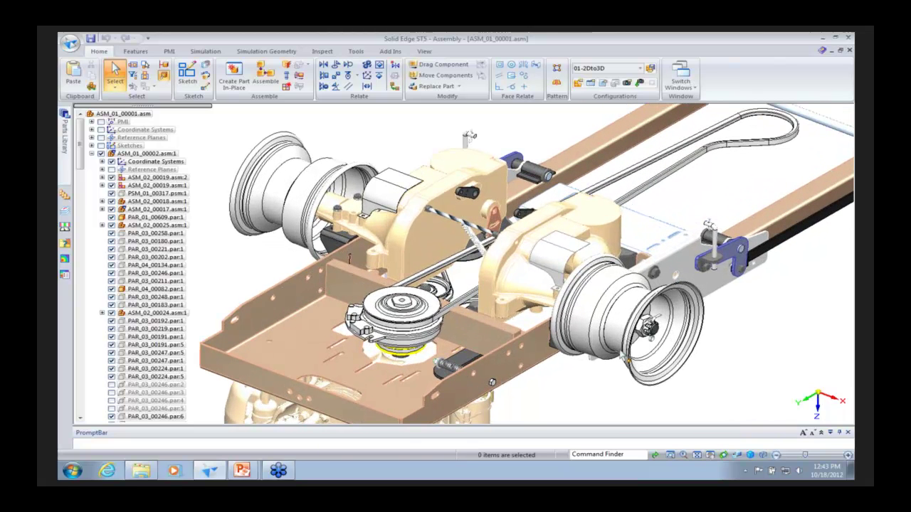
scroll(703, 297, down, 3)
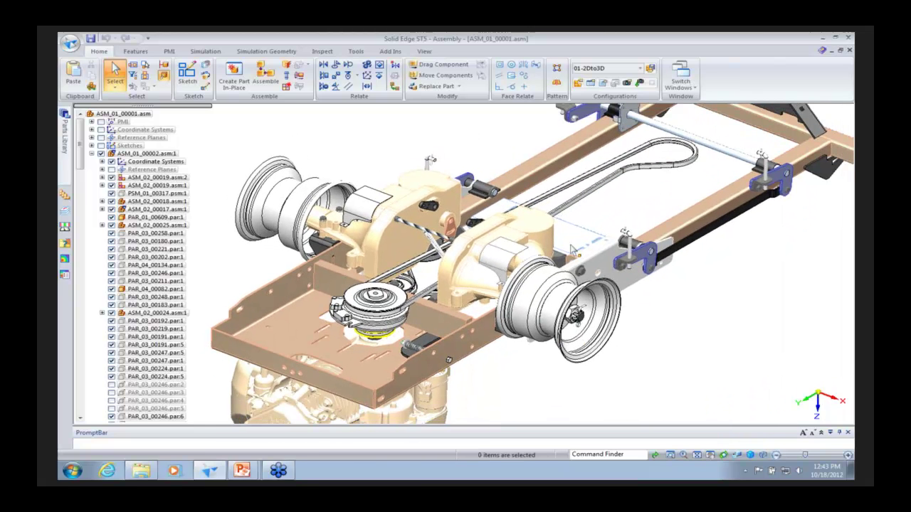
scroll(577, 284, up, 4)
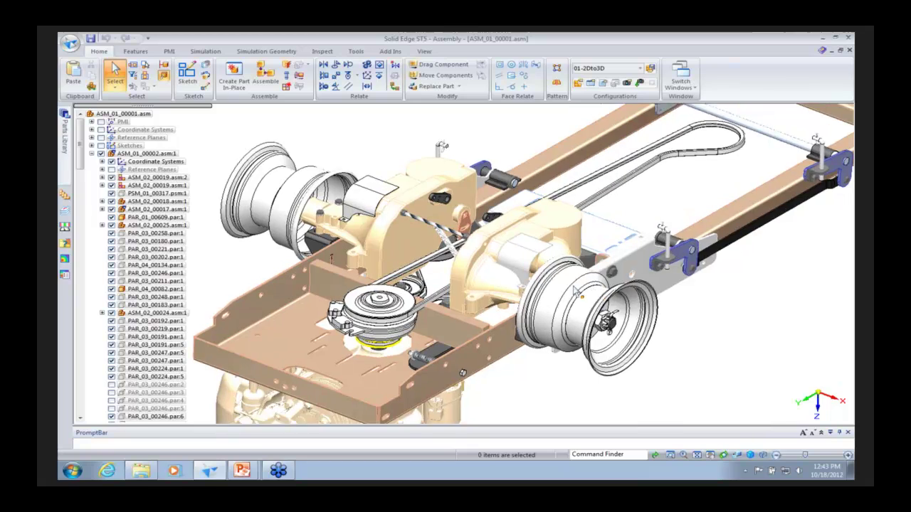
scroll(577, 292, up, 5)
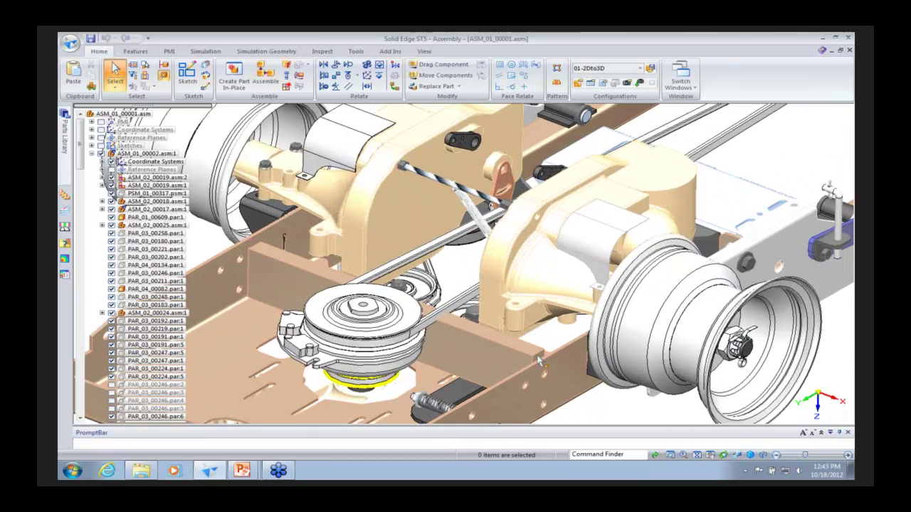
scroll(487, 363, up, 2)
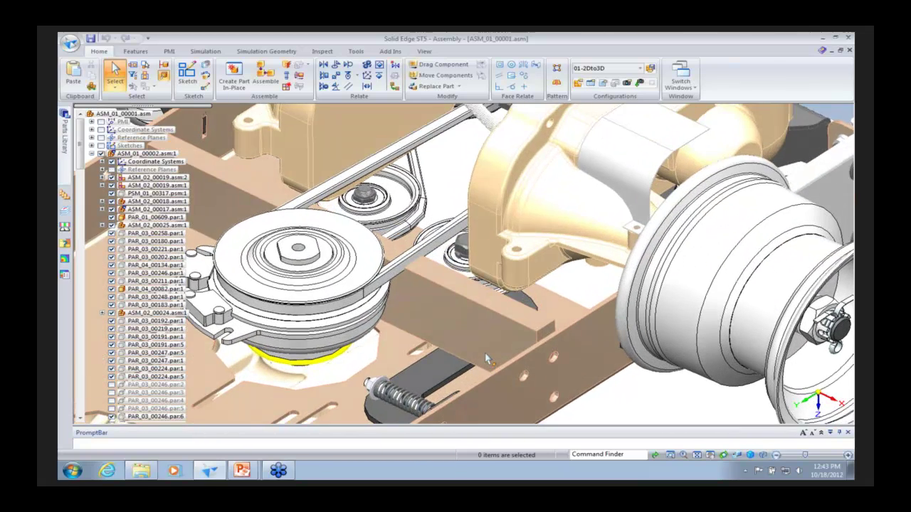
click(322, 51)
click(312, 74)
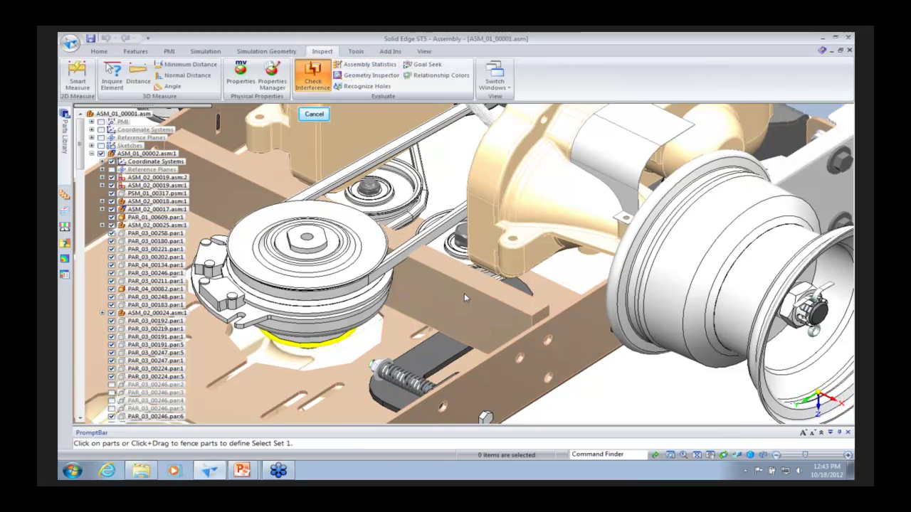
click(424, 284)
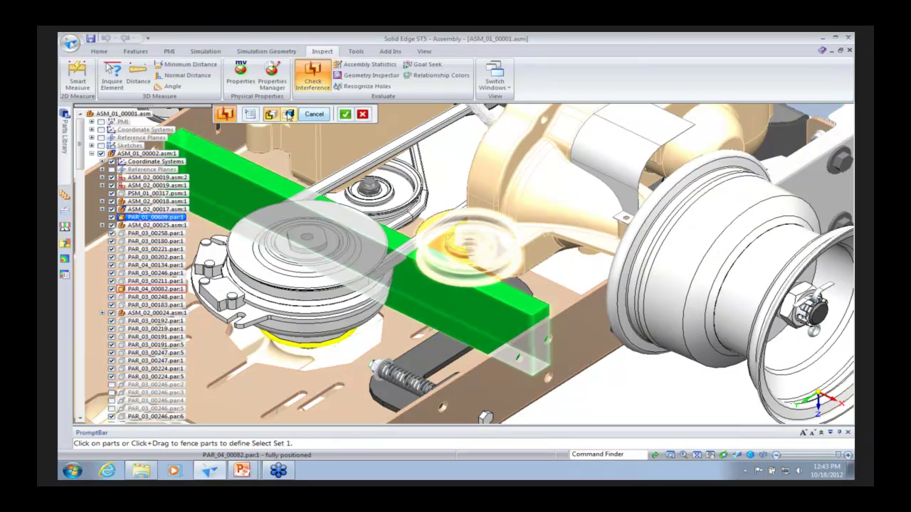
Define Select Set 2 from the large pulley unit, its drive belt and the flat idler arm with the spring, and accept it
click(289, 114)
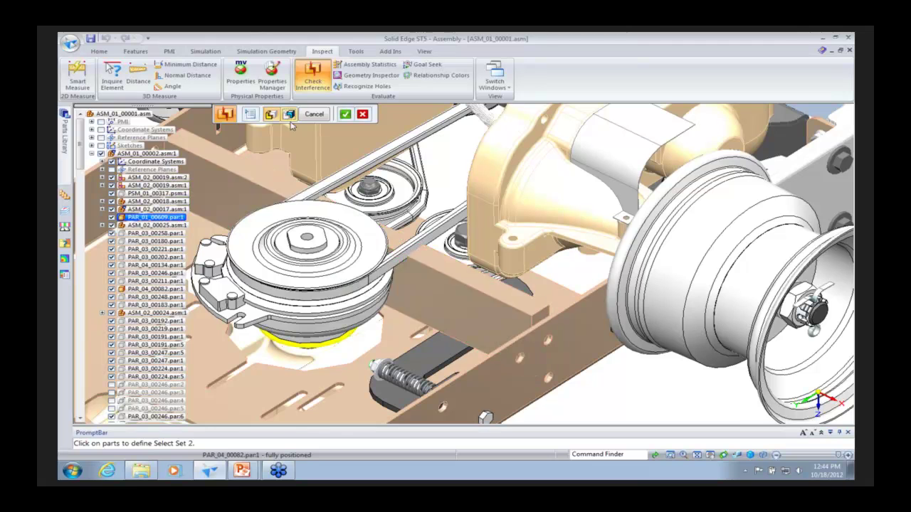
click(313, 287)
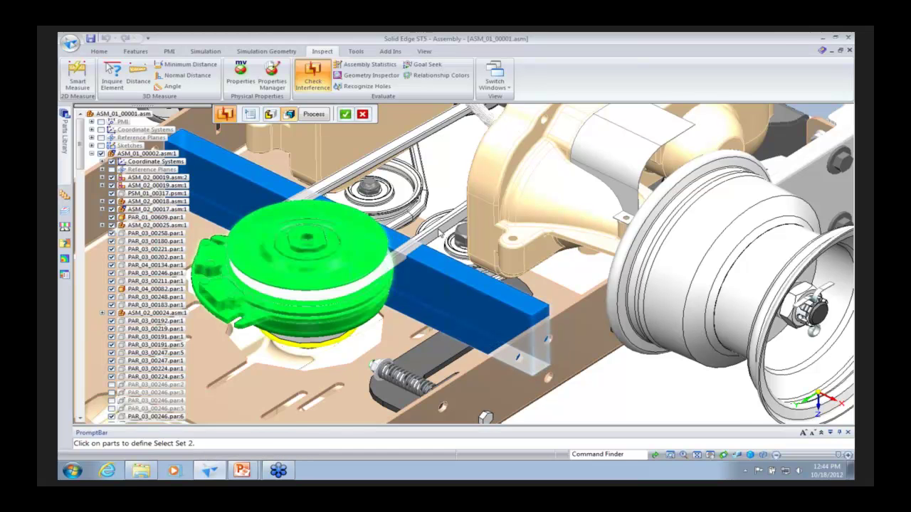
click(441, 232)
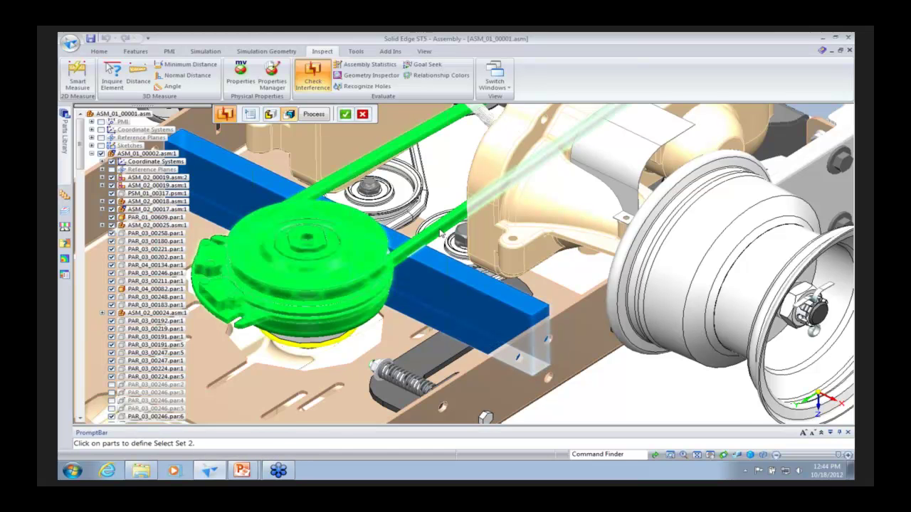
click(435, 358)
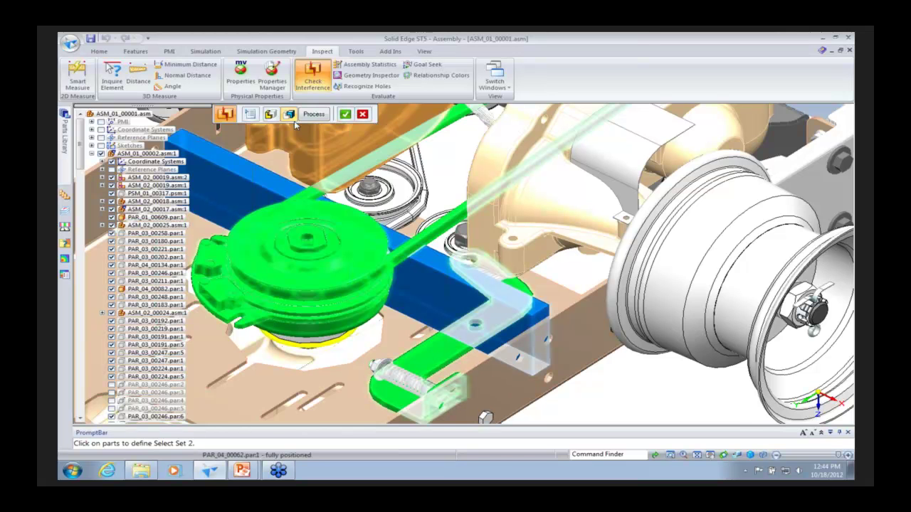
click(345, 114)
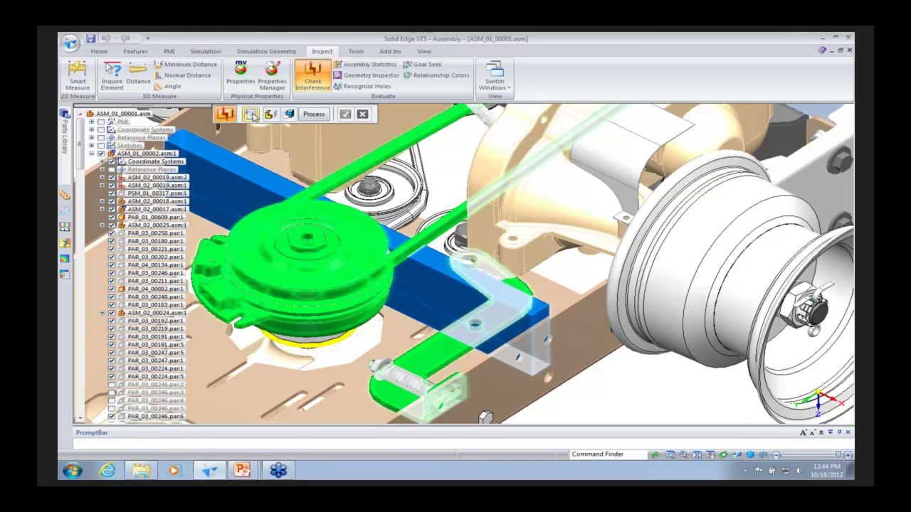
Review the interference and report options, accept them, and process the check of the cross member against Select Set 2
click(250, 115)
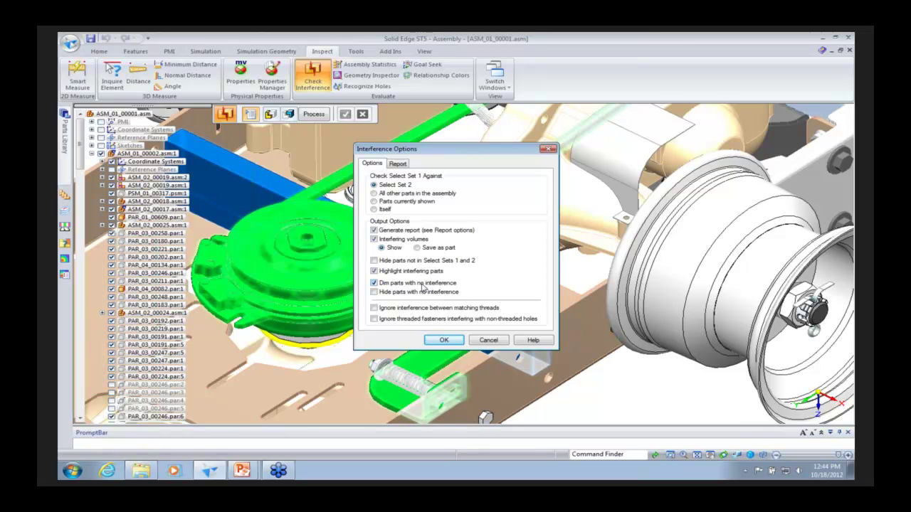
click(398, 164)
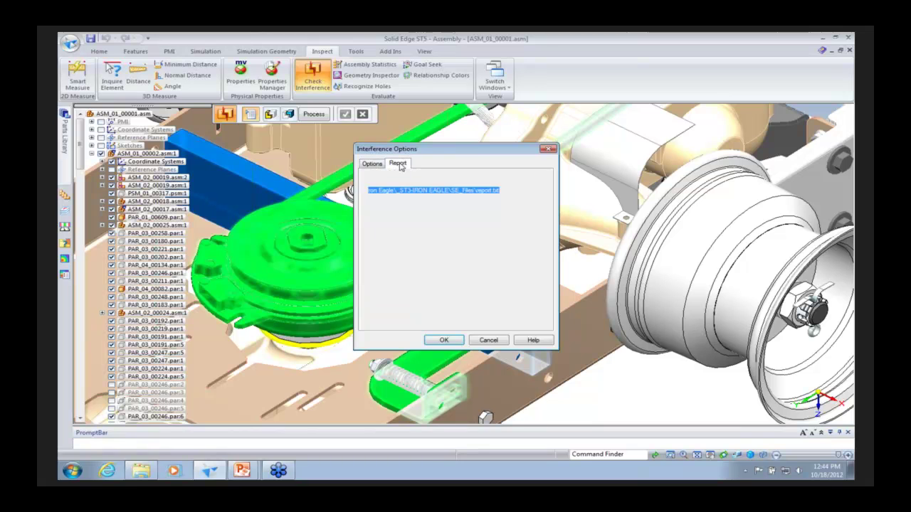
click(444, 340)
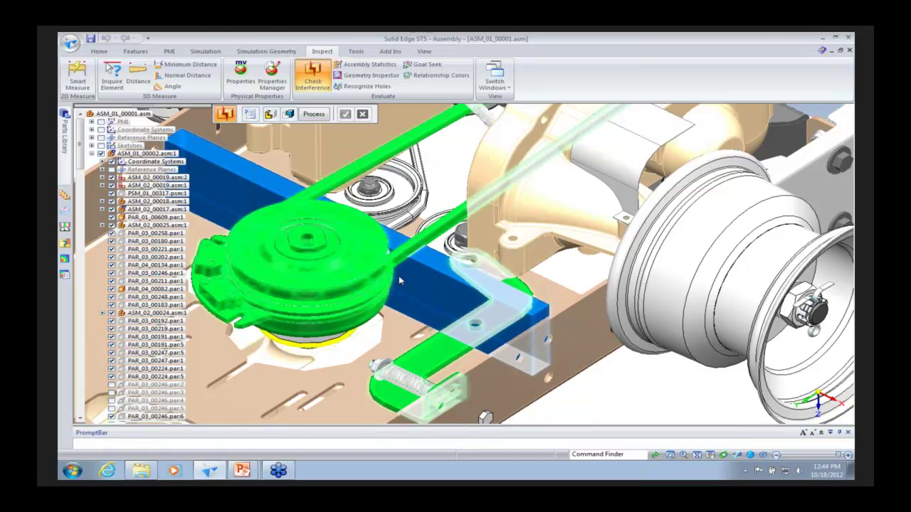
click(314, 114)
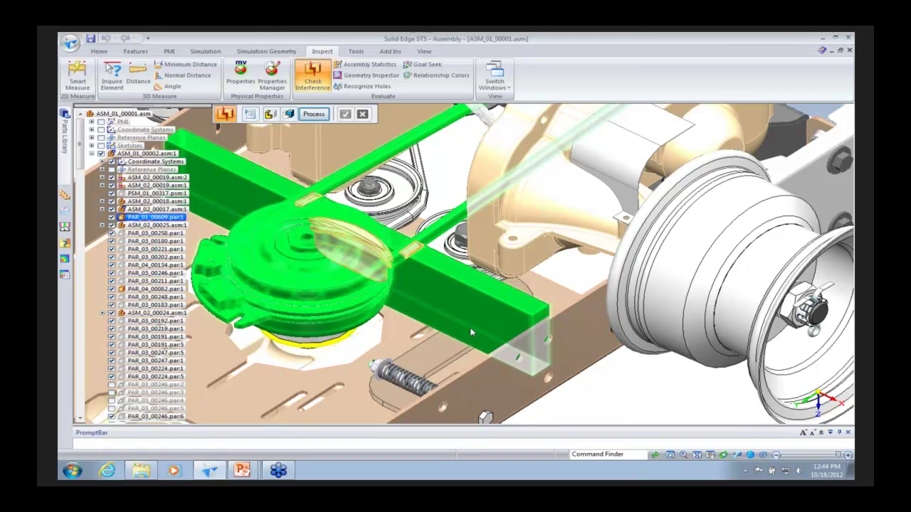
middle_drag(470, 332, 294, 298)
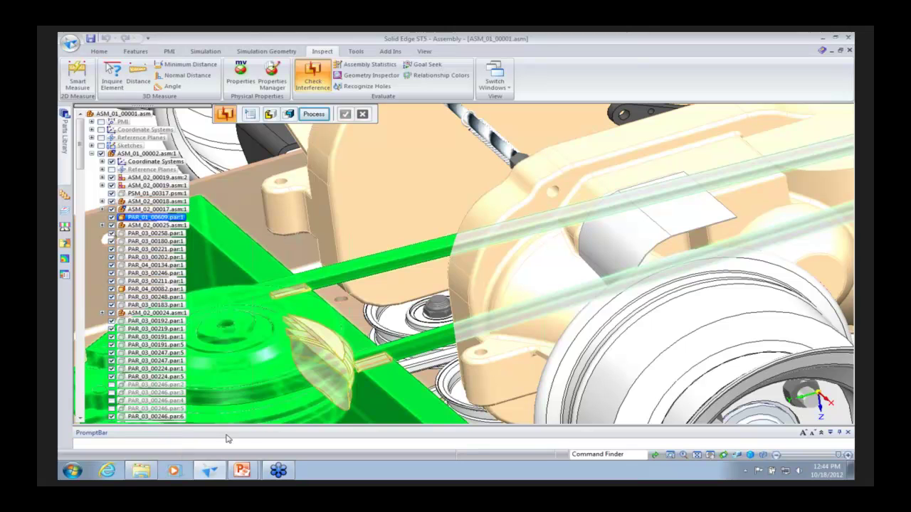
Open report.txt from the SE_Files folder and read through the select sets and interference volumes
click(141, 471)
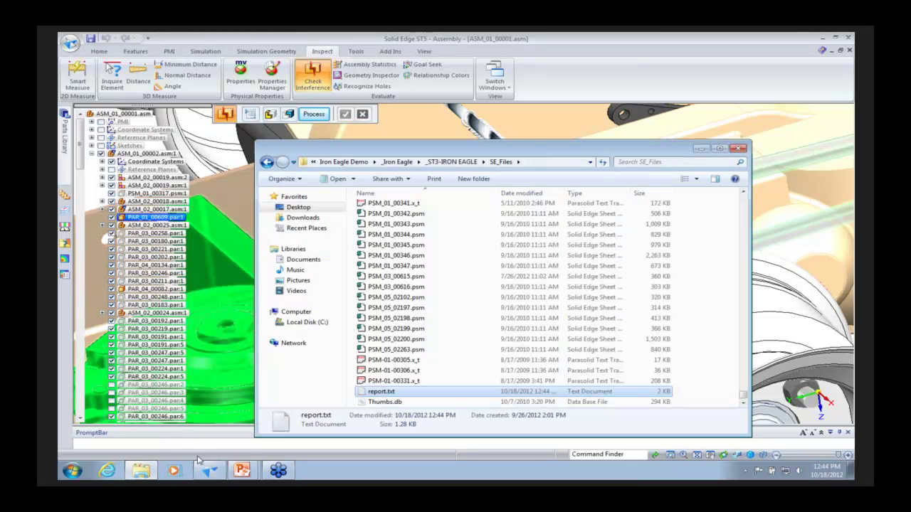
double_click(385, 392)
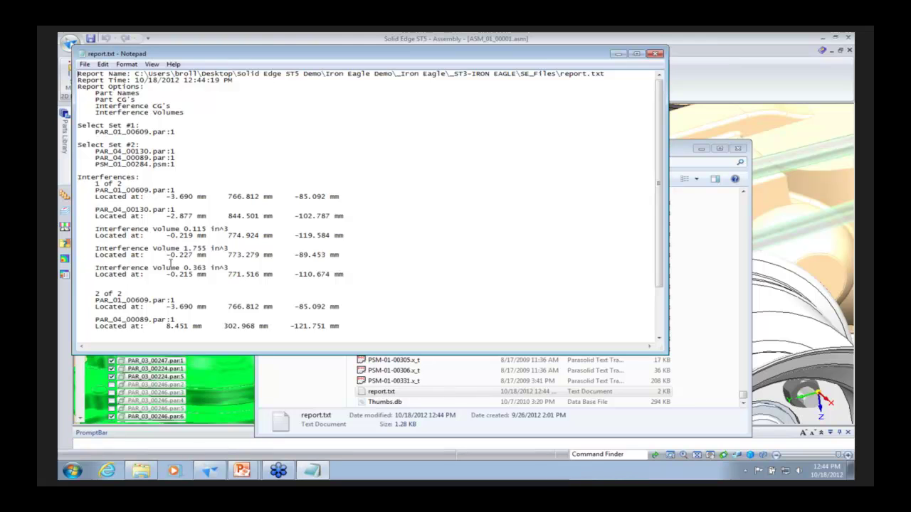
scroll(150, 235, down, 2)
scroll(172, 264, up, 1)
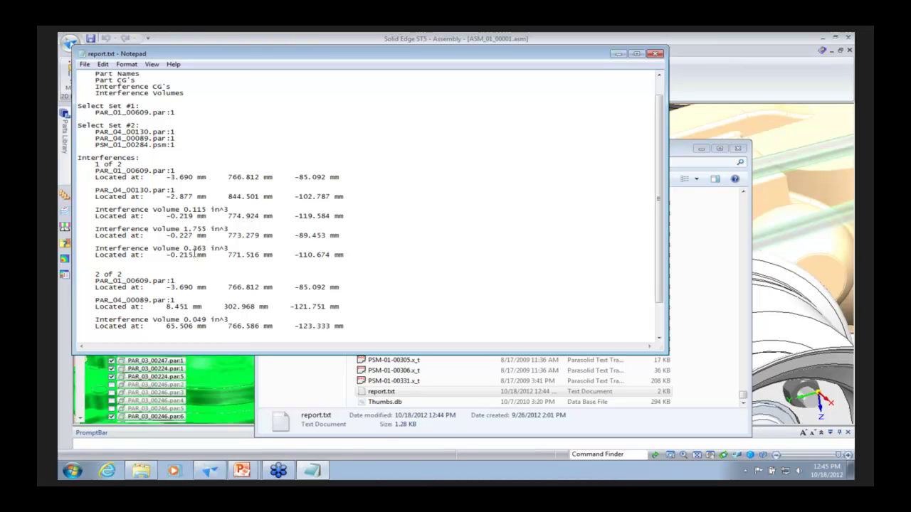
Place the report beside the model, read its remaining interference entries to the end, and close it
drag(297, 55, 577, 93)
click(313, 151)
drag(314, 152, 203, 227)
click(587, 226)
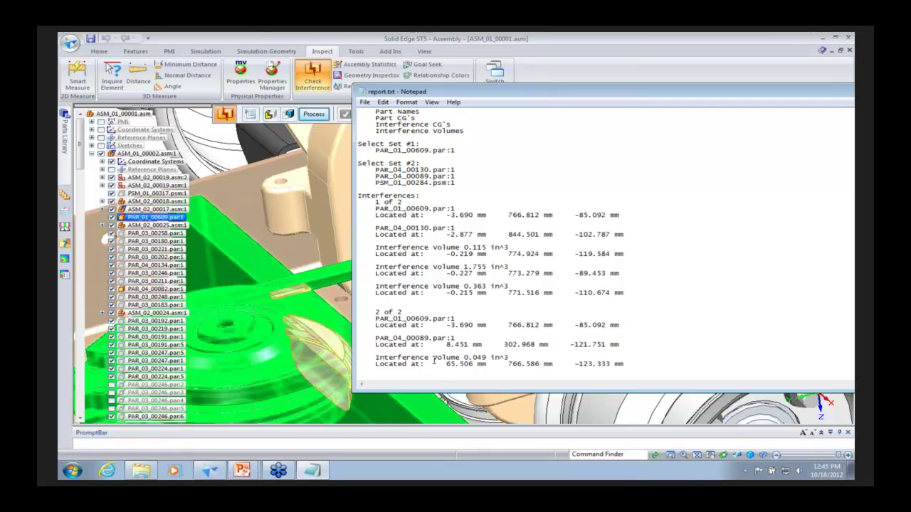
scroll(433, 361, down, 2)
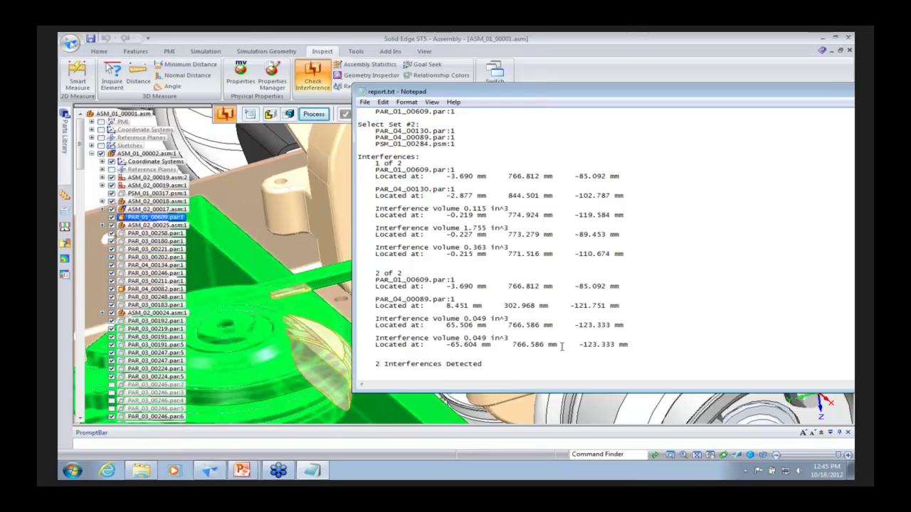
scroll(561, 347, up, 3)
drag(626, 96, 439, 131)
click(738, 133)
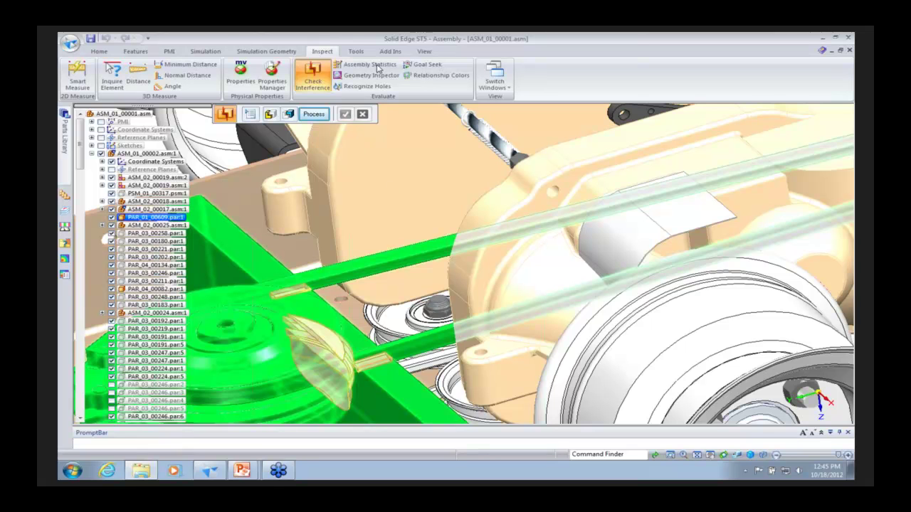
Leave the interference check, examine the Assembly Statistics totals and the per-document load states, file sizes and counts, and dismiss them
click(372, 65)
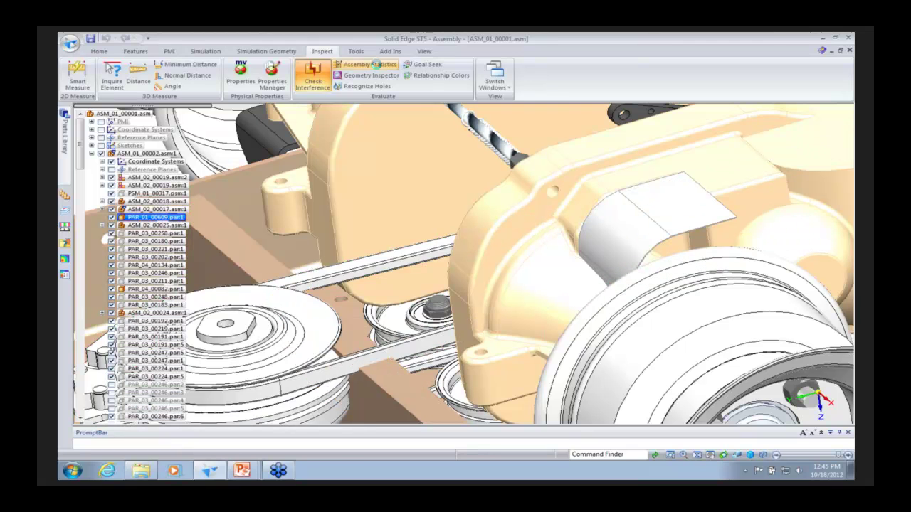
click(373, 64)
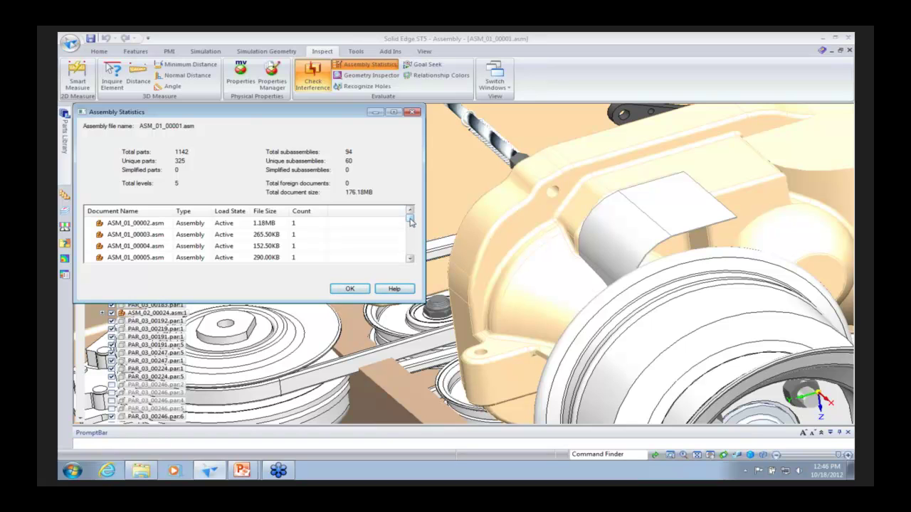
drag(410, 222, 412, 227)
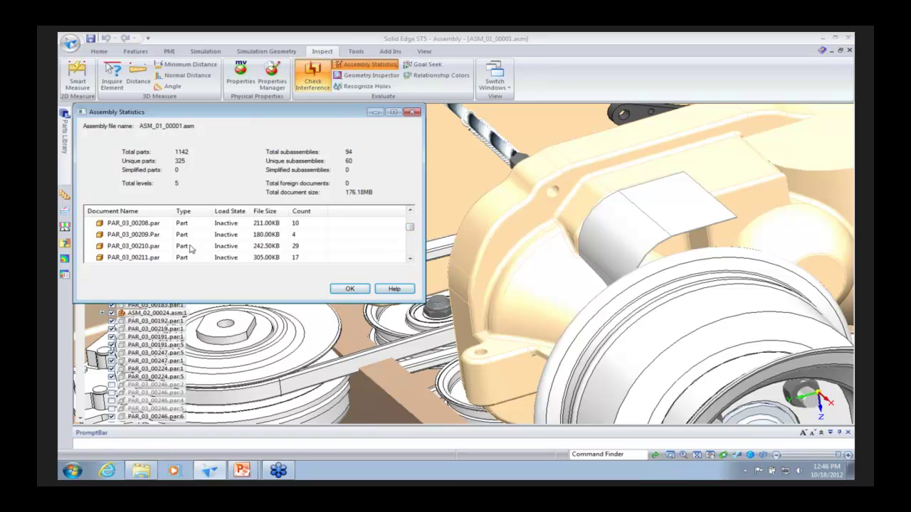
click(301, 247)
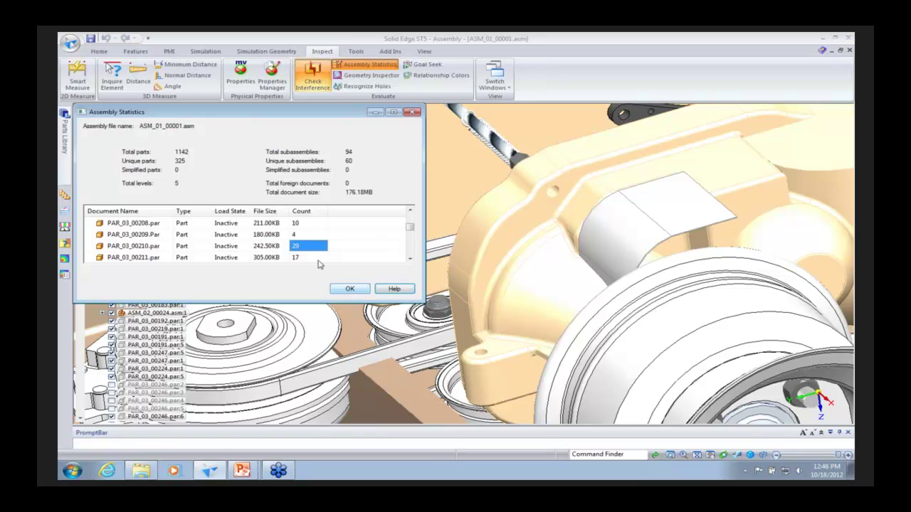
scroll(294, 243, down, 1)
scroll(296, 245, down, 10)
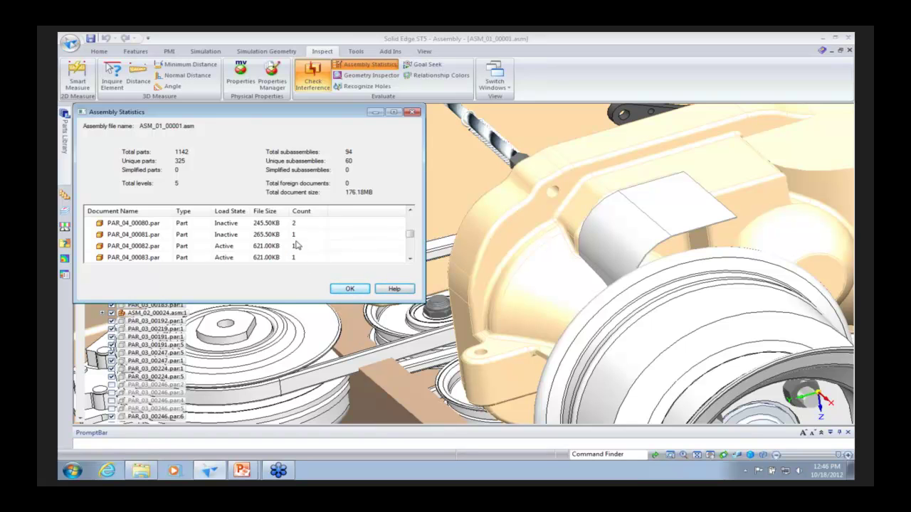
scroll(299, 248, down, 2)
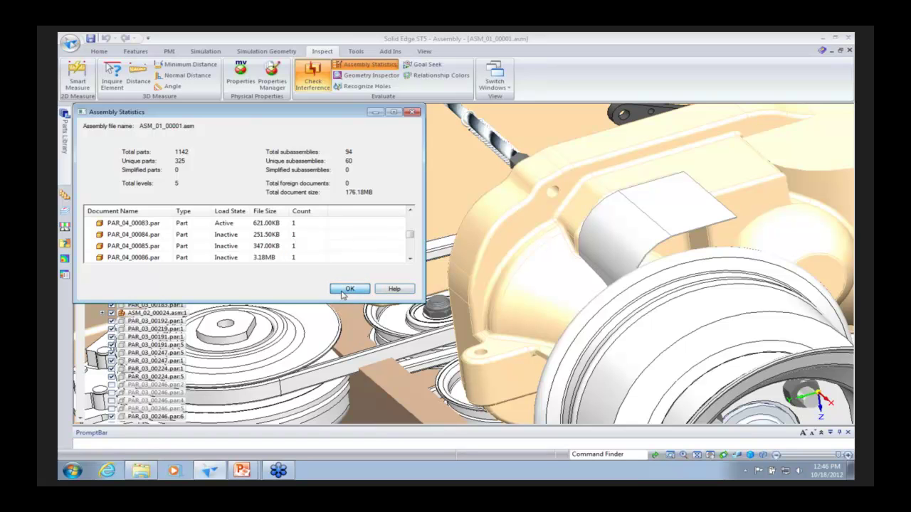
click(341, 288)
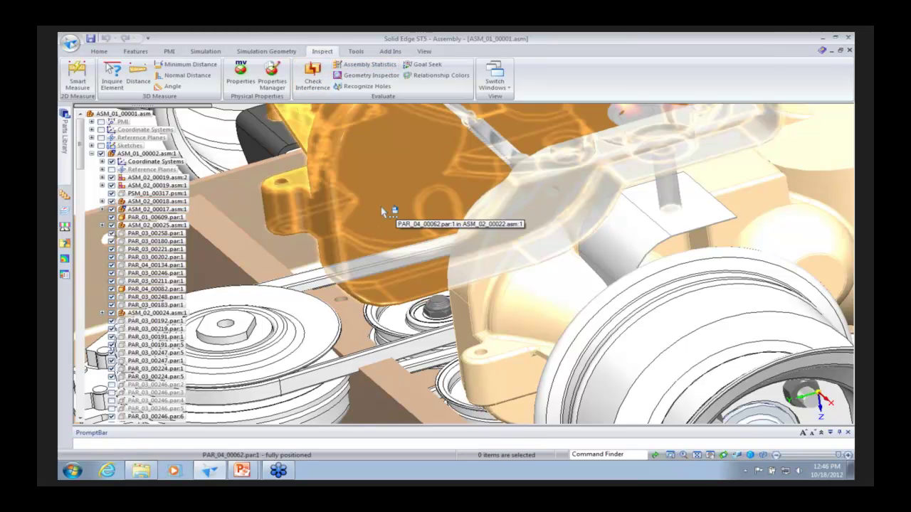
Switch to the wheel assembly ASM_01_00605.asm and open the Geometry Inspector on it
click(506, 85)
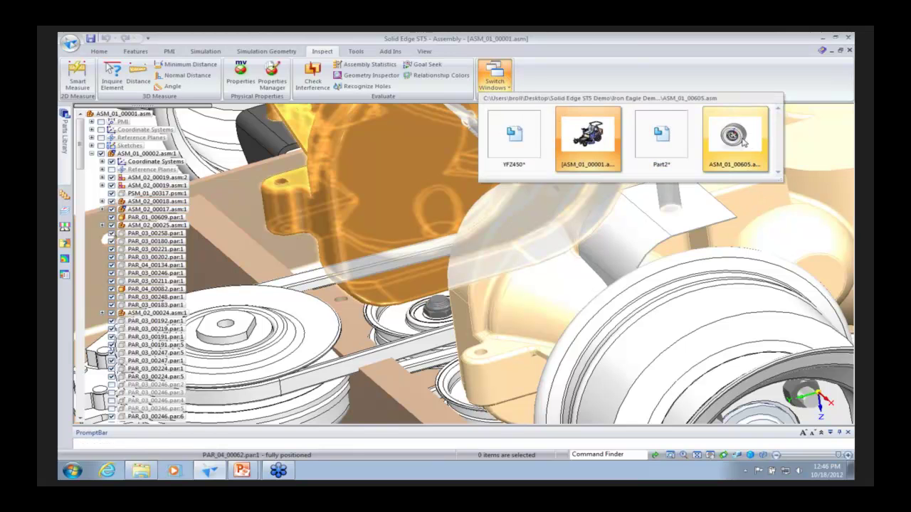
click(743, 141)
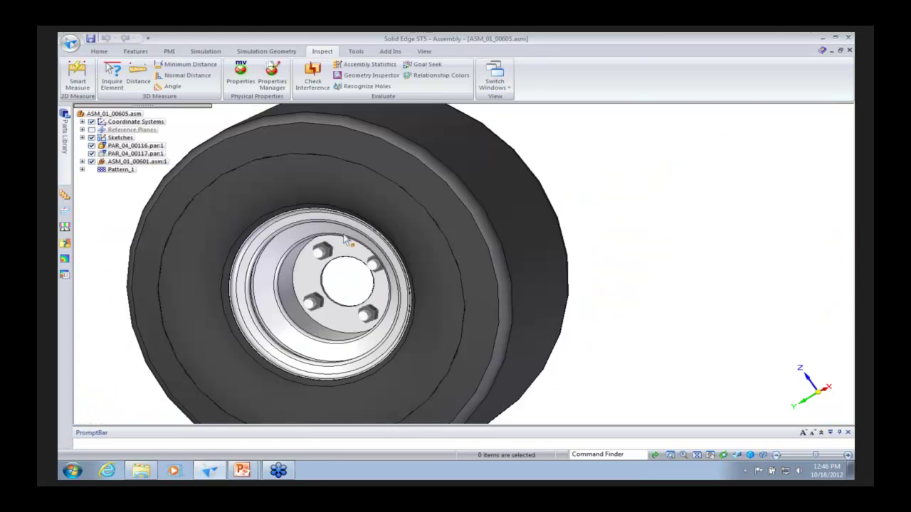
middle_drag(351, 326, 411, 280)
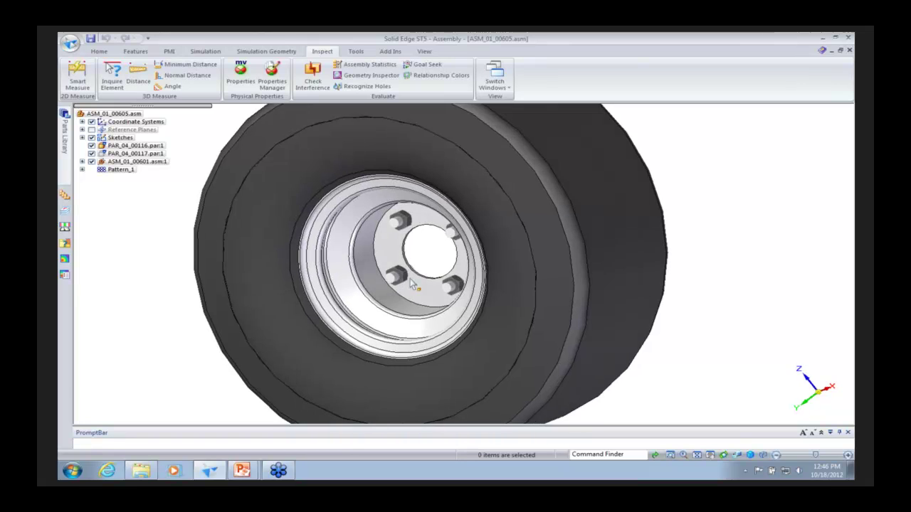
scroll(410, 281, up, 1)
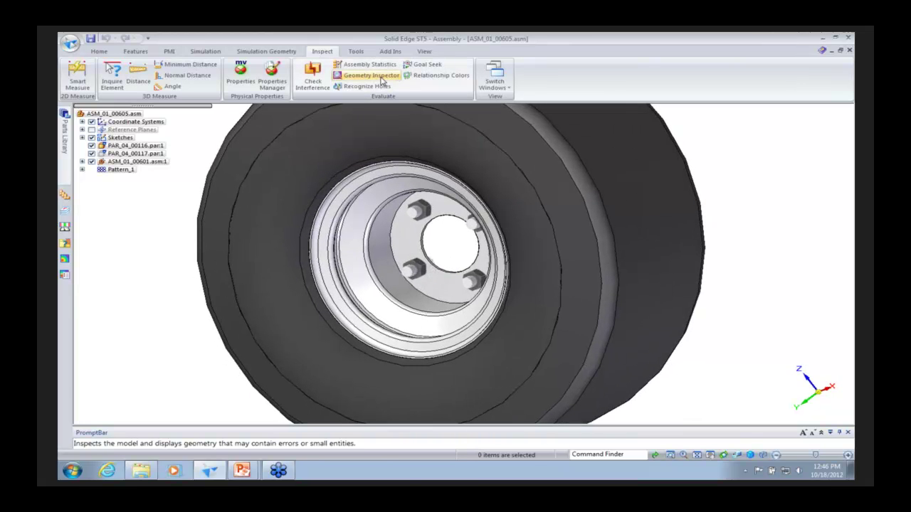
click(380, 76)
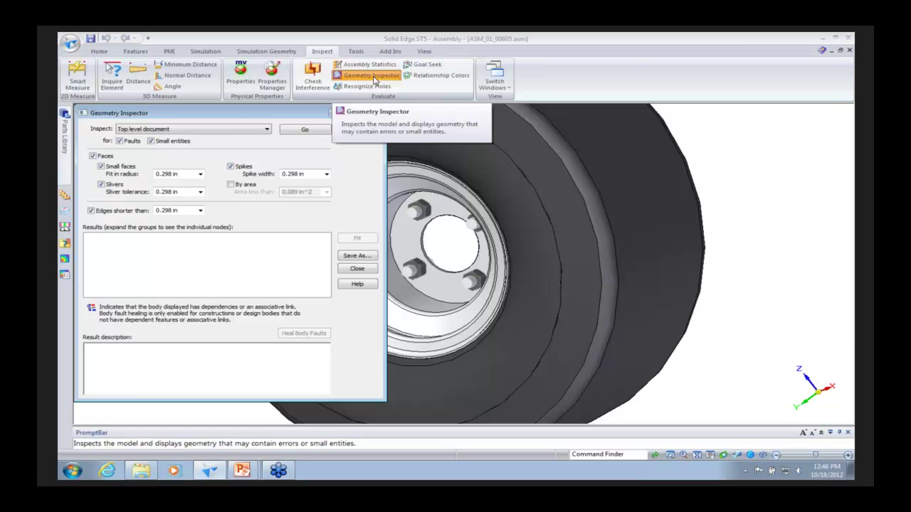
Inspect the top-level document for faults and small entities, and expand the first part's results down to its individual small faces
click(225, 132)
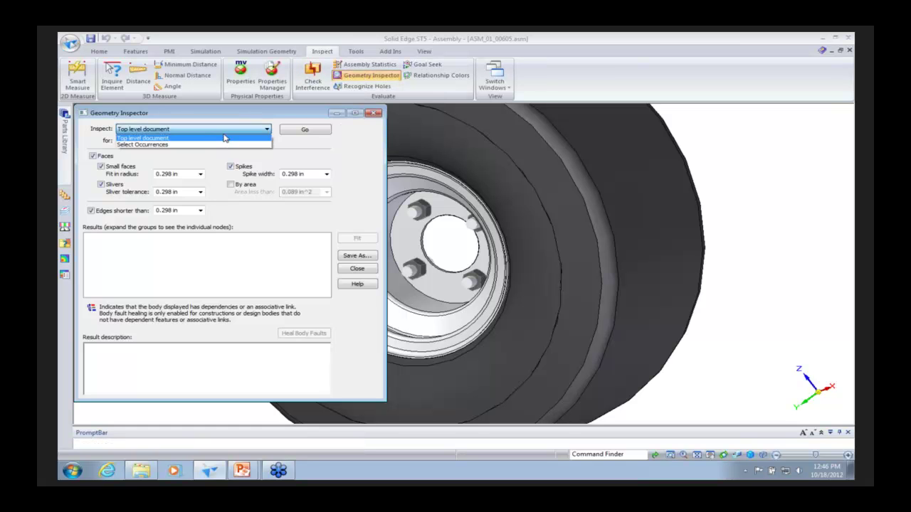
click(211, 163)
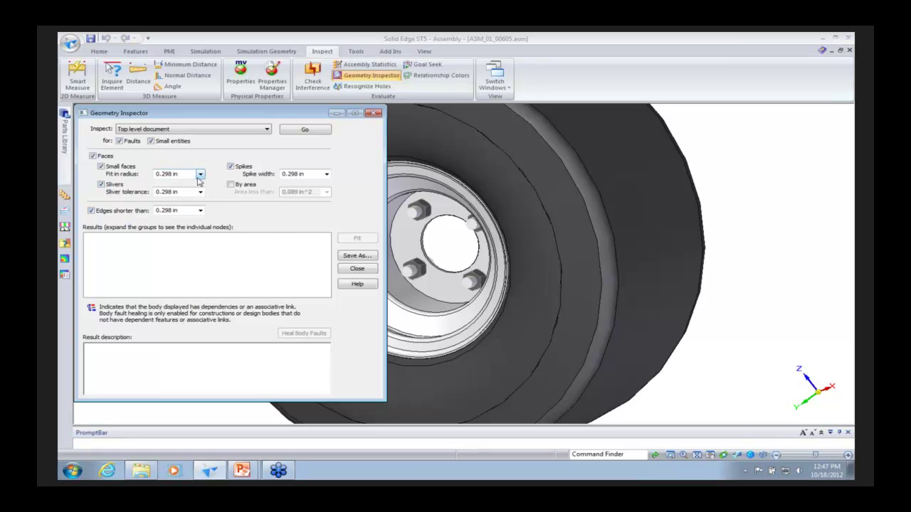
click(300, 132)
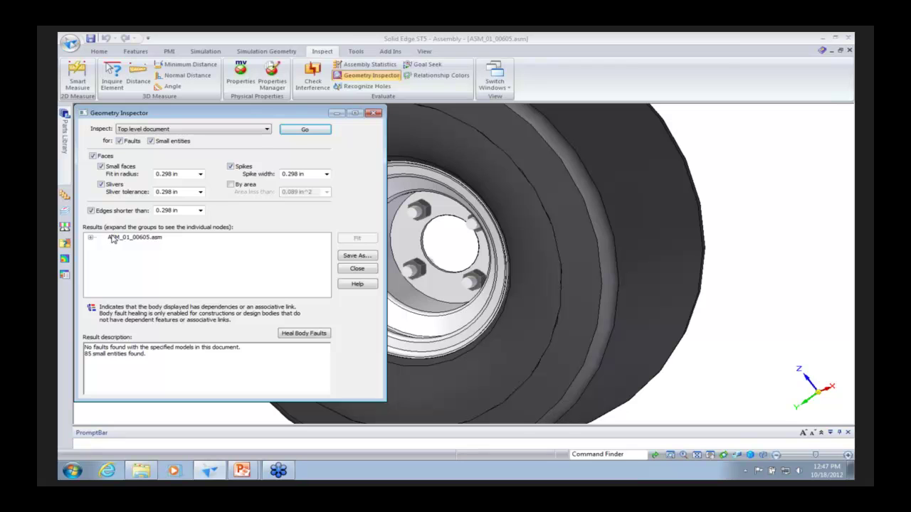
click(90, 237)
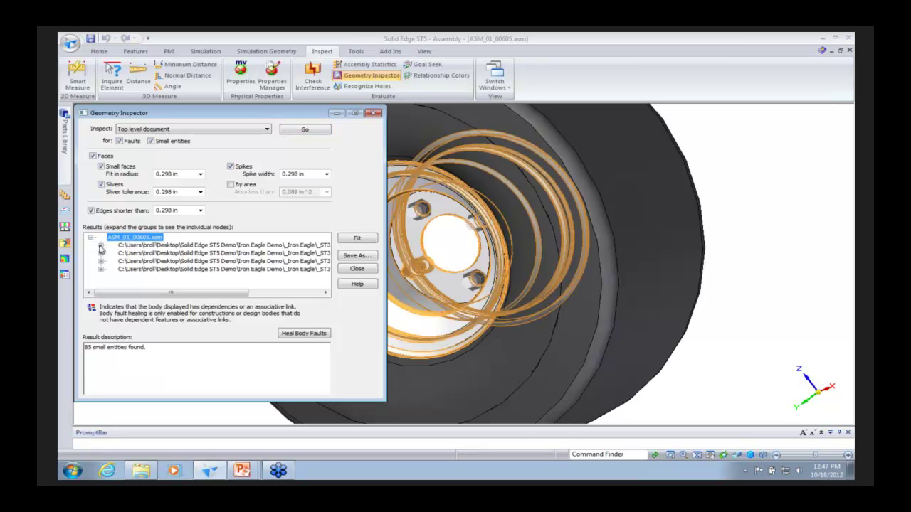
click(101, 246)
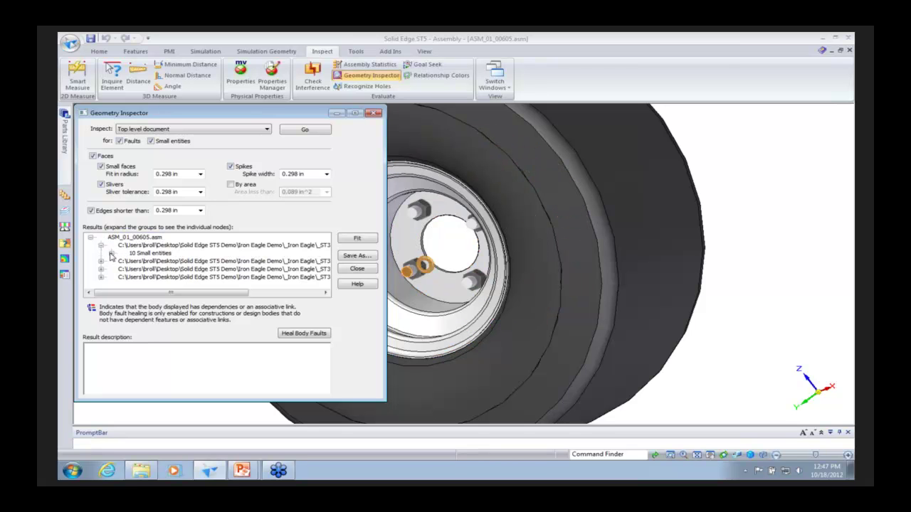
click(111, 254)
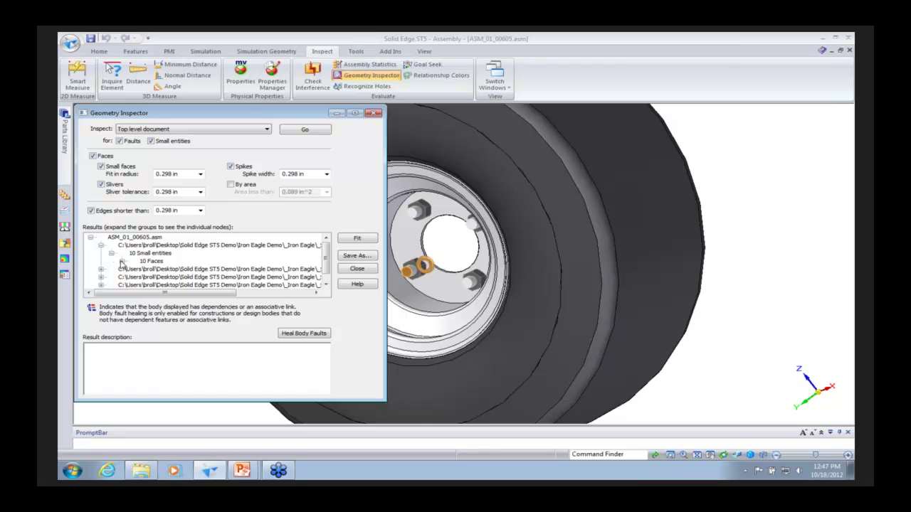
click(122, 262)
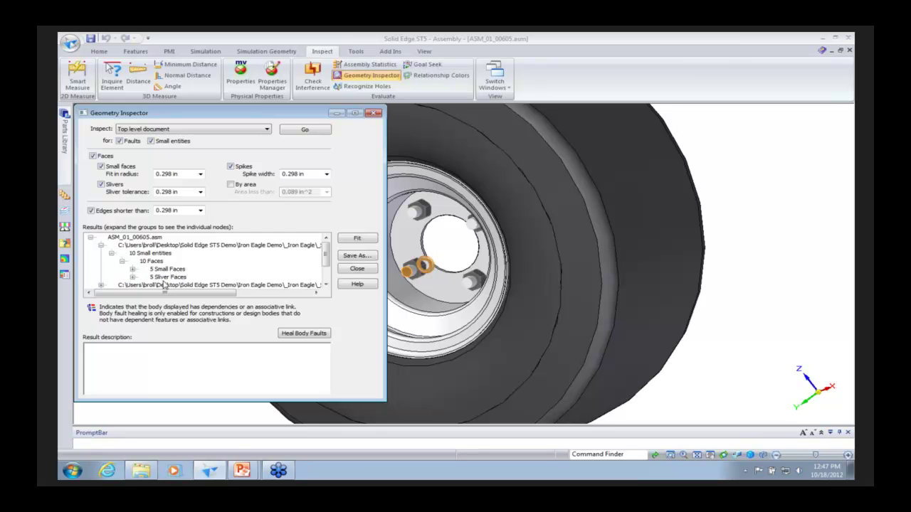
click(133, 269)
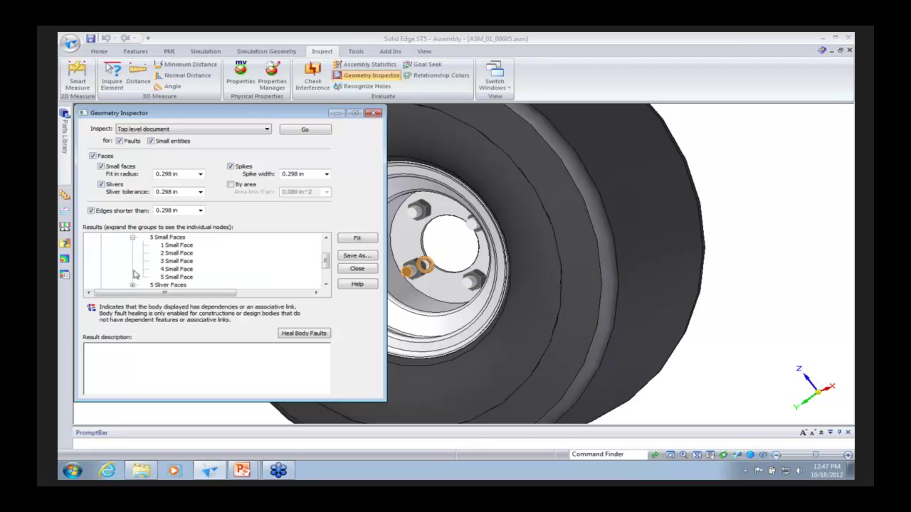
Fit the view to the second small face in the results and close the Geometry Inspector
click(172, 253)
click(358, 238)
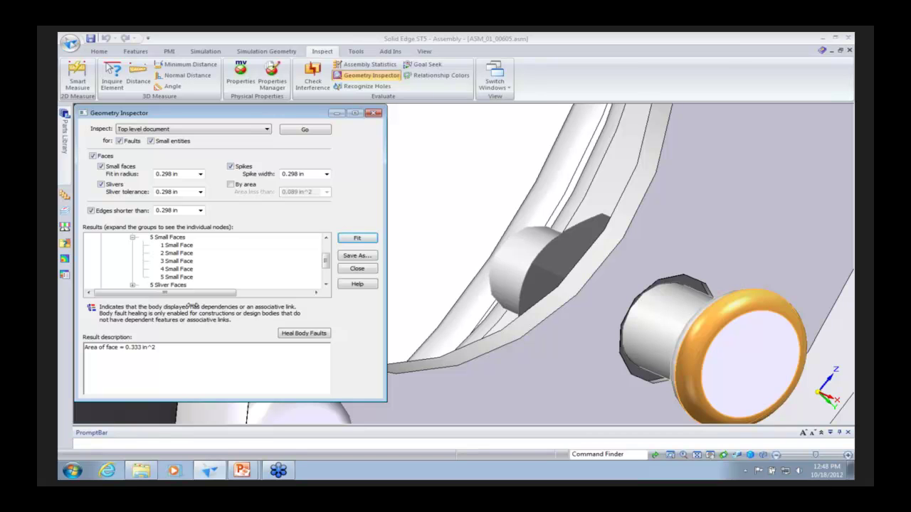
click(374, 114)
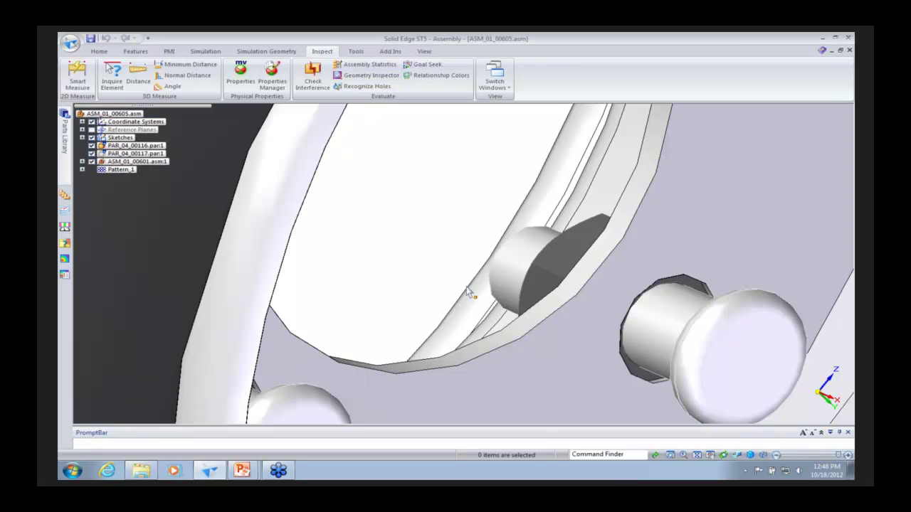
middle_drag(628, 307, 521, 206)
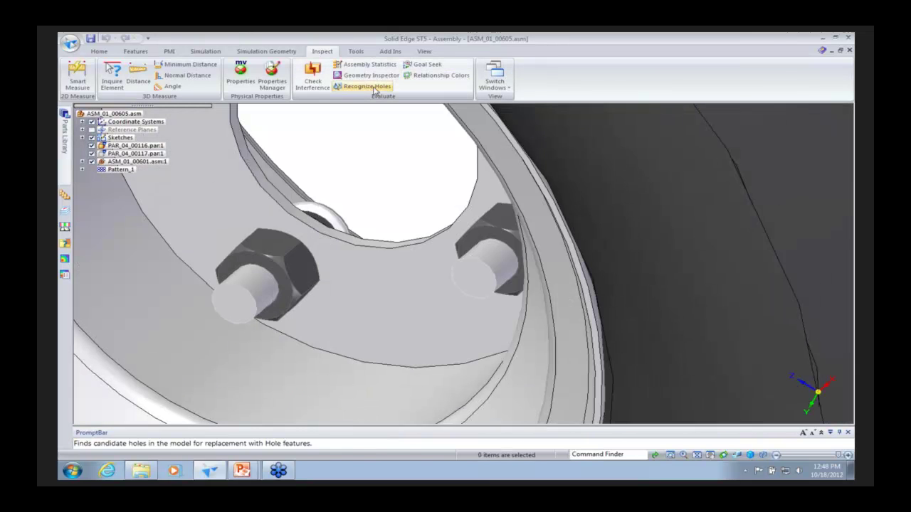
Open YFZ450.igs from the Desktop using the iso part.par template
click(495, 77)
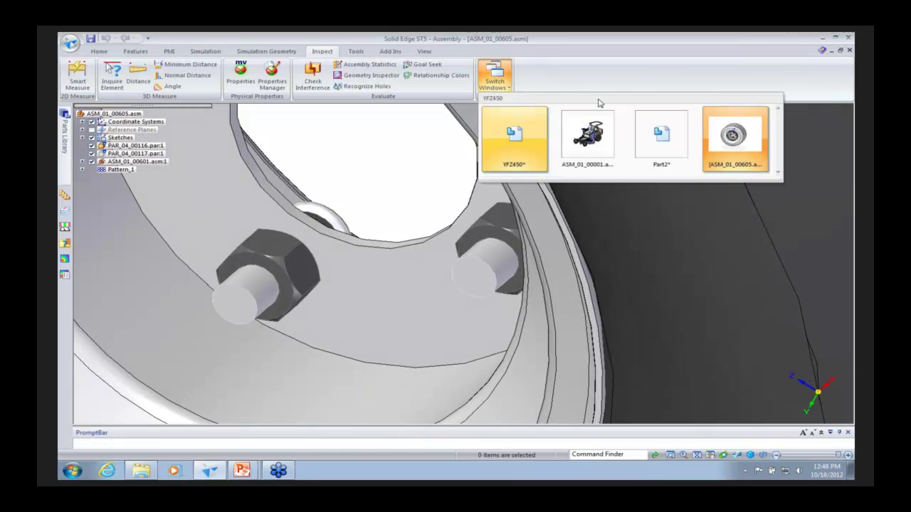
click(69, 44)
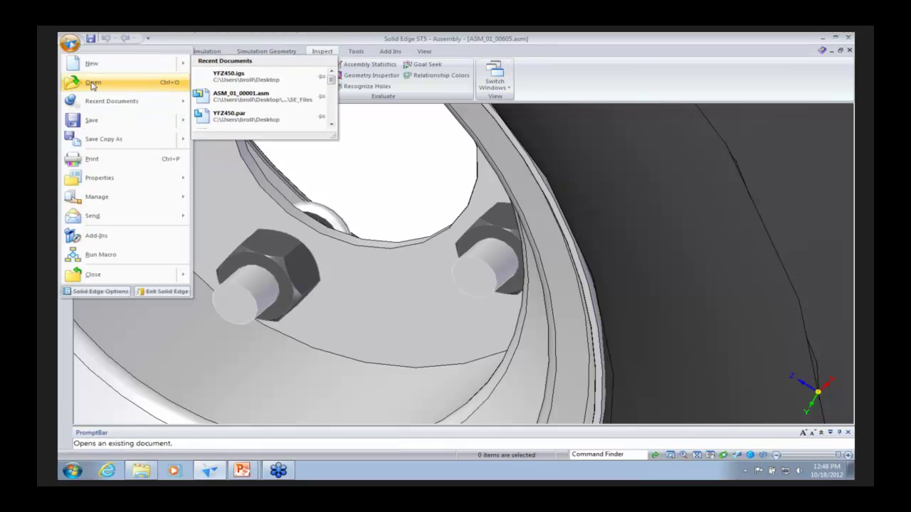
click(93, 83)
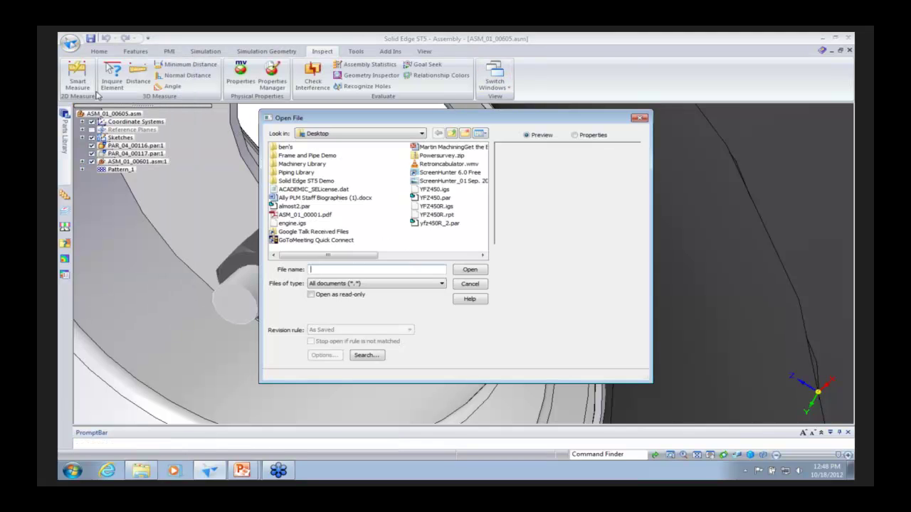
click(444, 190)
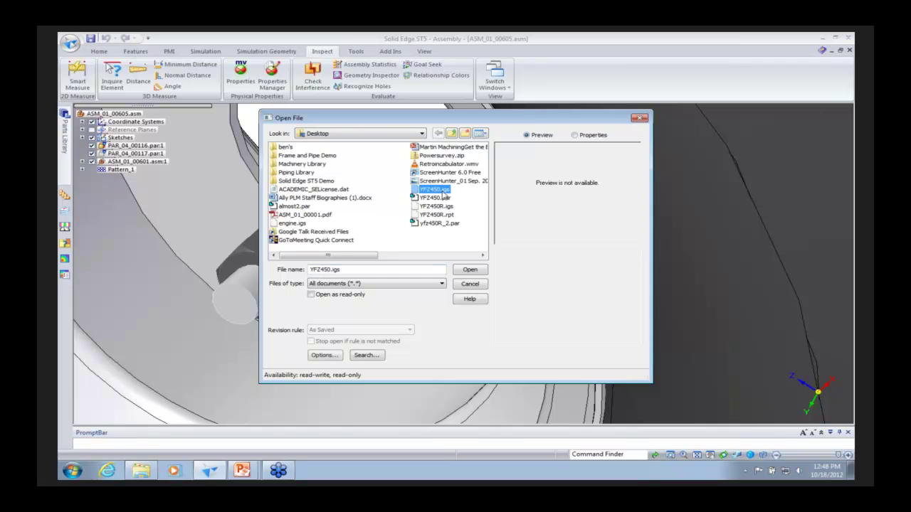
click(470, 271)
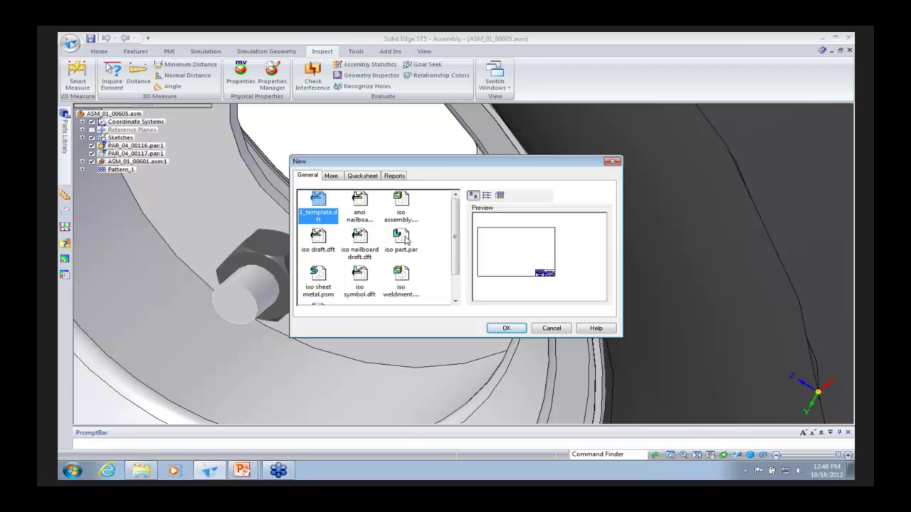
click(403, 239)
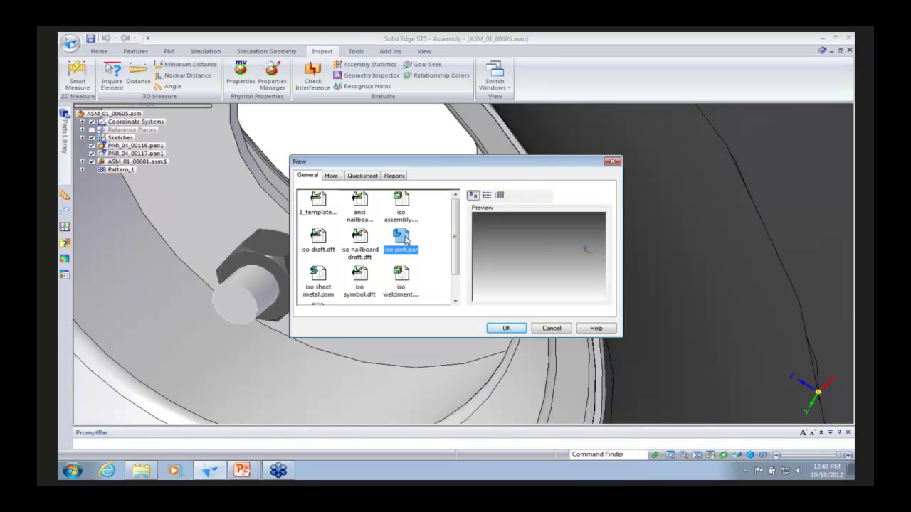
click(508, 328)
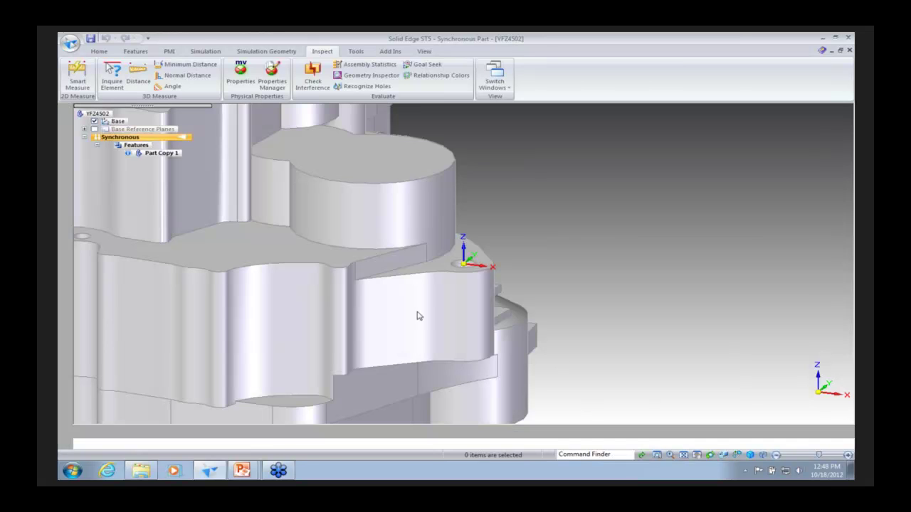
Run Recognize Holes on the imported engine body
middle_drag(398, 305, 374, 279)
middle_drag(430, 280, 462, 356)
middle_drag(308, 357, 264, 352)
middle_drag(477, 397, 439, 346)
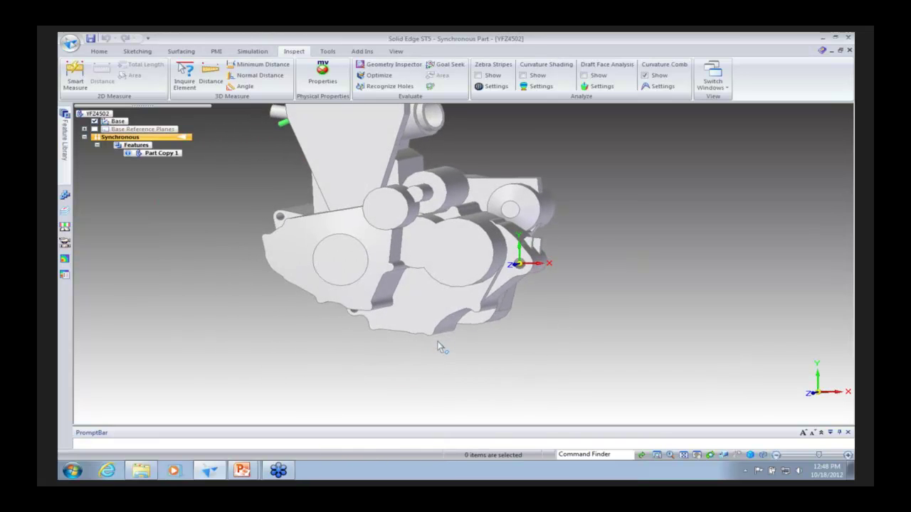
scroll(438, 342, up, 3)
middle_drag(452, 227, 466, 227)
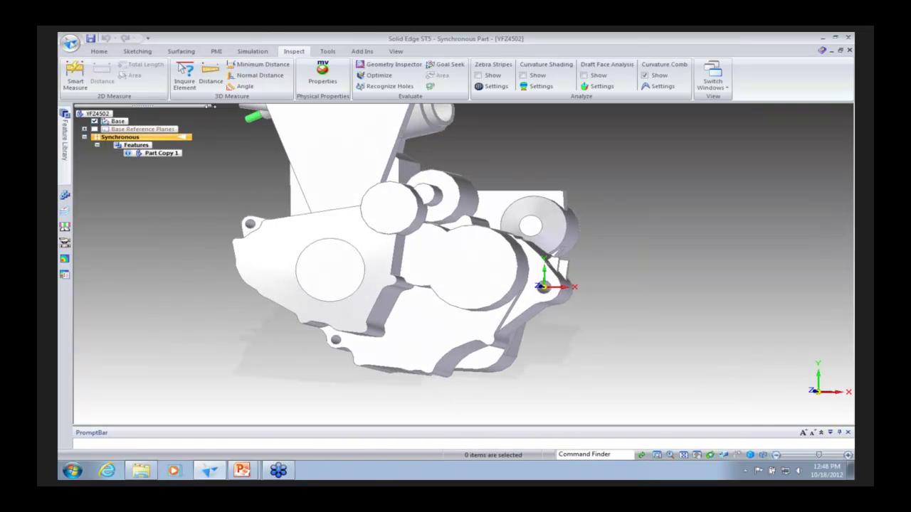
click(389, 85)
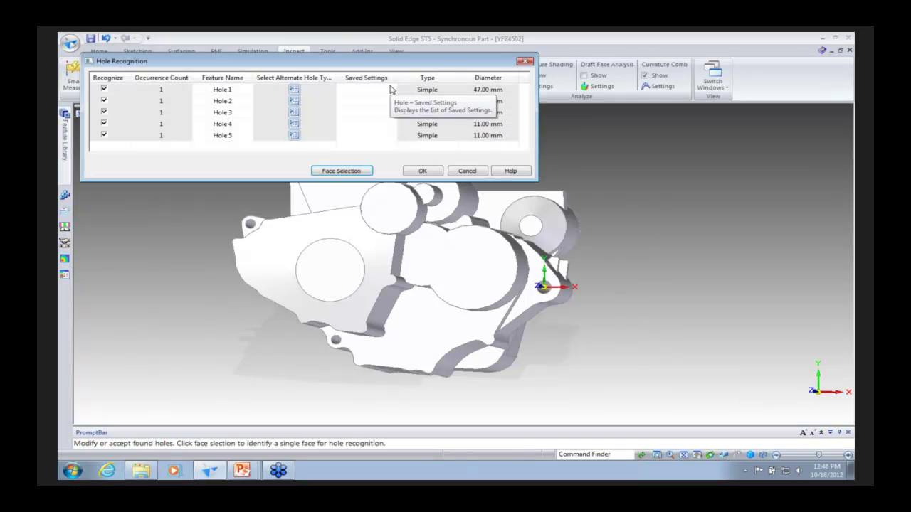
Review the hole options of the 47 mm hole, exclude it from recognition, and accept the remaining holes as features
middle_drag(487, 335, 349, 313)
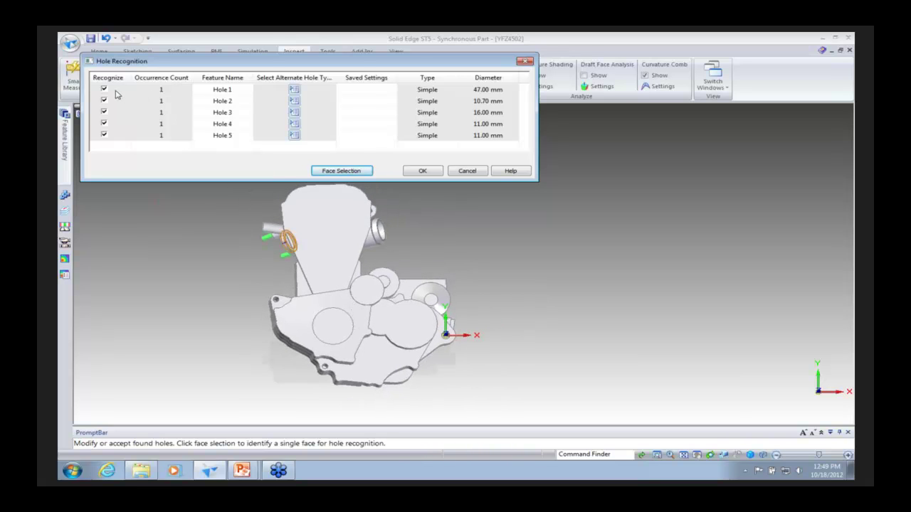
click(161, 90)
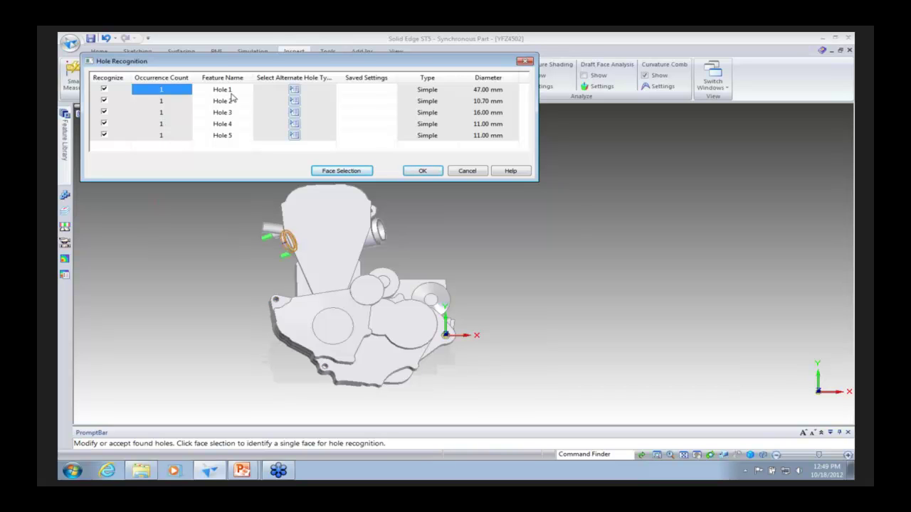
click(294, 89)
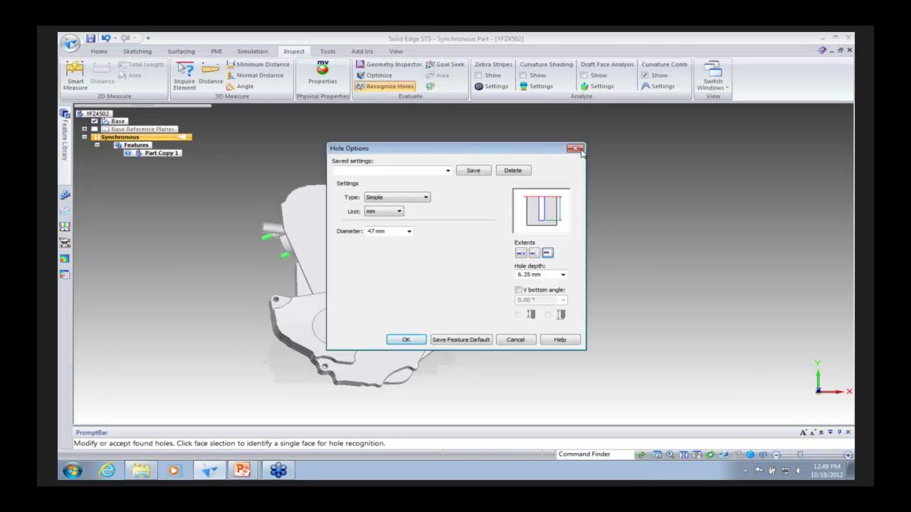
click(575, 148)
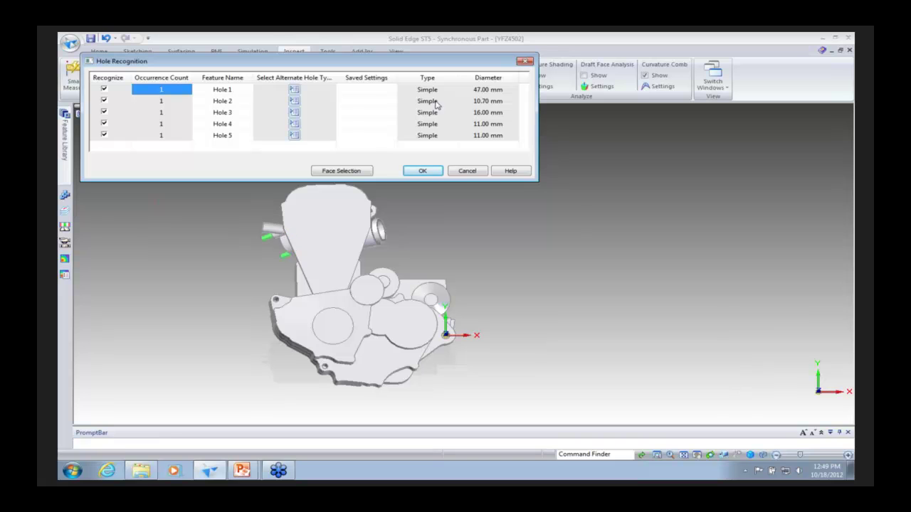
click(104, 90)
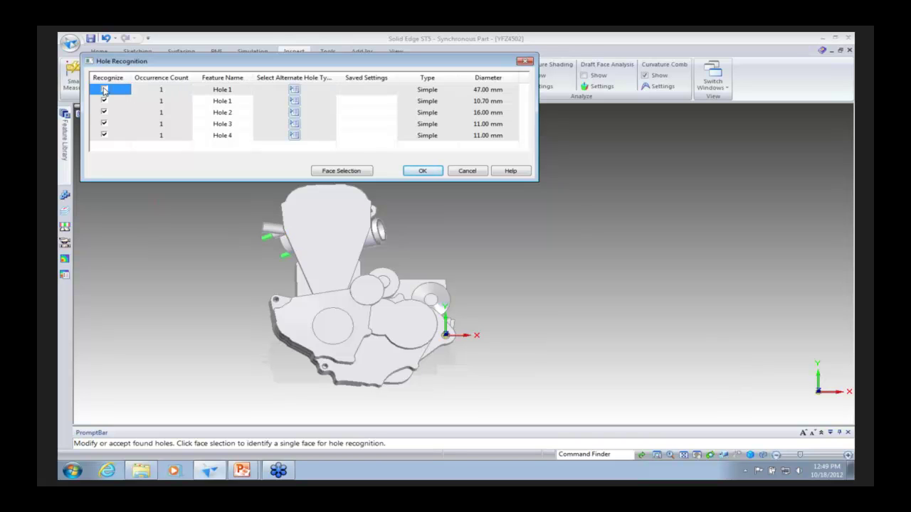
click(423, 173)
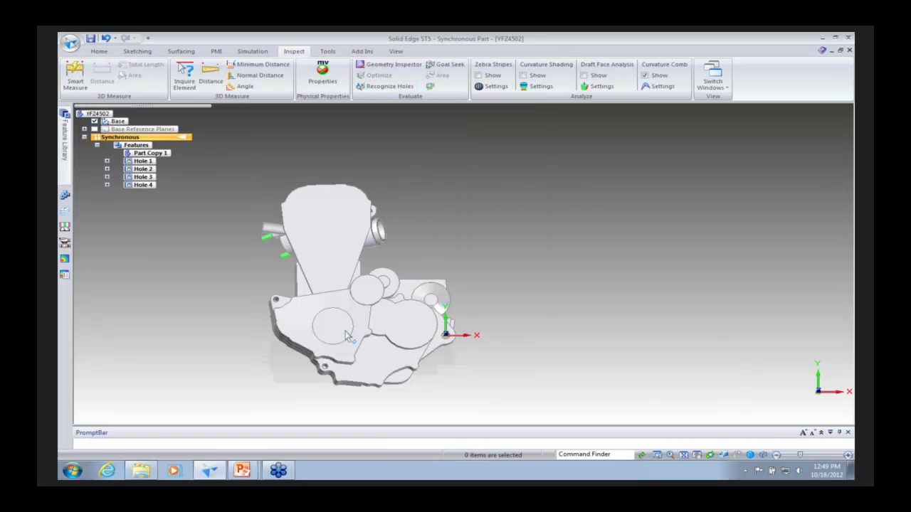
Select the recognized Hole 1, Hole 2 and Hole 4 in turn to locate them on the engine body
middle_drag(314, 335, 381, 358)
scroll(285, 285, up, 3)
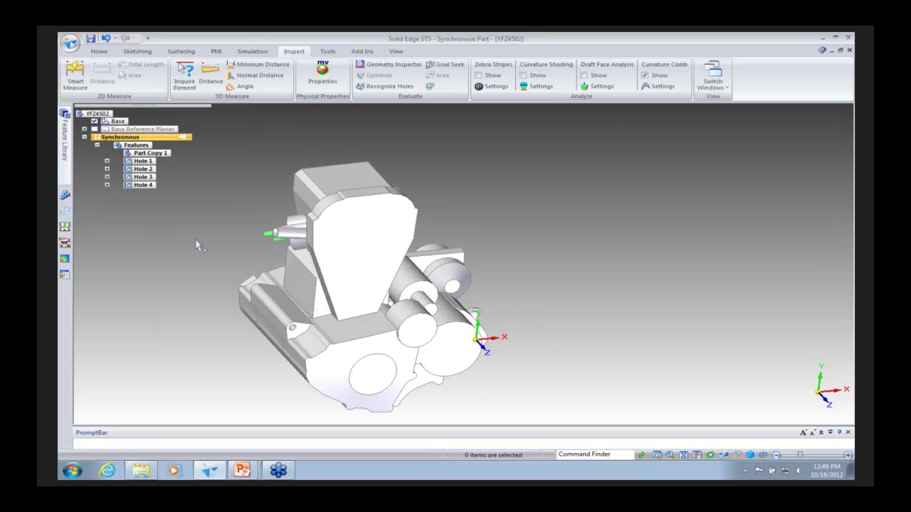
click(143, 161)
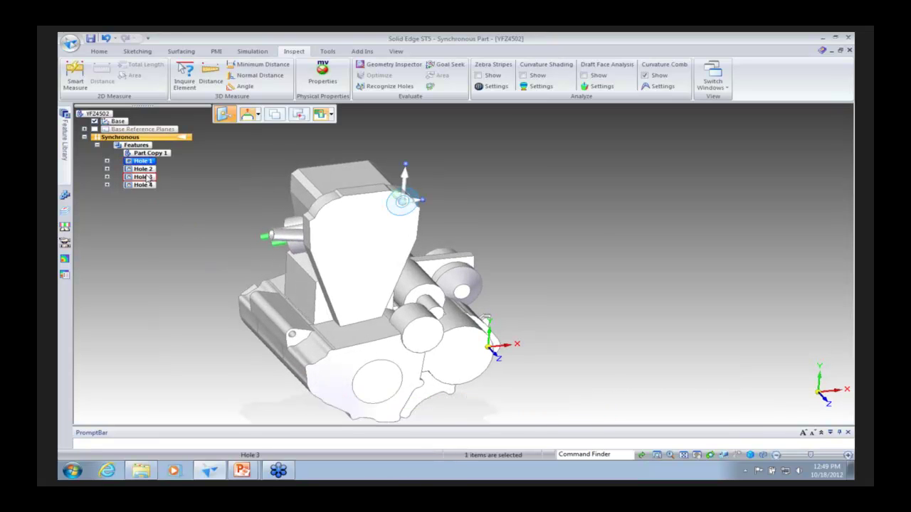
click(143, 169)
click(149, 186)
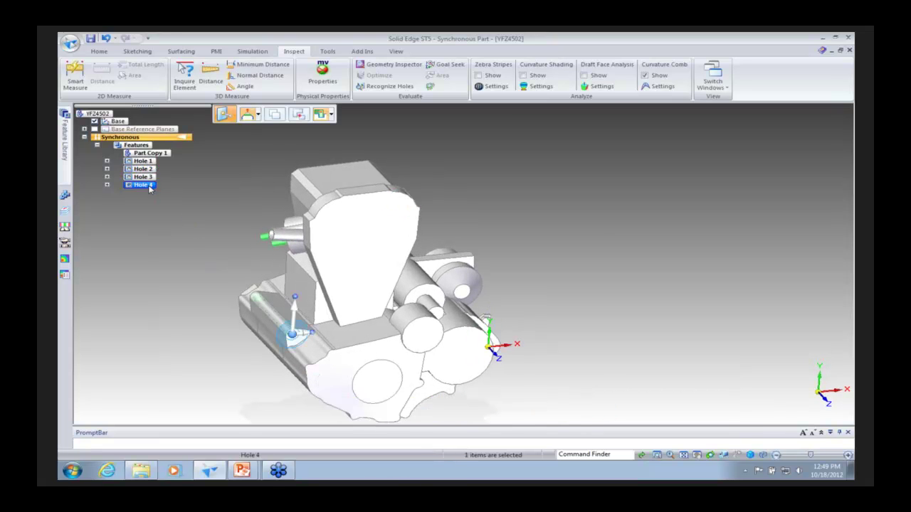
Set the diameter of Hole 4 on the engine's crankcase to 10 mm and clear the selection
scroll(292, 353, up, 3)
scroll(292, 352, up, 2)
click(107, 185)
click(149, 192)
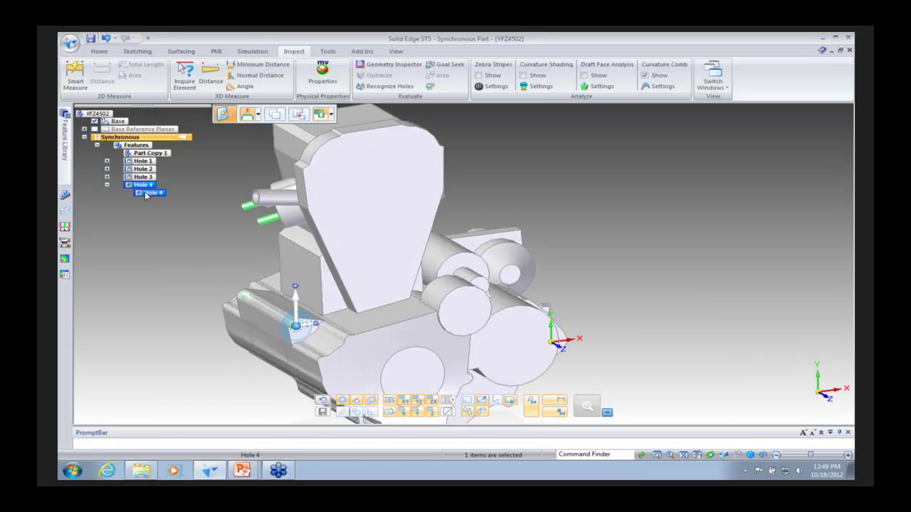
click(381, 293)
text(10)
key(Return)
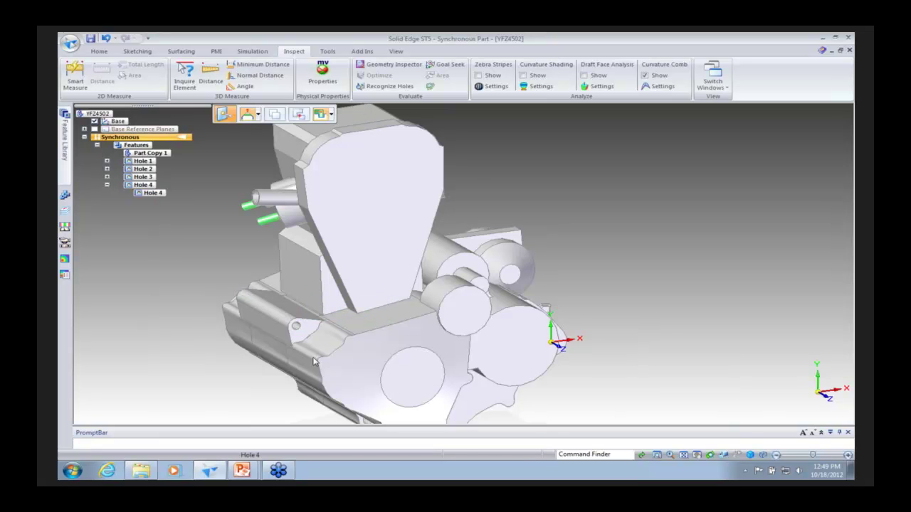
click(206, 338)
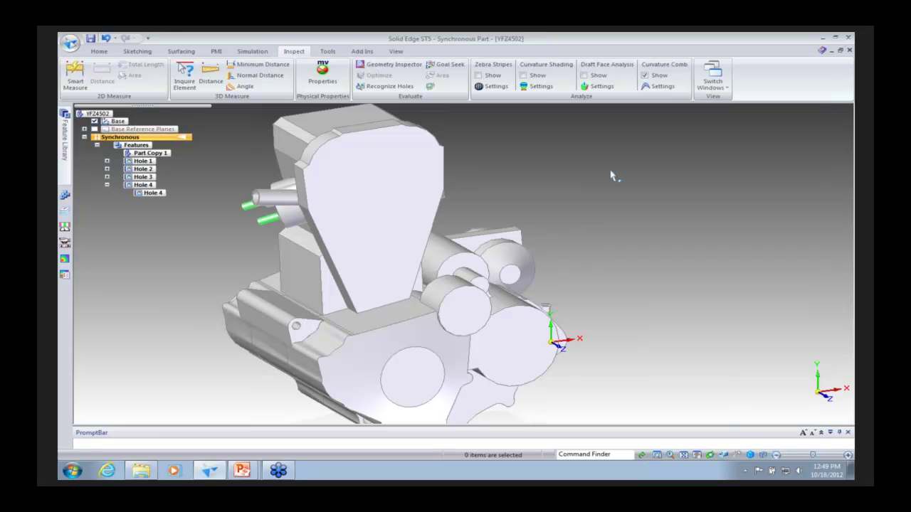
click(713, 84)
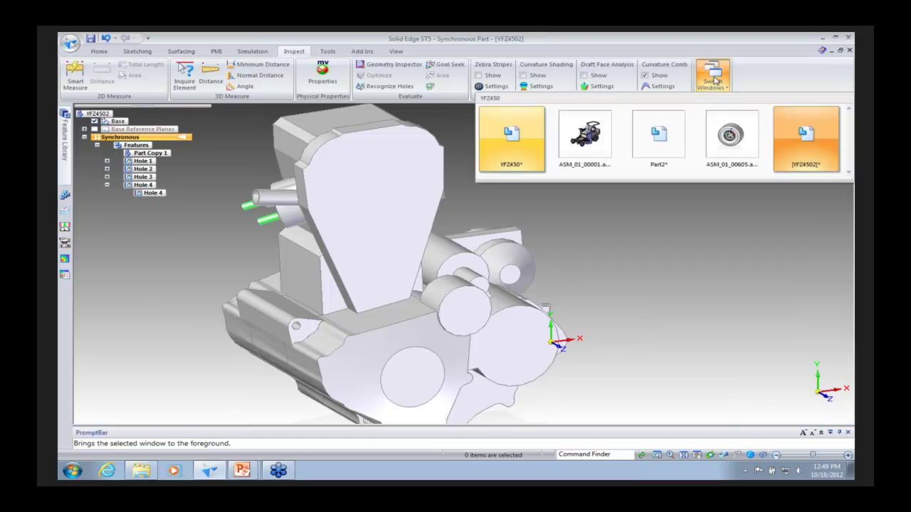
click(767, 74)
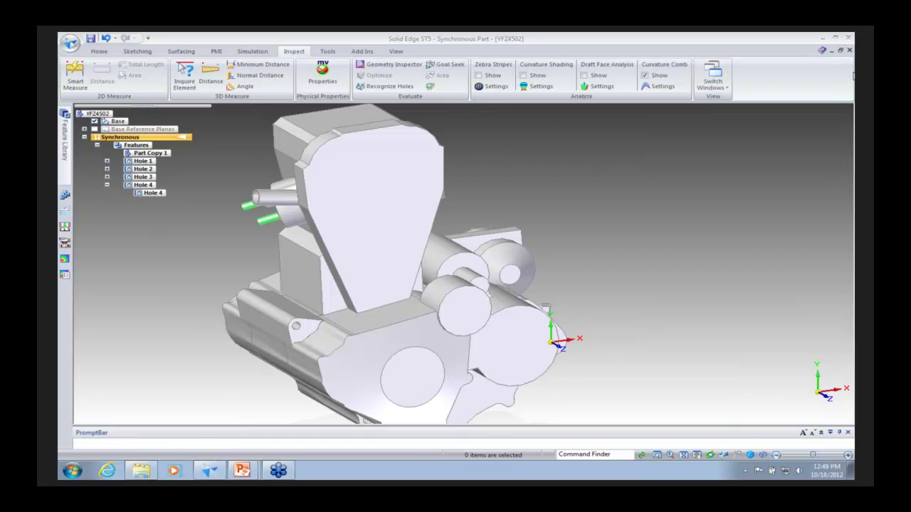
Close the YFZ4502 engine part without saving its changes and switch to the open Part2 window
click(849, 50)
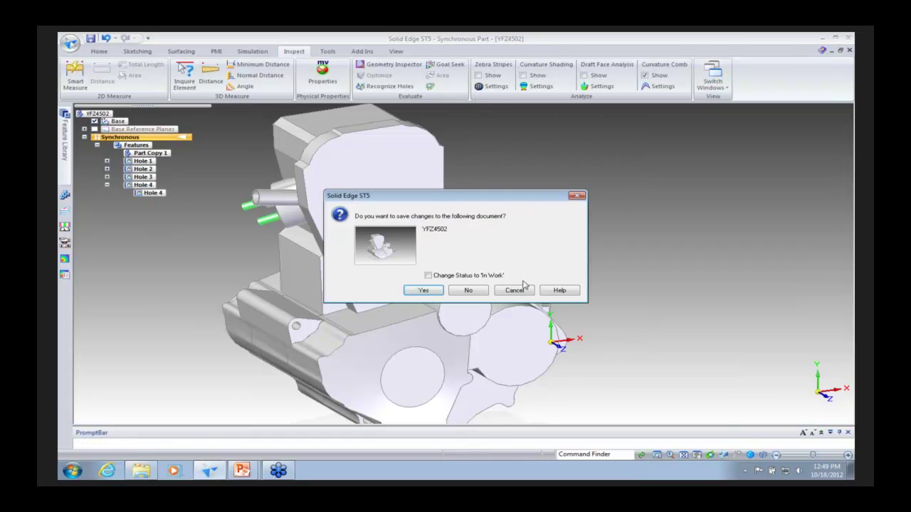
click(469, 296)
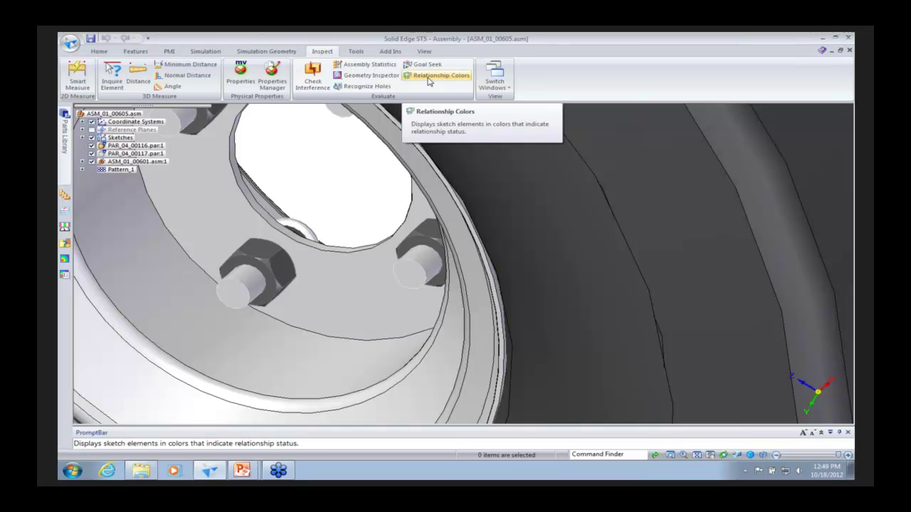
click(509, 87)
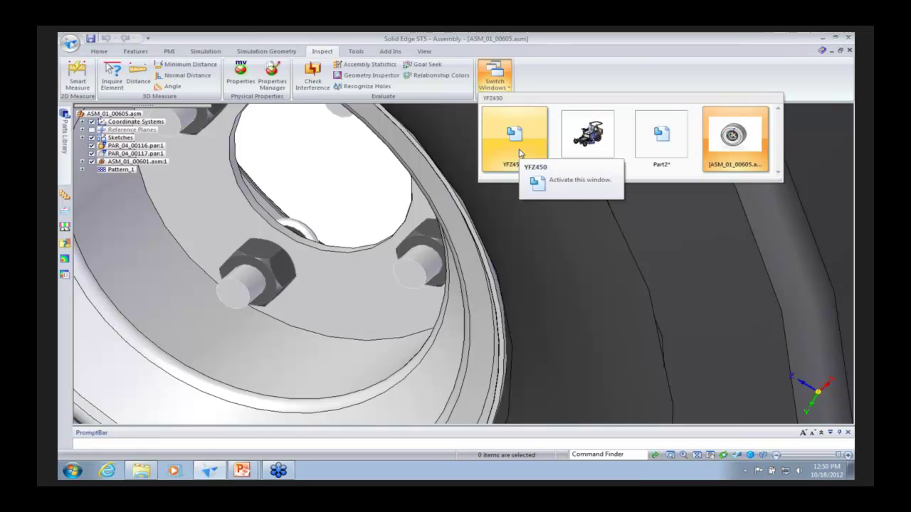
click(647, 148)
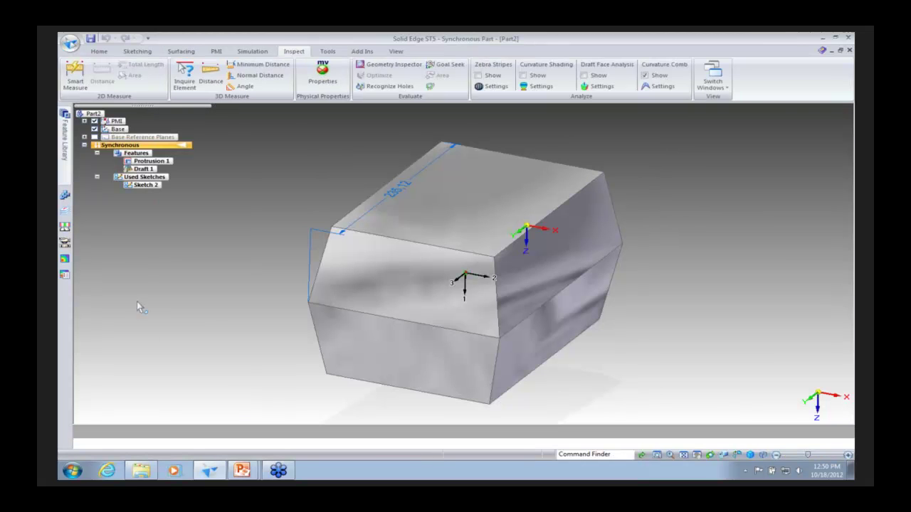
Examine the block's physical properties, covering both the global values and the principal axes and moments of inertia
middle_drag(325, 321, 466, 308)
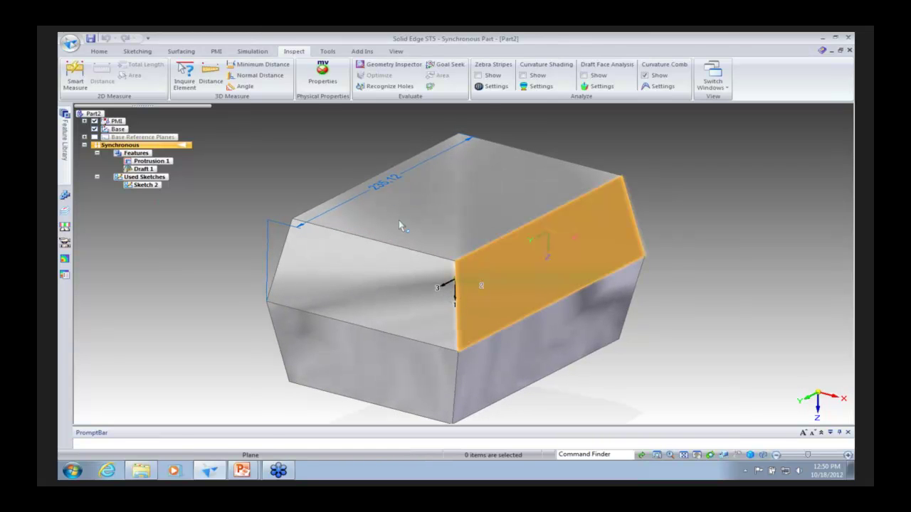
click(323, 76)
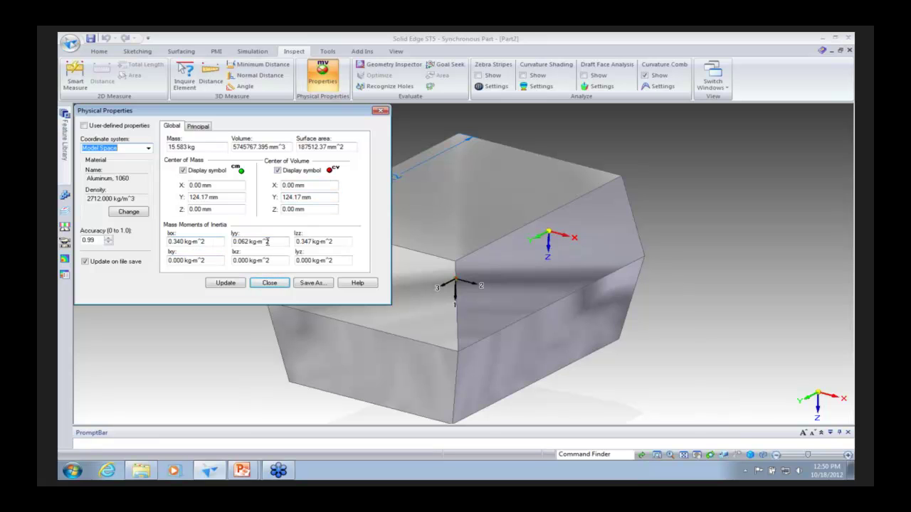
click(198, 127)
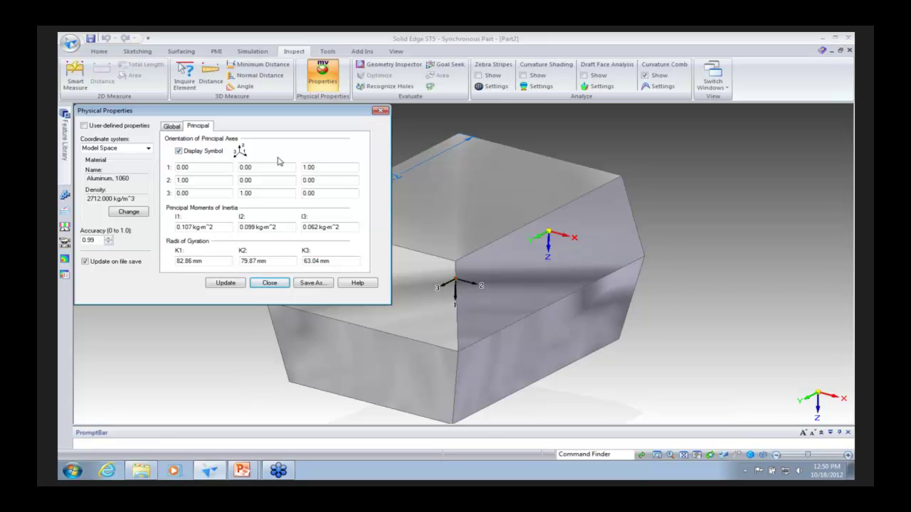
click(172, 130)
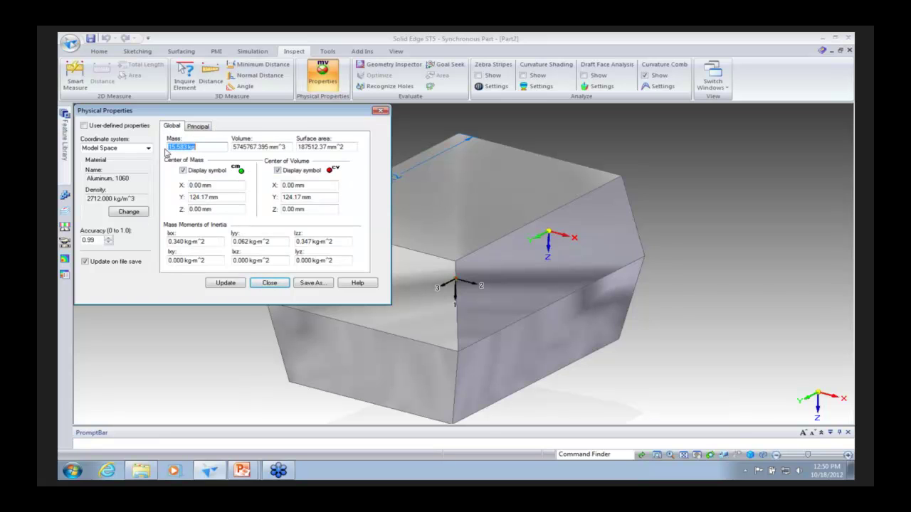
Change the block's material to Lead, update its physical properties and close the properties window
click(129, 212)
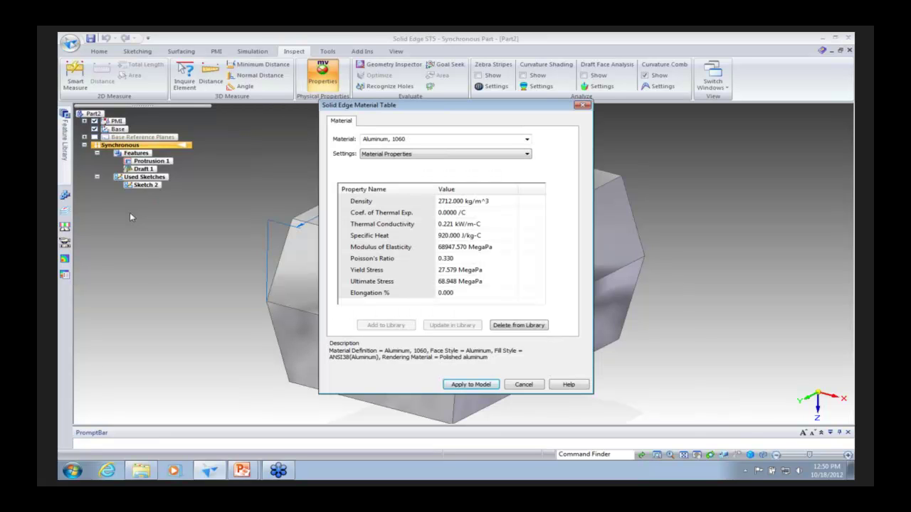
click(528, 139)
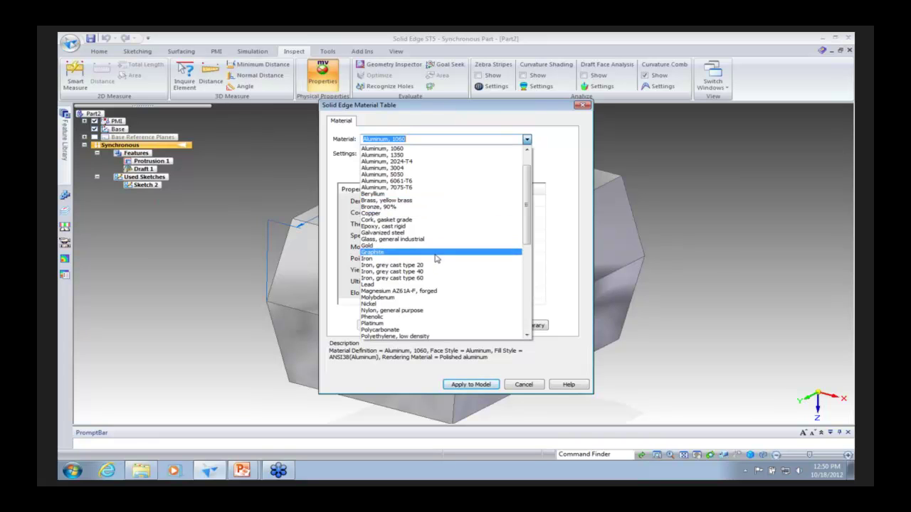
click(439, 284)
click(470, 385)
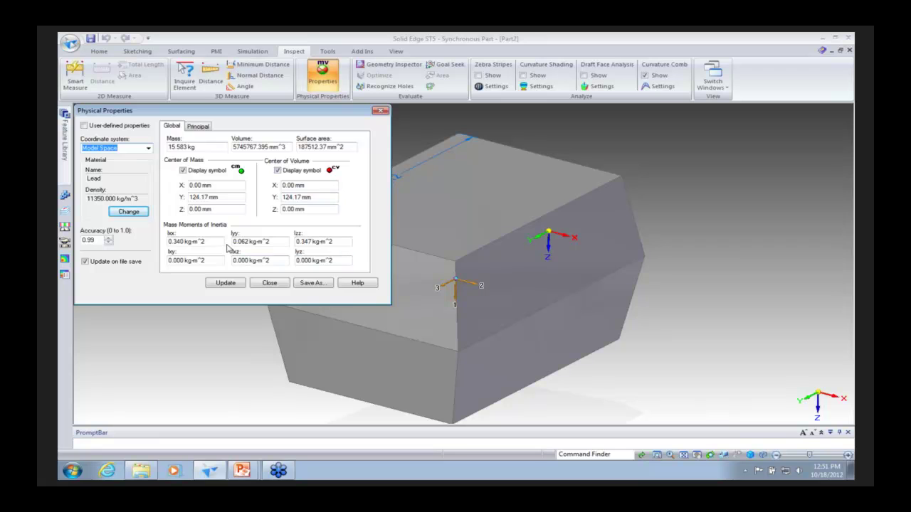
click(222, 283)
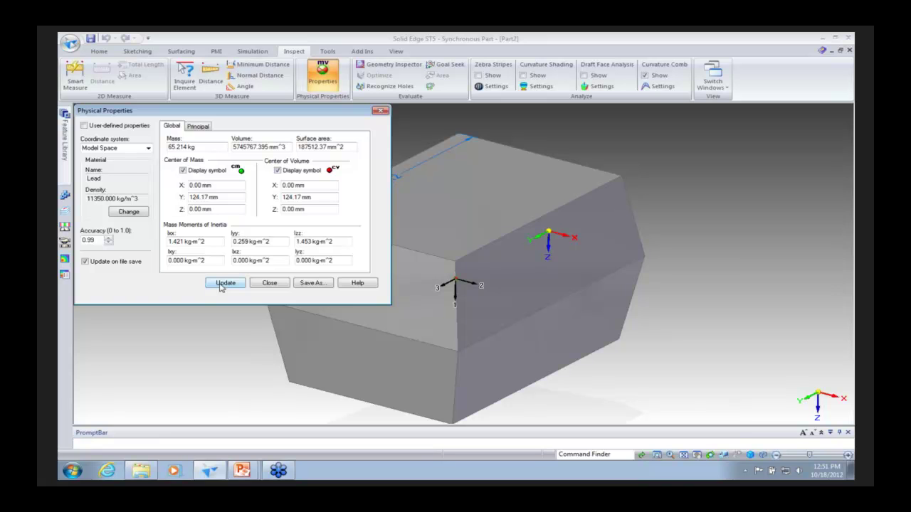
click(381, 110)
Run Draft Face Analysis on the block with its upper face as reference and the normal pointing upward, and turn the analysis display off
middle_drag(523, 206, 470, 205)
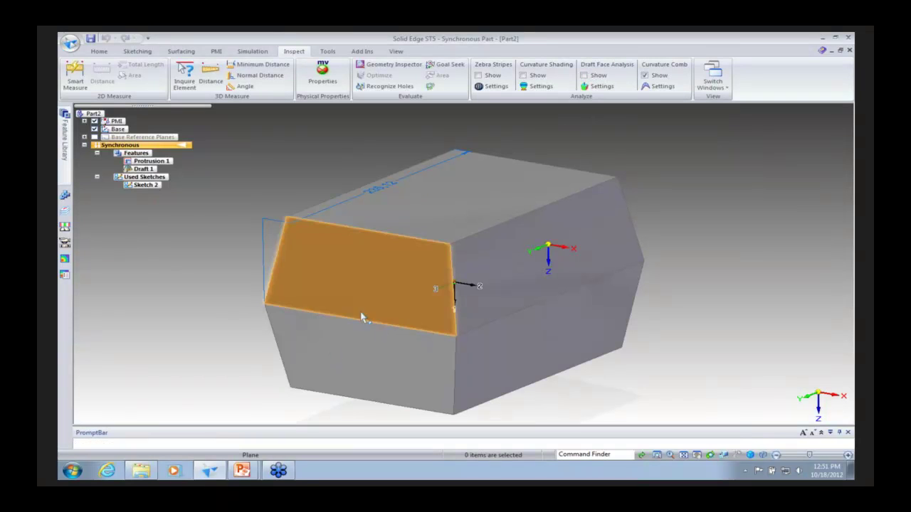
click(597, 74)
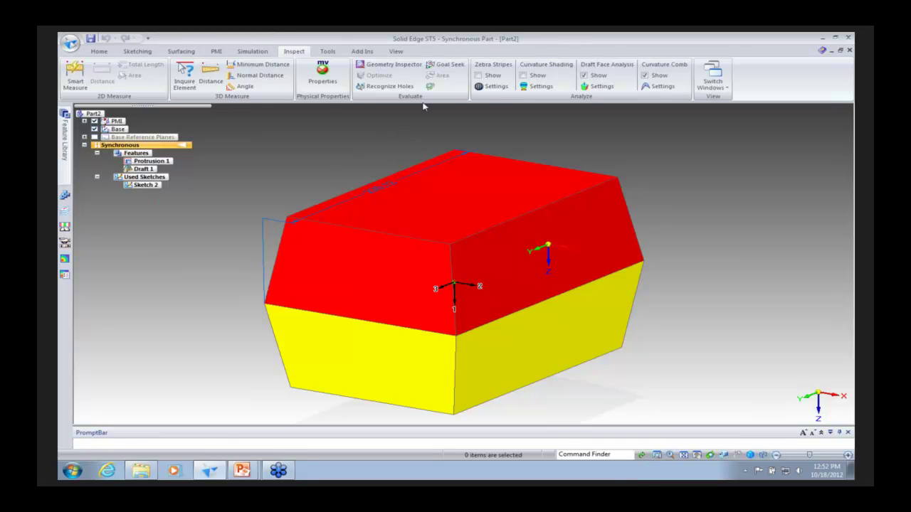
click(600, 86)
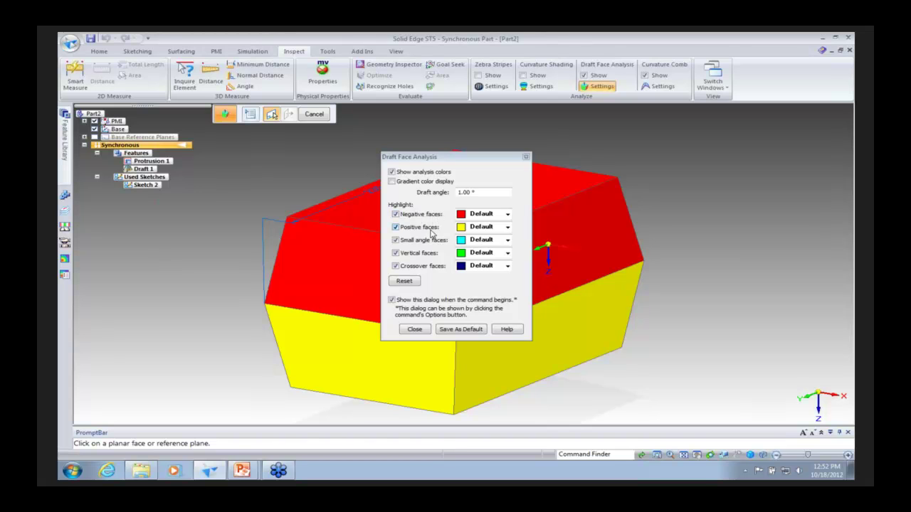
click(414, 329)
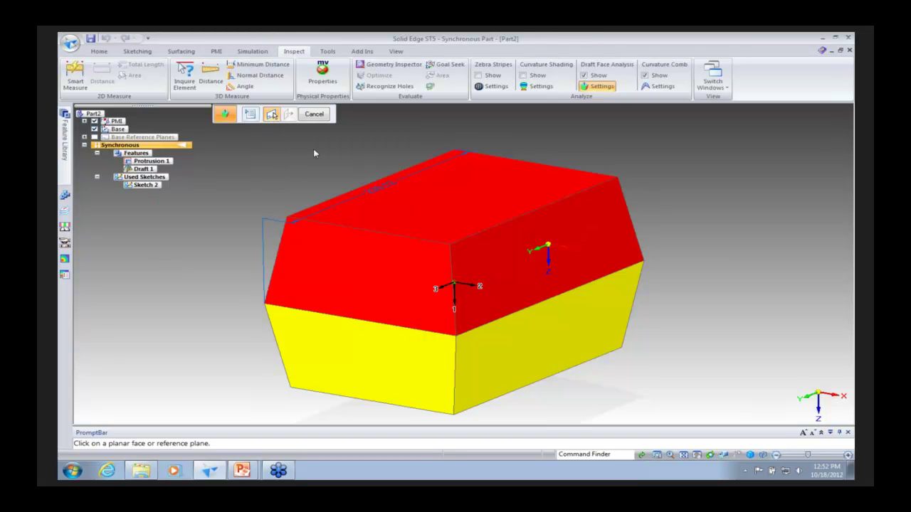
click(403, 227)
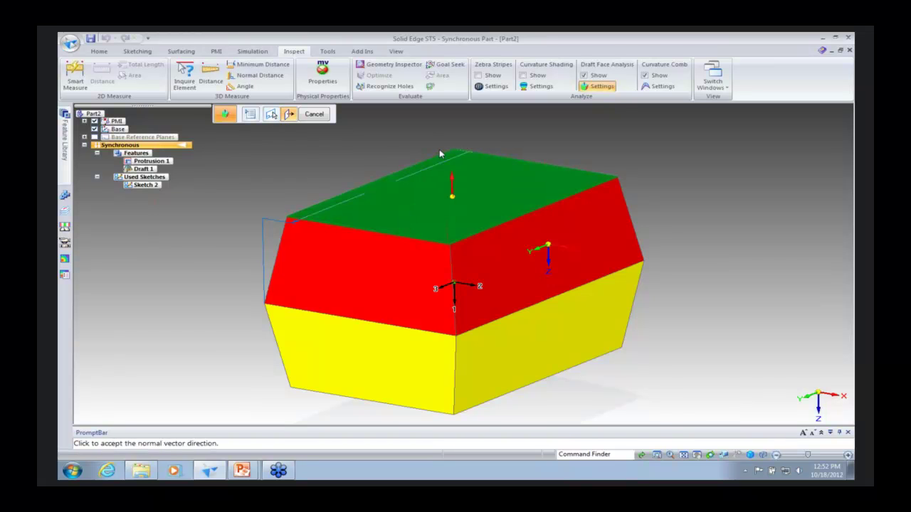
click(440, 154)
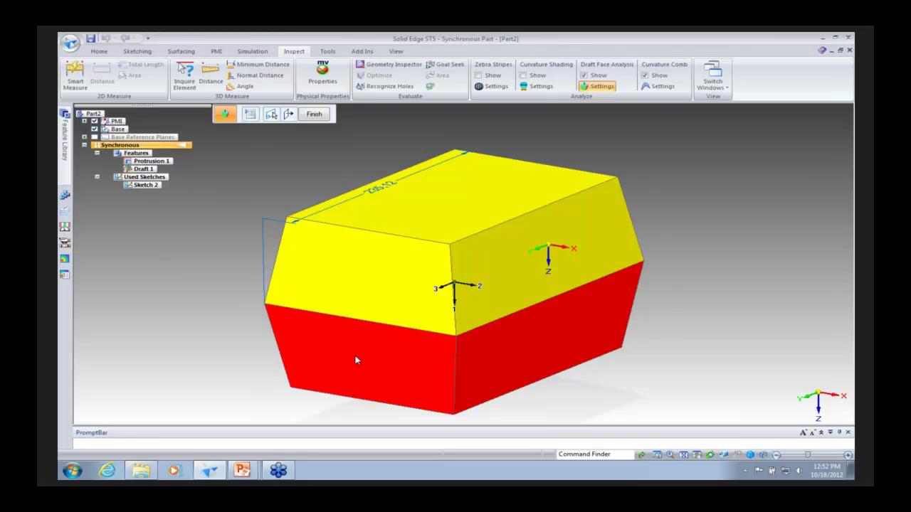
click(584, 75)
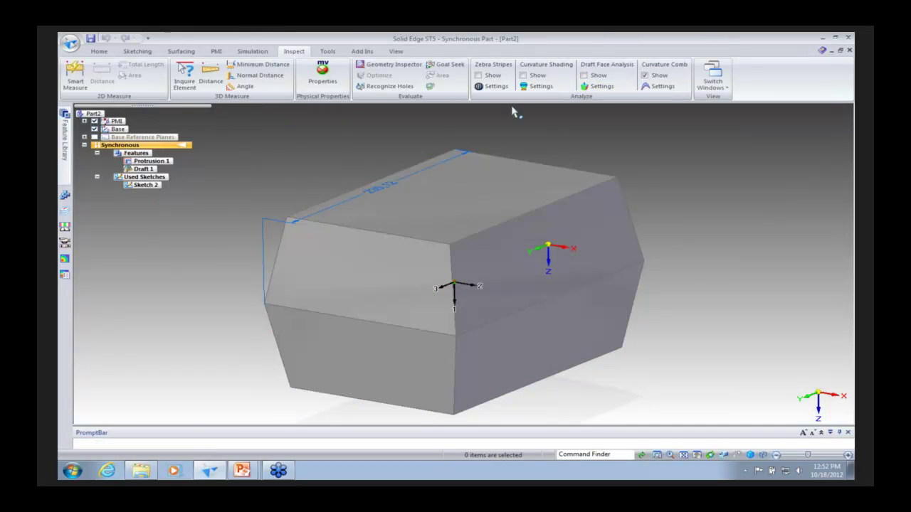
Lock sketching to the block's upper face, view it straight on, and draw an S-shaped freeform curve across most of its length
middle_drag(512, 112, 491, 178)
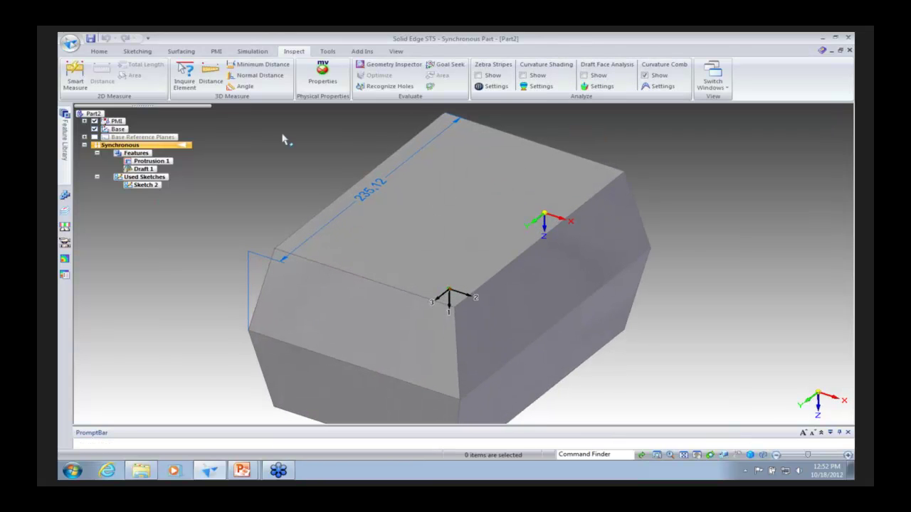
click(100, 52)
click(180, 64)
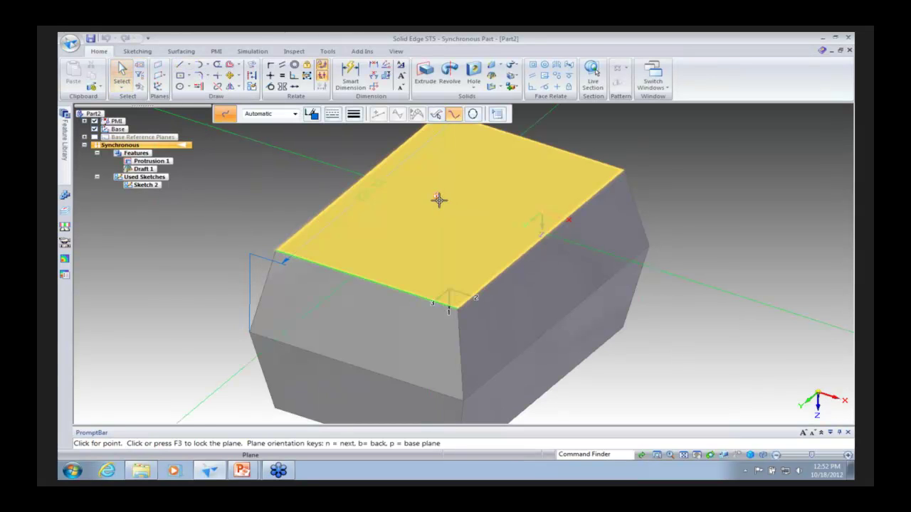
click(436, 195)
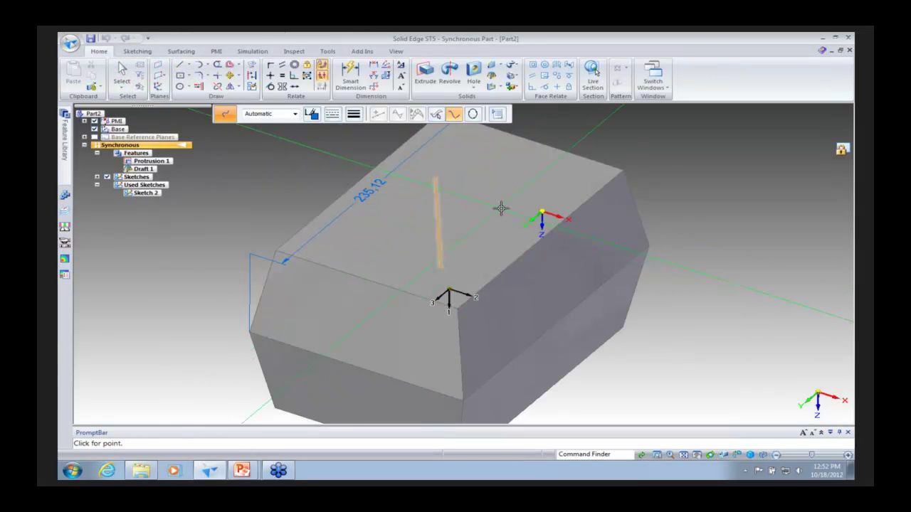
key(F3)
middle_drag(350, 230, 562, 301)
click(736, 456)
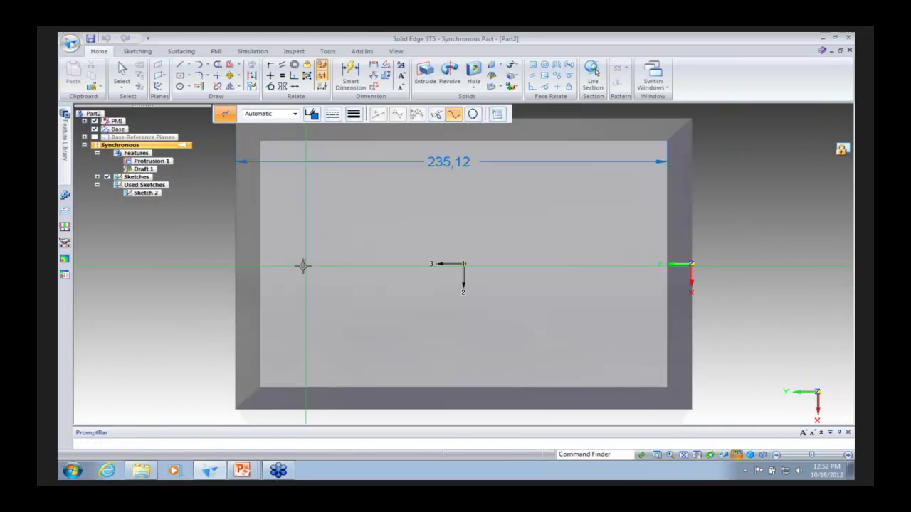
mouse_move(279, 287)
mouse_down()
mouse_move(346, 197)
mouse_move(370, 211)
mouse_move(456, 326)
mouse_move(463, 358)
mouse_up()
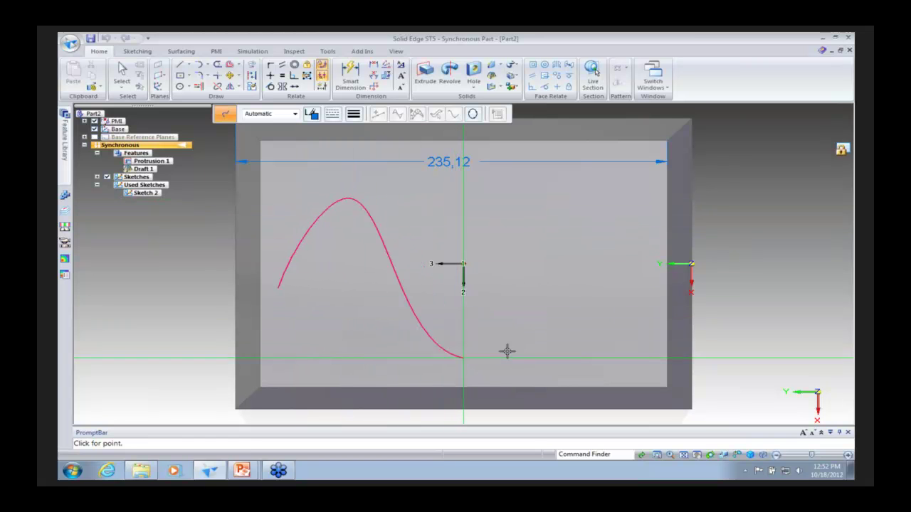
click(579, 201)
right_click(590, 206)
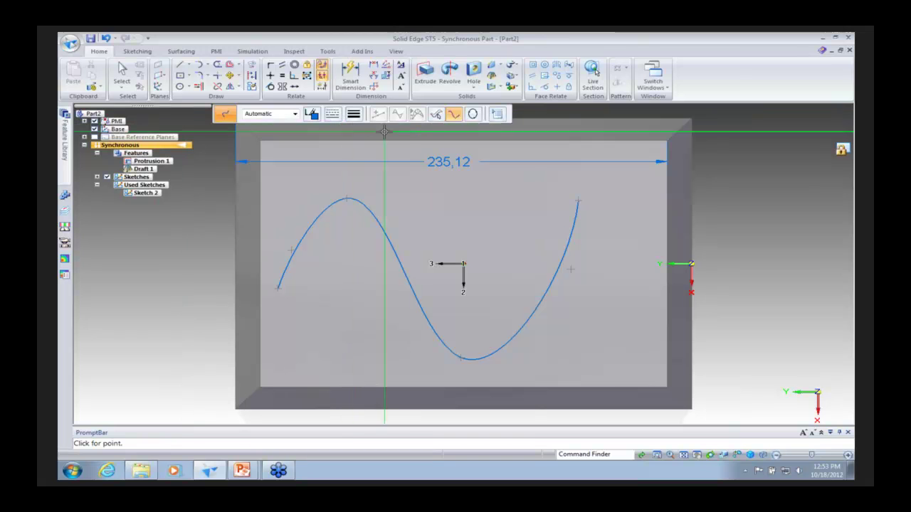
Exit the Curve command, select the S-shaped curve and show its curvature comb
click(299, 53)
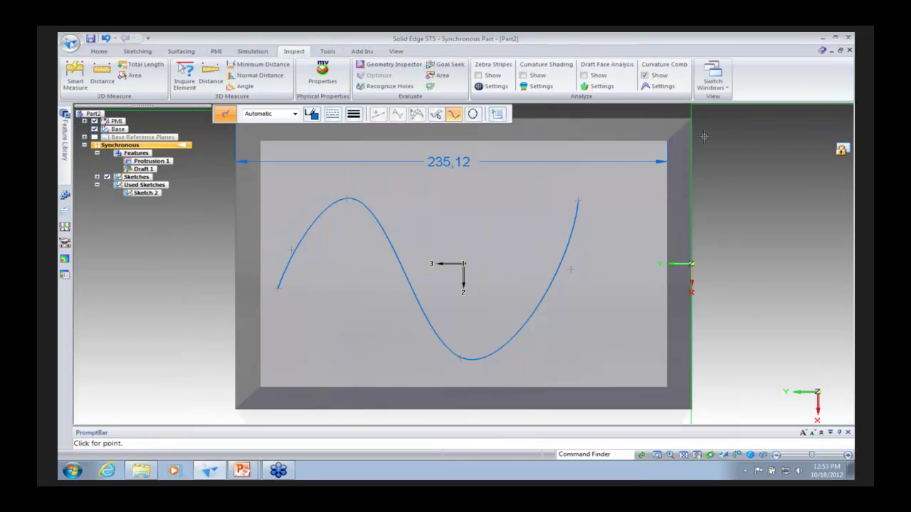
right_click(743, 176)
key(Escape)
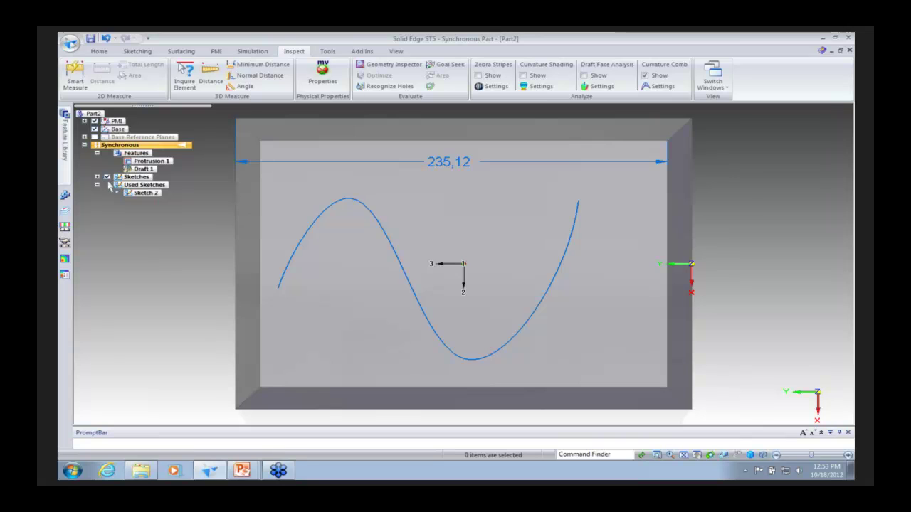
click(311, 232)
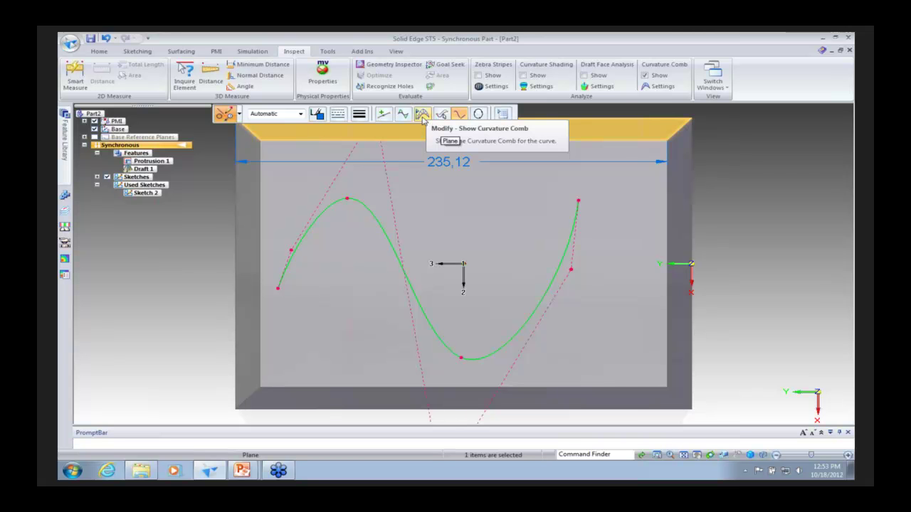
click(424, 121)
scroll(475, 375, down, 5)
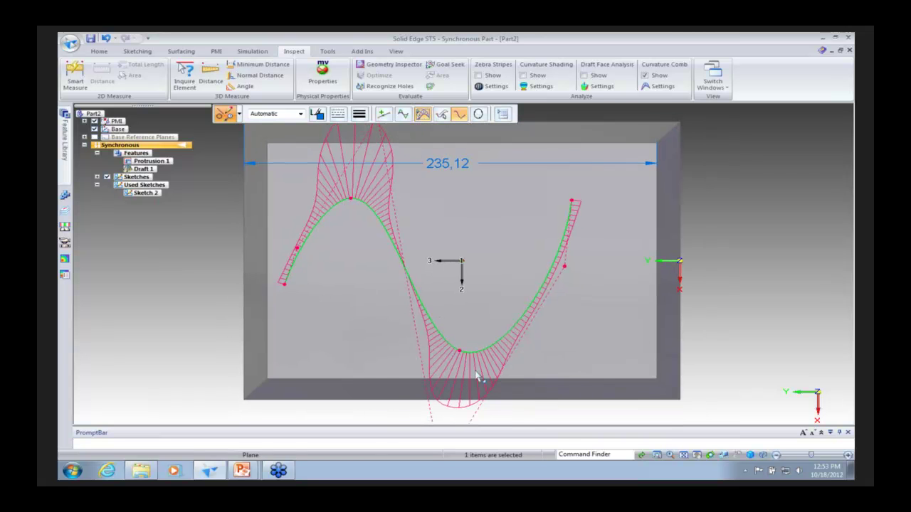
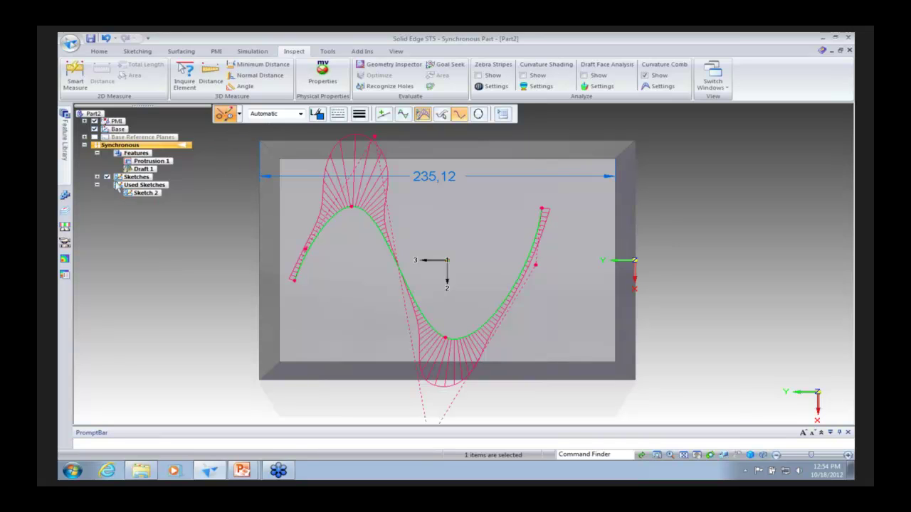
Hide the sketch containing the S-shaped curve and clear the selection
click(97, 177)
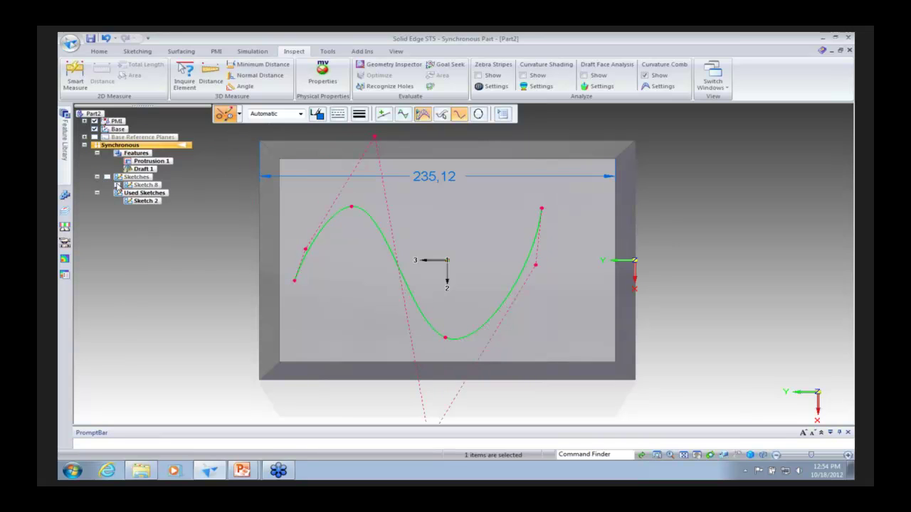
click(762, 168)
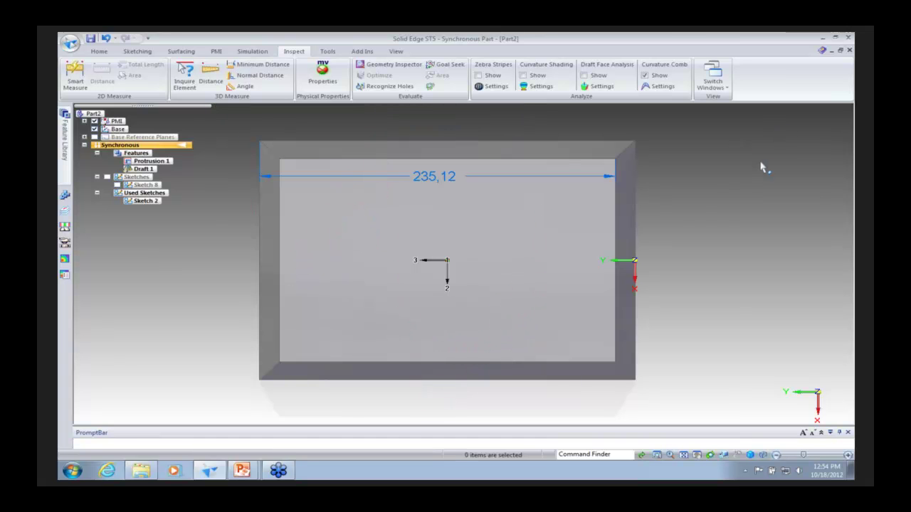
Draw a rectangle by center, about 56 by 53 mm, in the middle of the block's large upper face
middle_drag(628, 236, 474, 274)
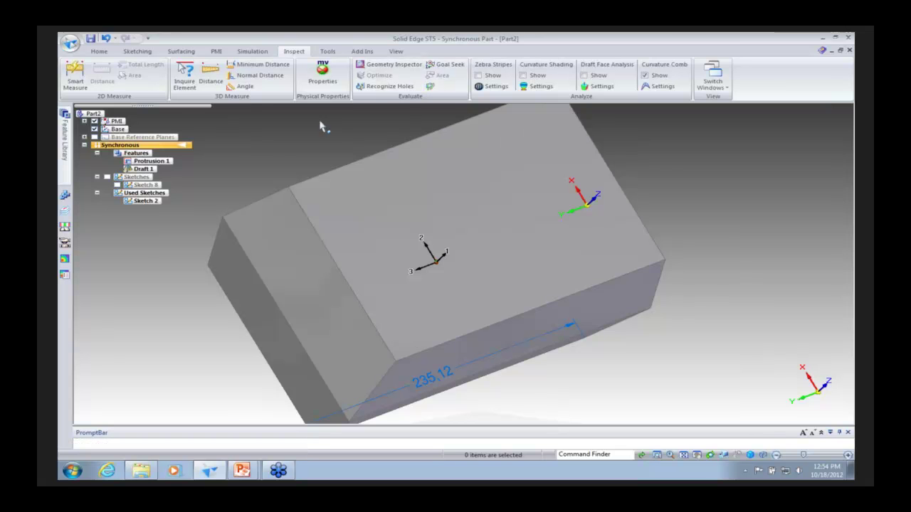
click(138, 52)
click(132, 75)
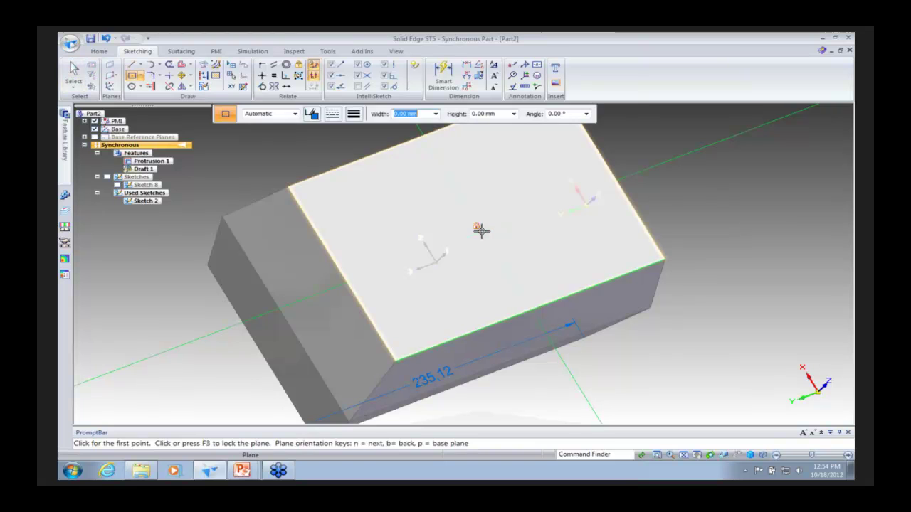
click(476, 236)
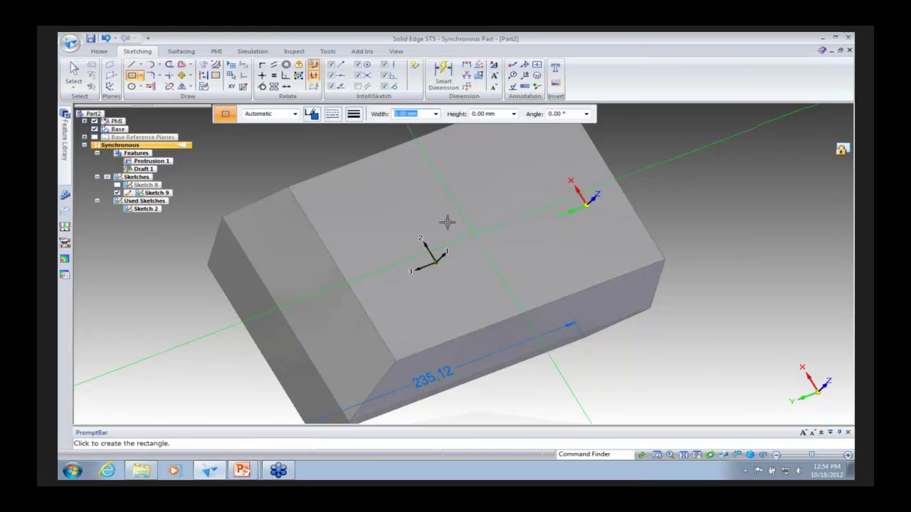
click(420, 215)
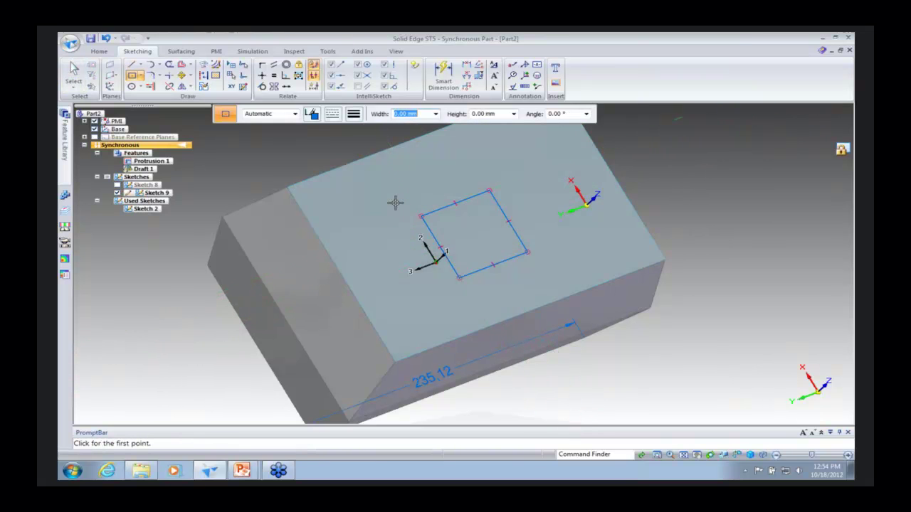
Dimension two adjacent sides of the rectangle, setting each to 50 mm, and exit Smart Dimension
click(443, 74)
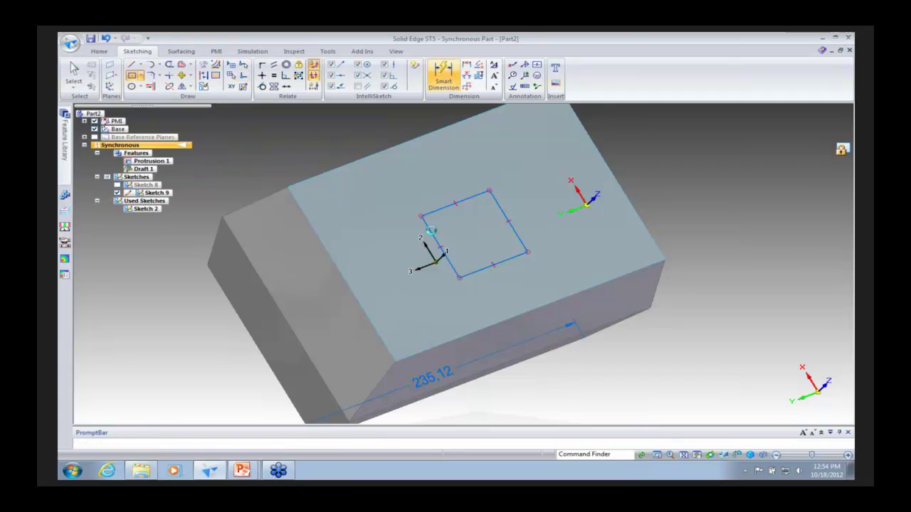
click(434, 240)
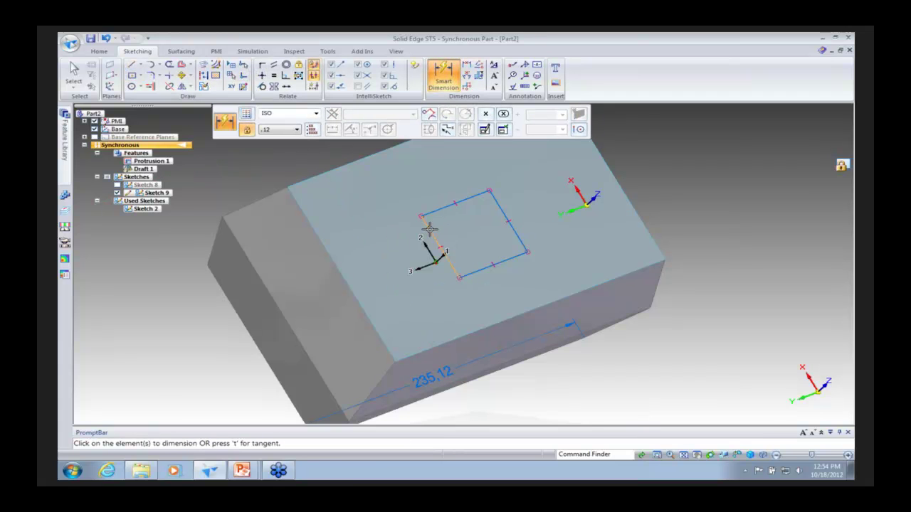
click(396, 237)
text(5)
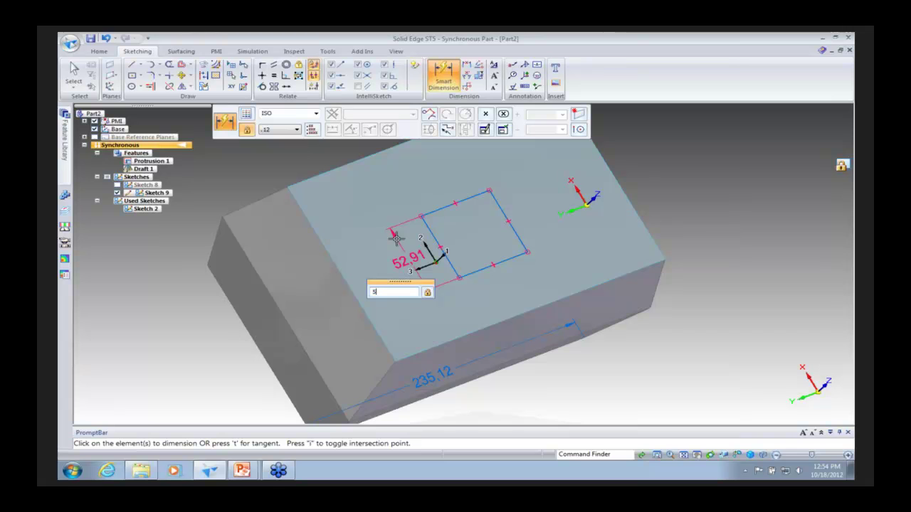
key(Return)
click(444, 206)
click(439, 195)
text(50)
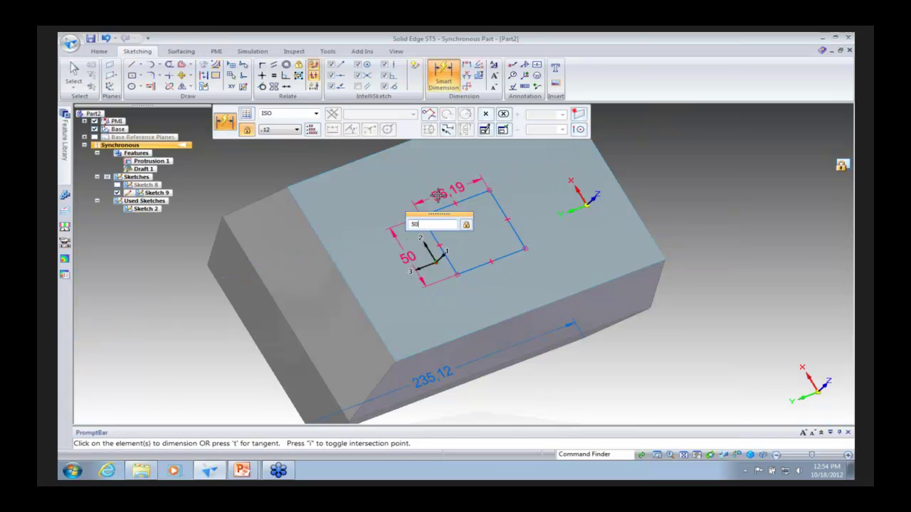
key(Return)
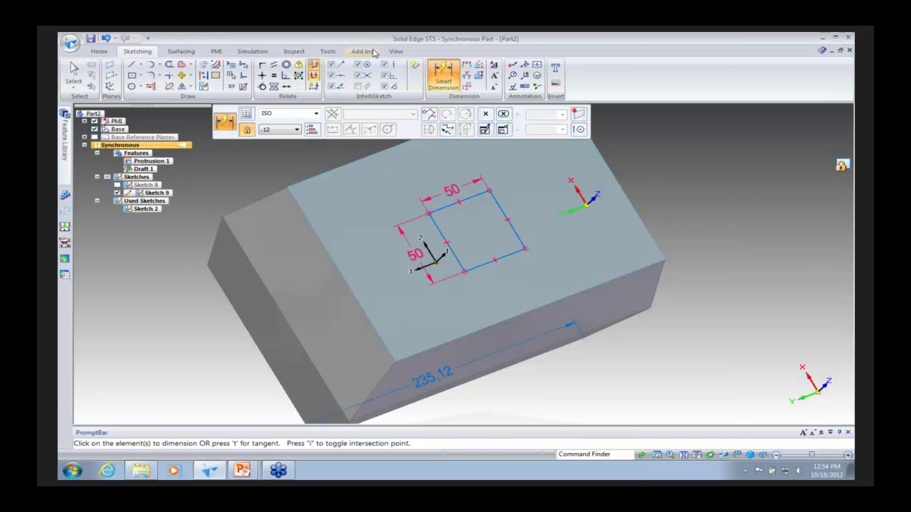
click(294, 52)
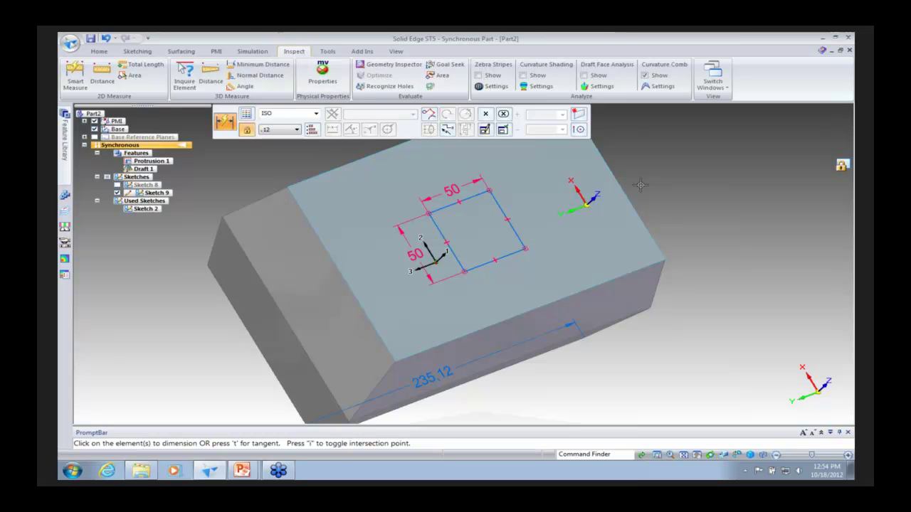
key(Escape)
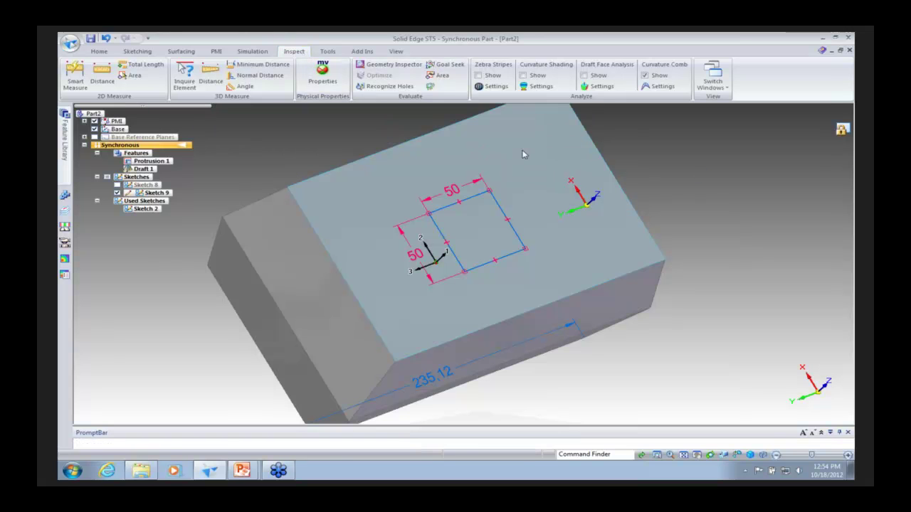
Create an area object inside the 50 mm square and accept it
click(438, 76)
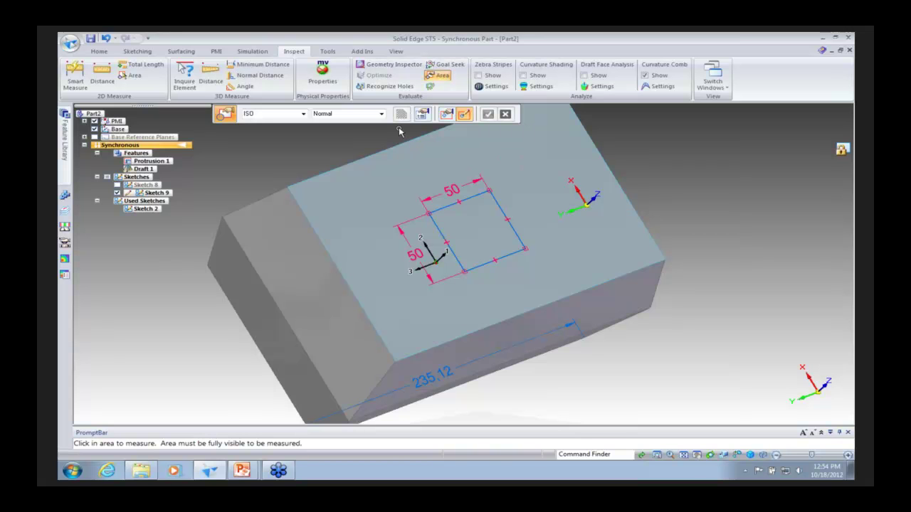
click(484, 250)
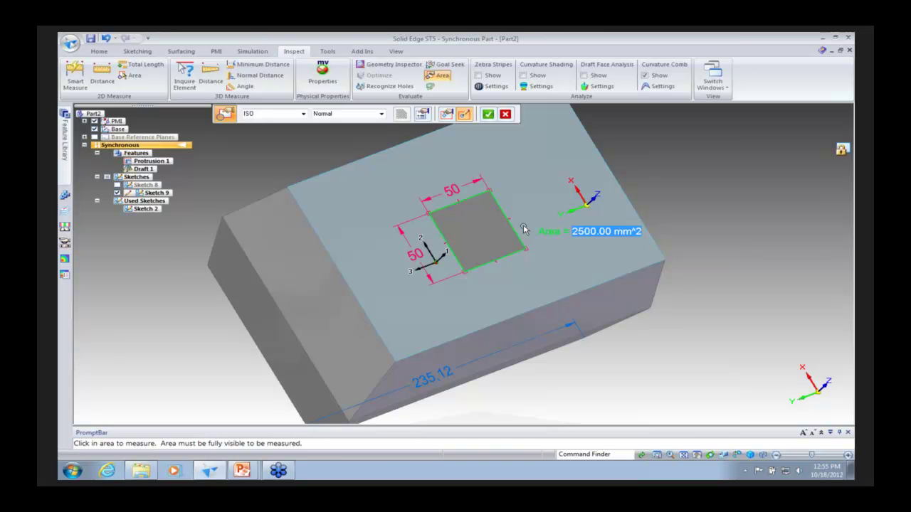
click(488, 115)
click(466, 221)
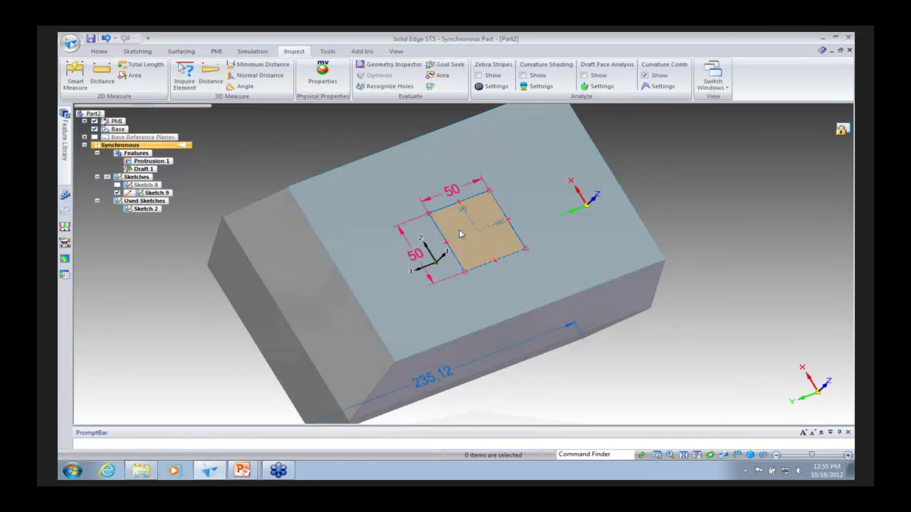
right_click(461, 234)
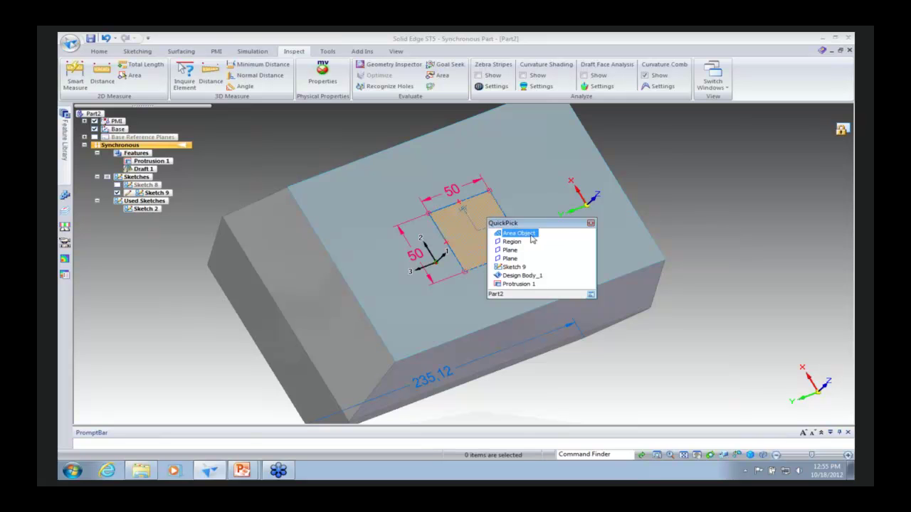
click(671, 205)
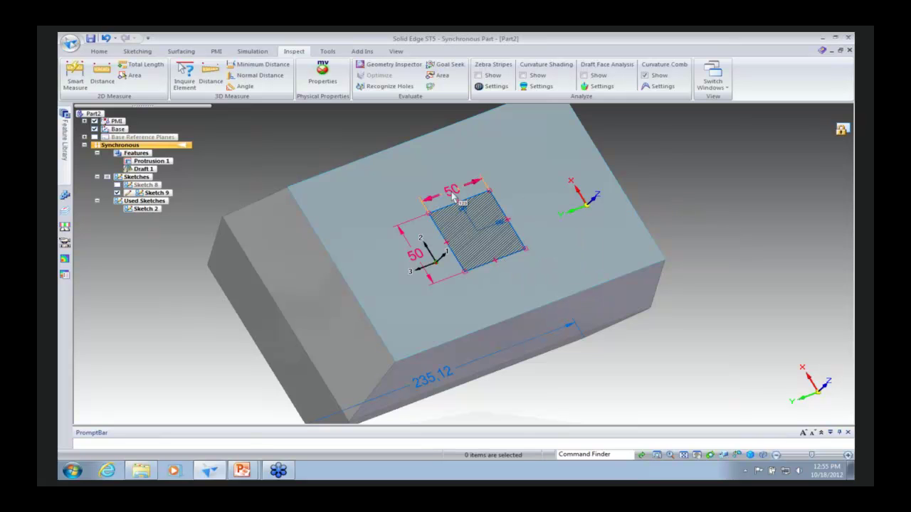
Start Goal Seek with A880_Area as the goal and a target of 3000 mm^2
click(446, 65)
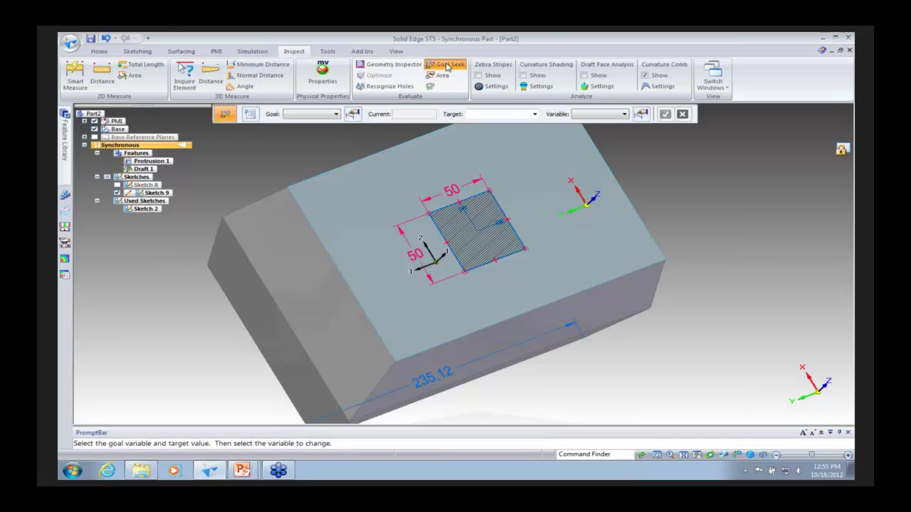
click(336, 114)
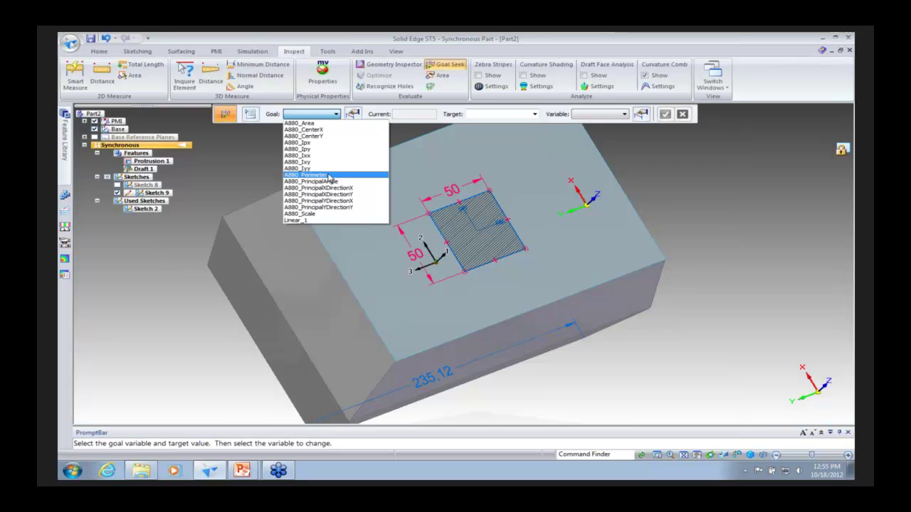
click(303, 124)
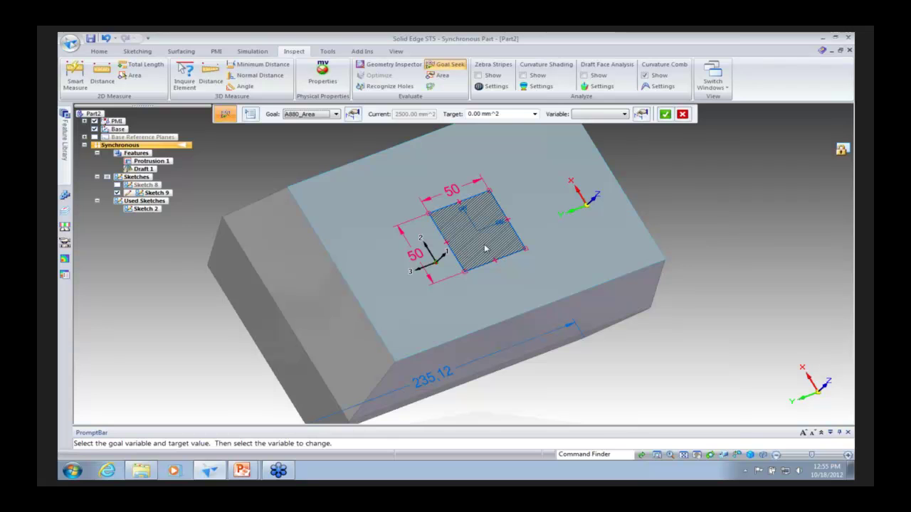
click(514, 119)
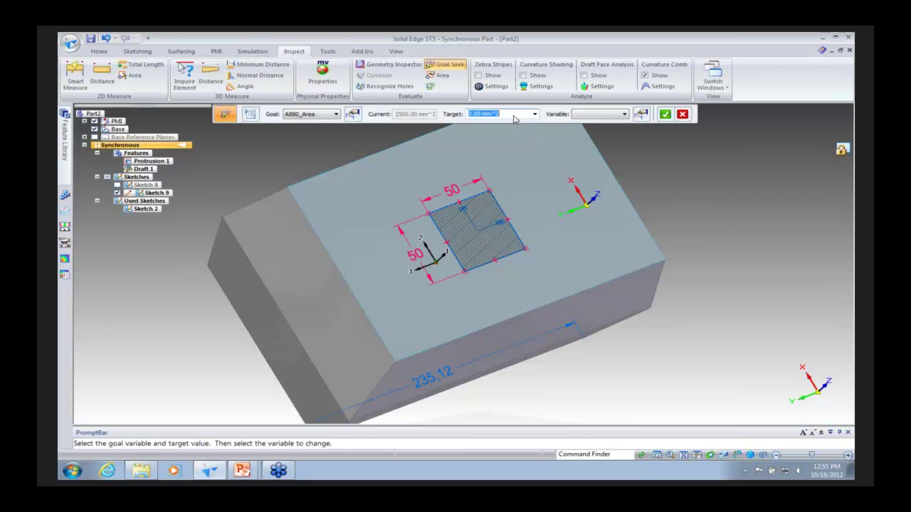
text(3000)
Pick the square's 50 mm dimension V846 as the Goal Seek variable, run the solve and exit the command
click(592, 116)
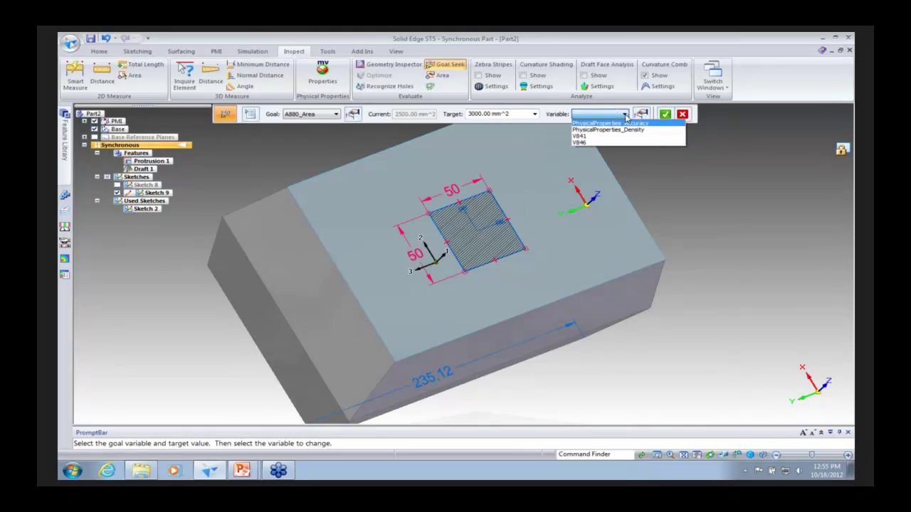
click(643, 114)
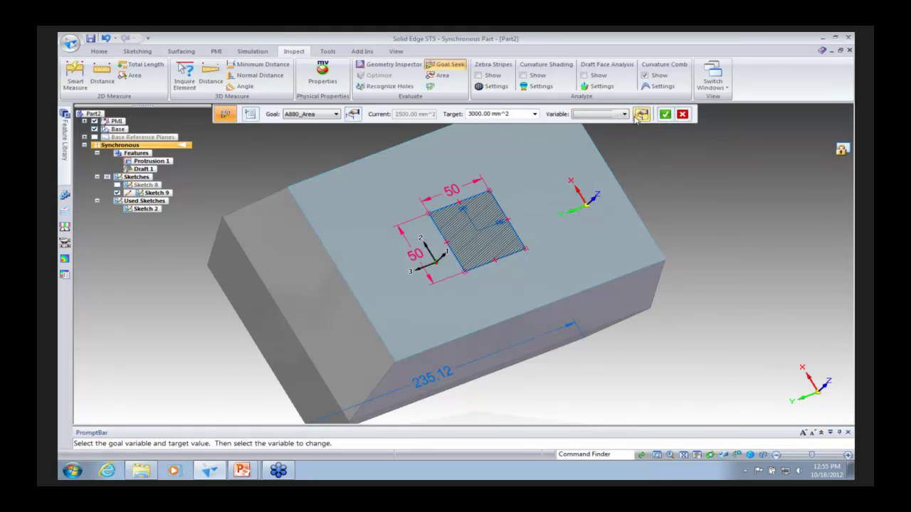
click(444, 190)
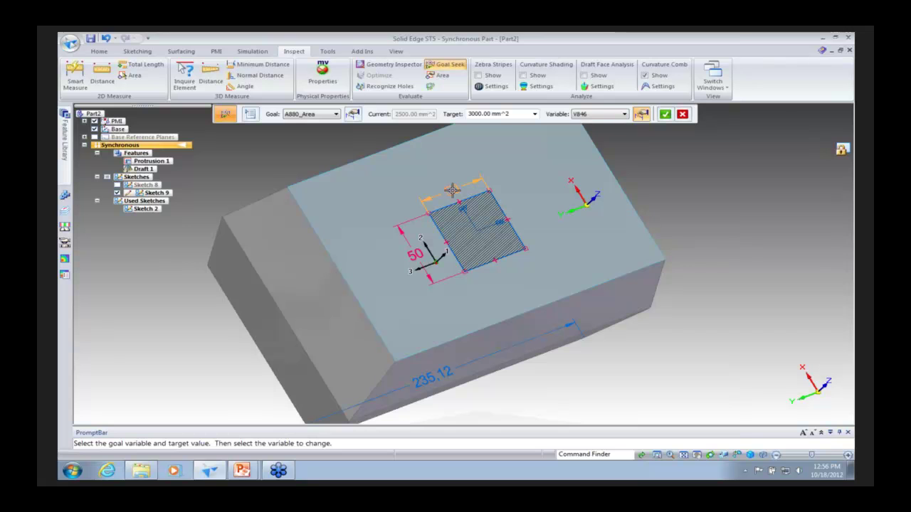
click(665, 114)
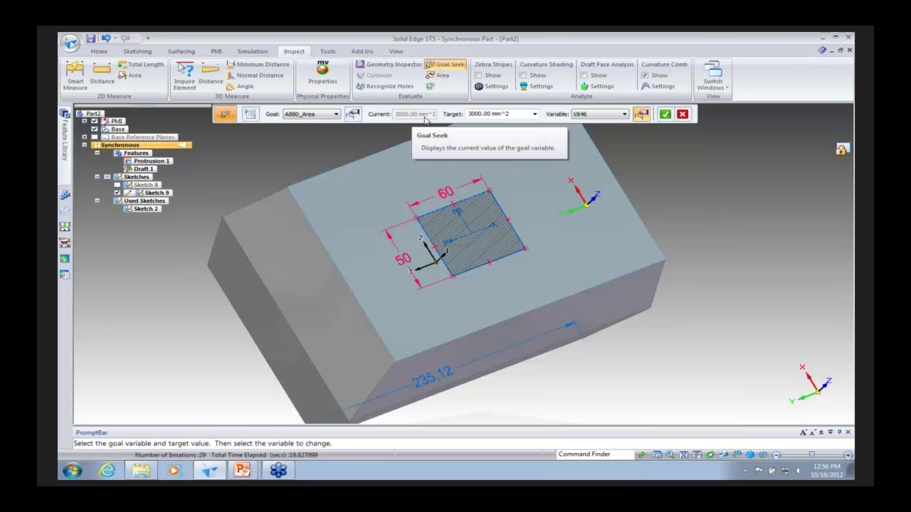
click(682, 114)
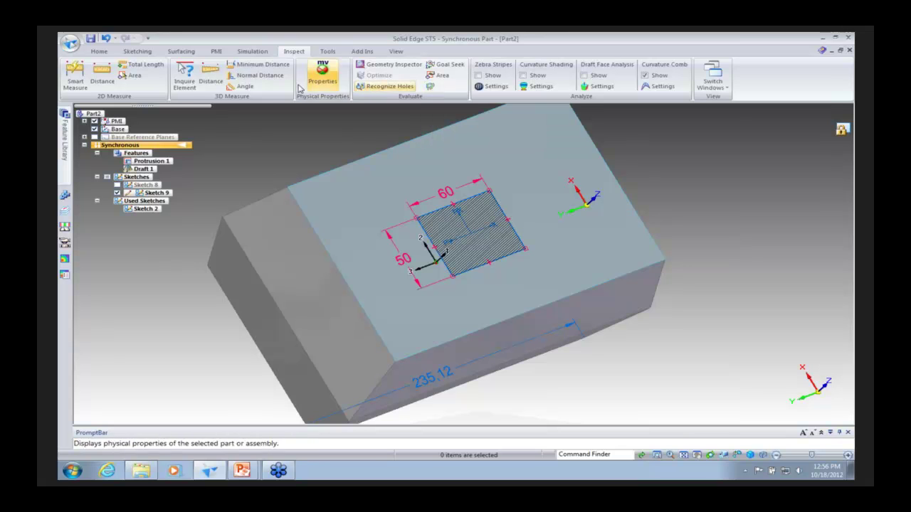
Dimension the distances from the hatched rectangle's two nearest sides to the long and short edges of the block's upper face
click(100, 53)
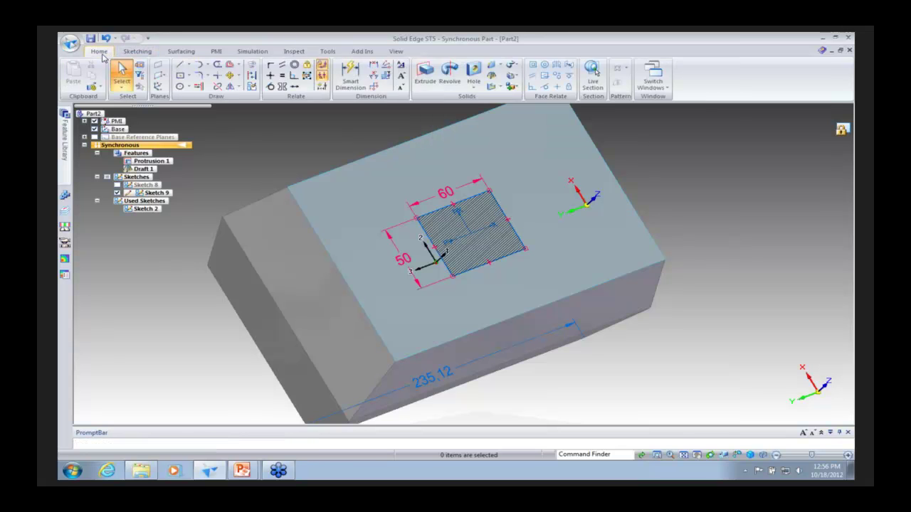
click(484, 279)
click(487, 304)
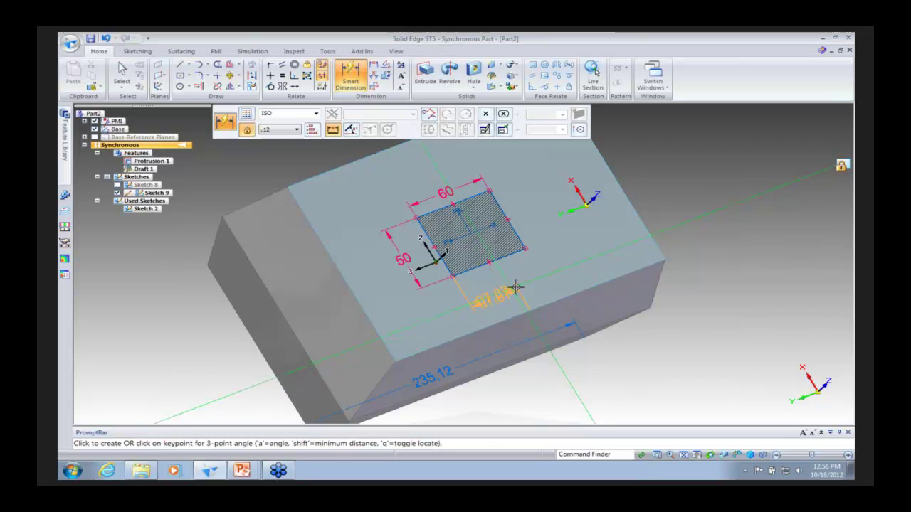
click(508, 283)
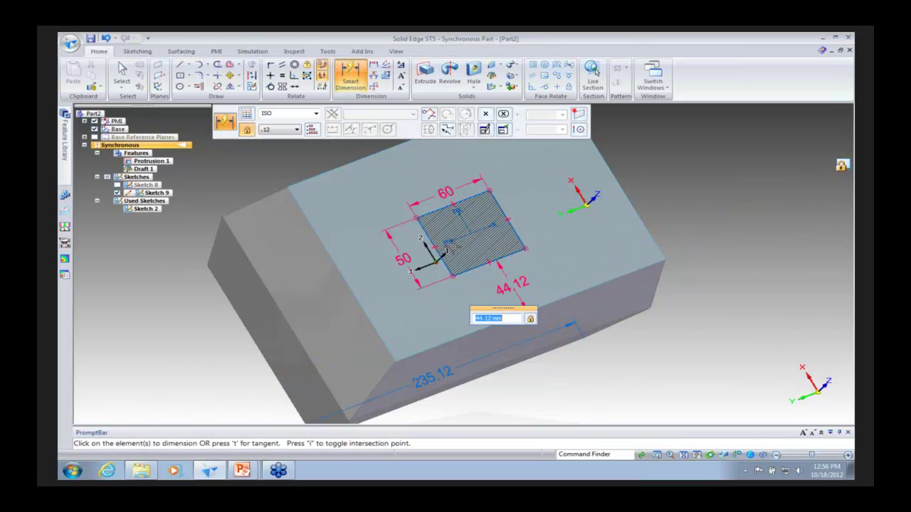
click(508, 218)
click(633, 210)
click(540, 193)
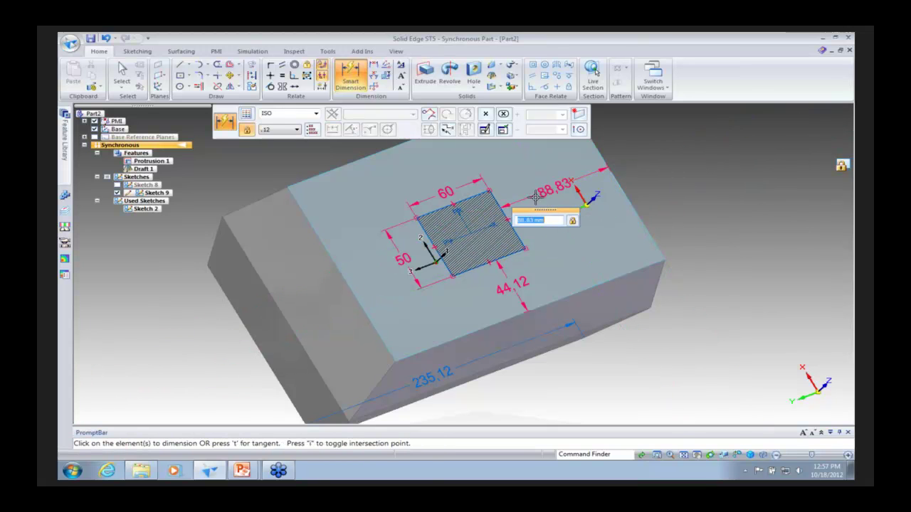
key(Escape)
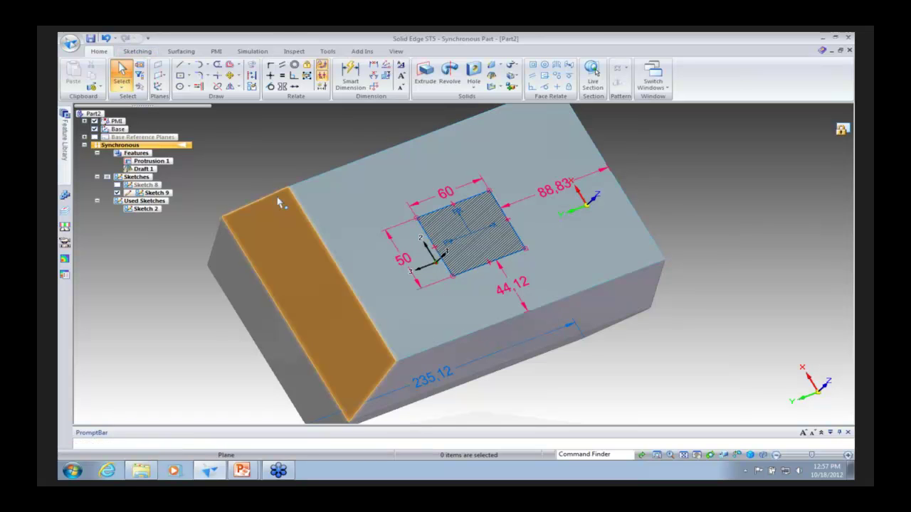
Examine the sketch relationship colors in the Colors section of Solid Edge Options and close the dialog
click(70, 43)
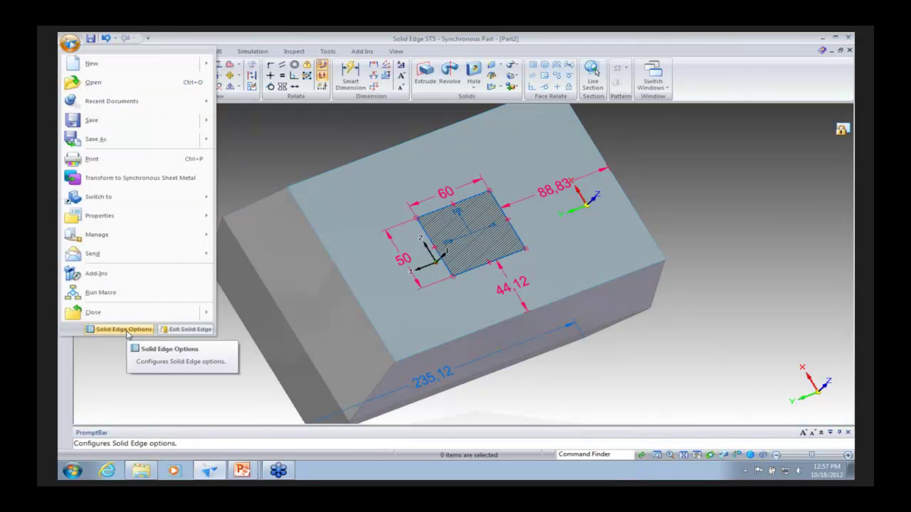
click(124, 330)
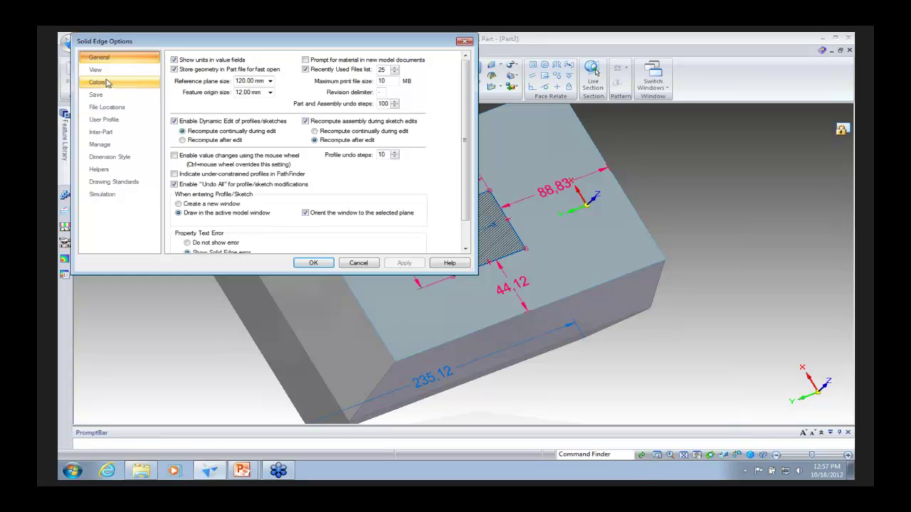
click(105, 83)
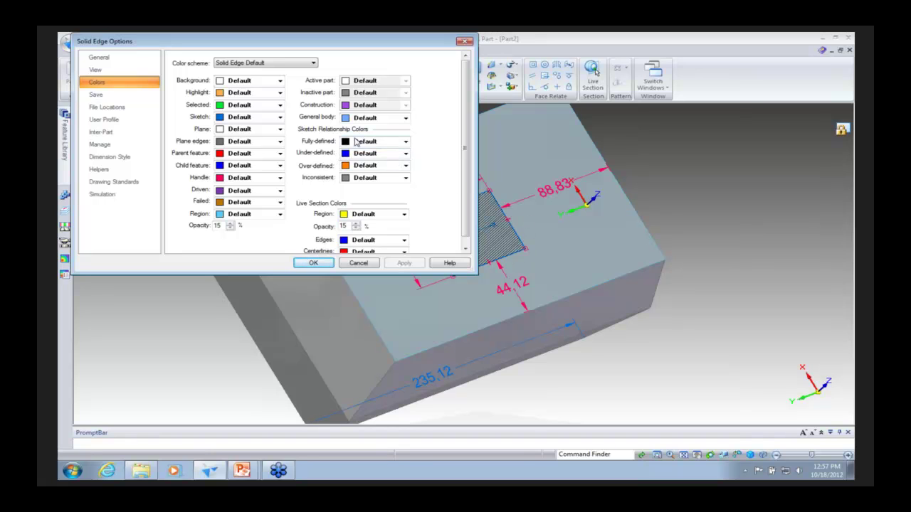
click(313, 262)
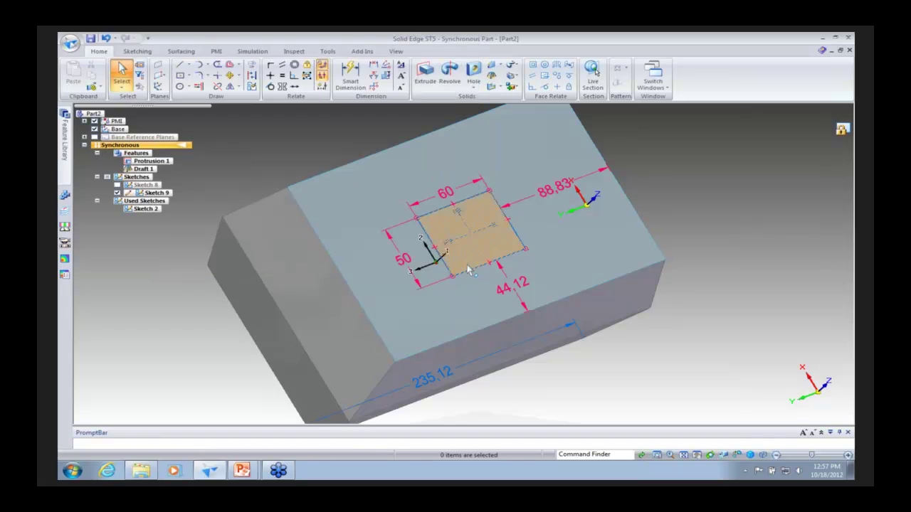
Turn on Relationship Colors for the sketch on the block's upper face
click(294, 51)
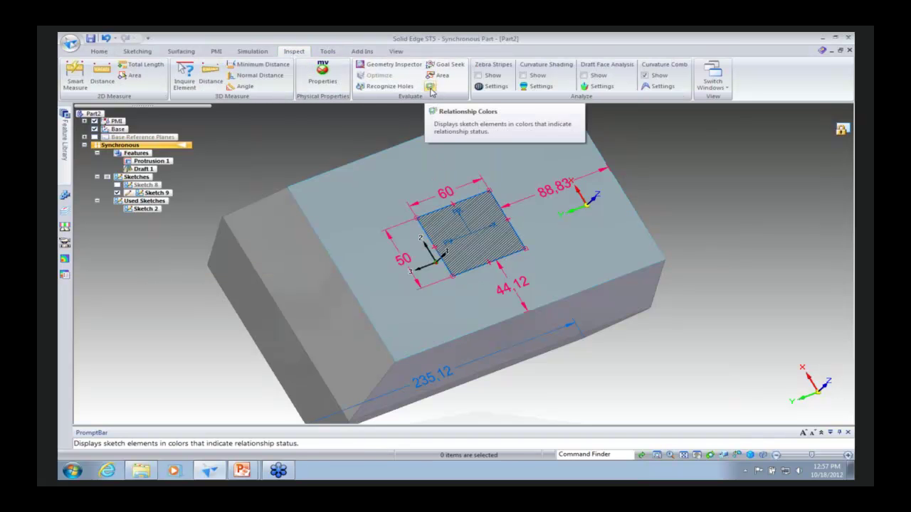
click(431, 87)
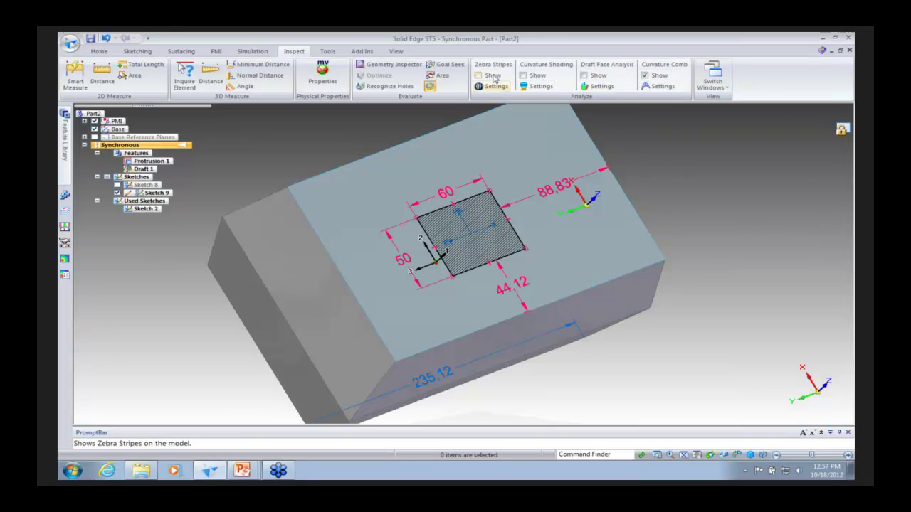
click(714, 78)
click(592, 138)
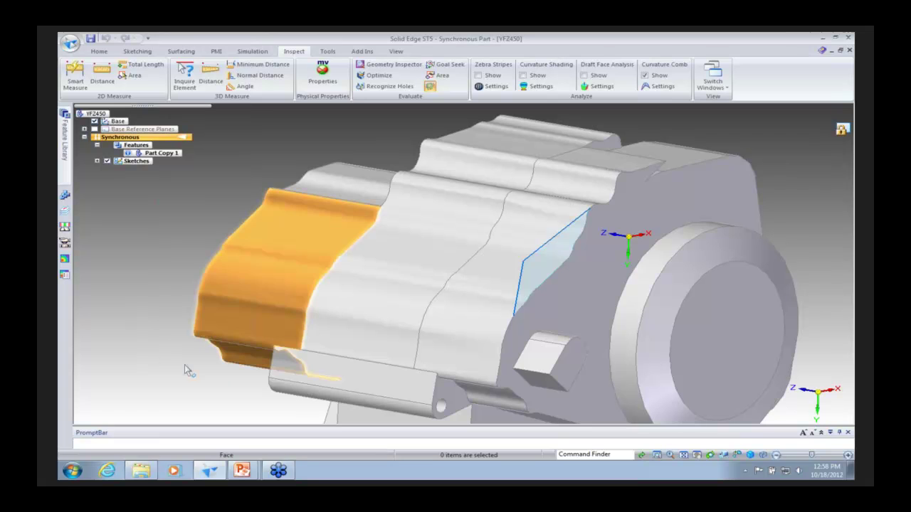
middle_drag(715, 321, 716, 321)
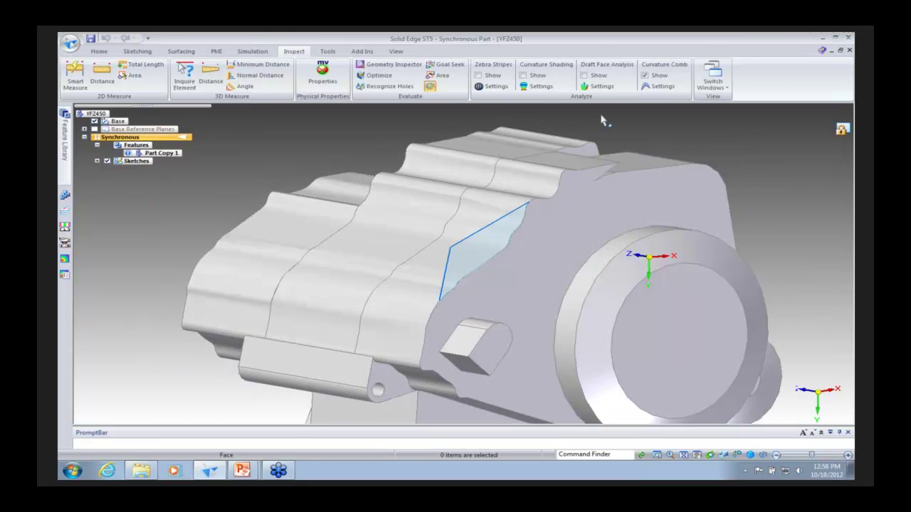
click(713, 71)
click(719, 148)
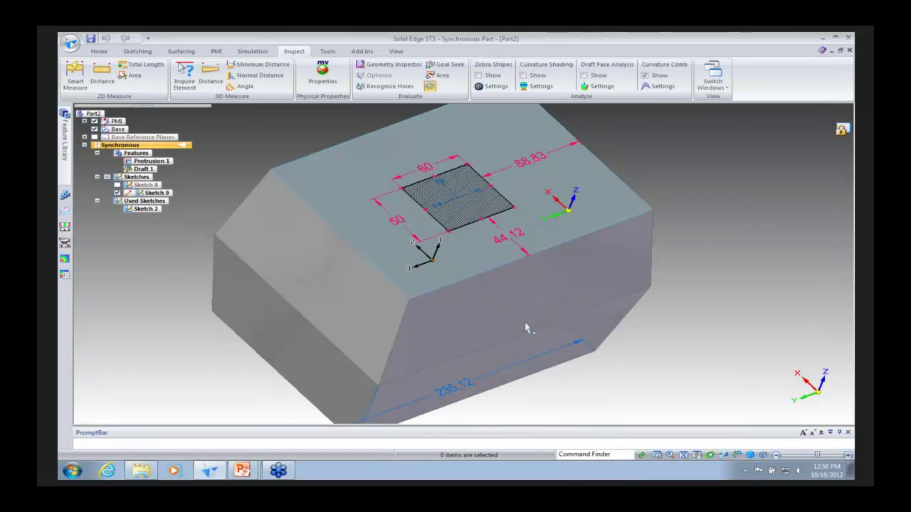
Show zebra stripes on the drafted block, review the Zebra Stripes settings, and hide the stripes again
middle_drag(525, 327, 483, 117)
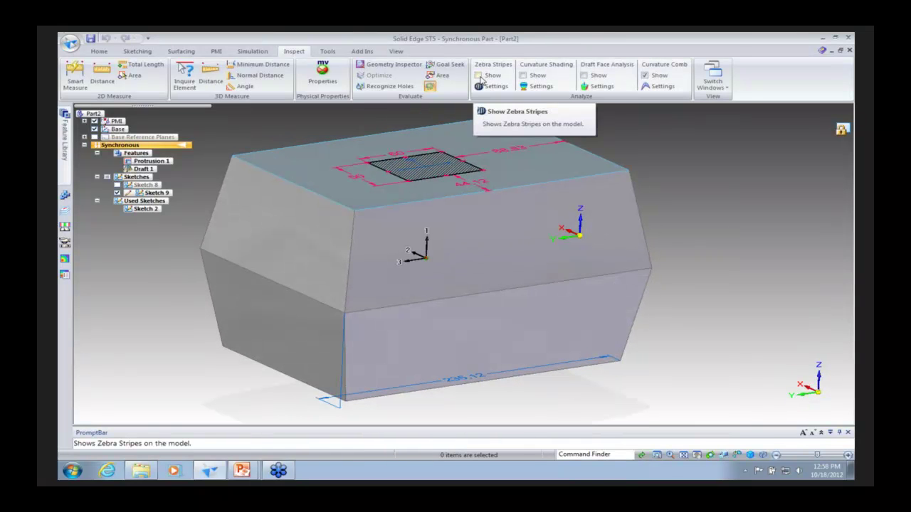
click(479, 75)
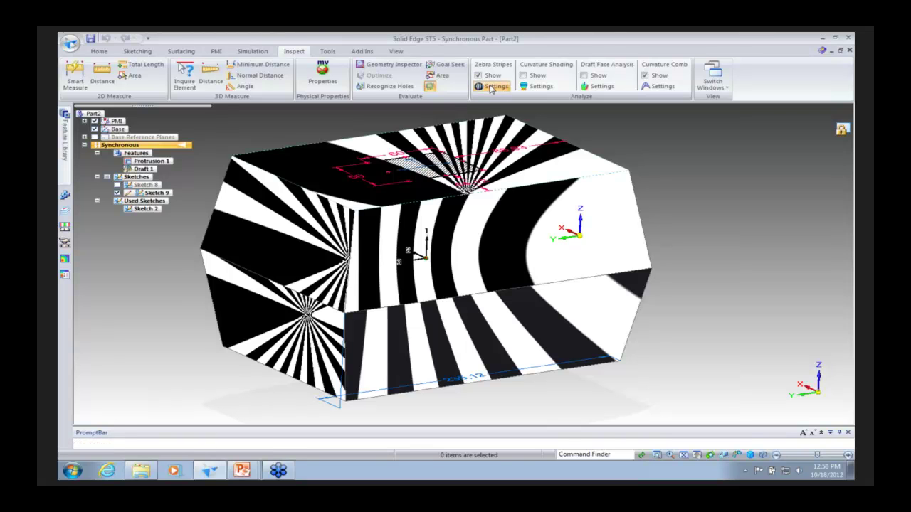
click(489, 86)
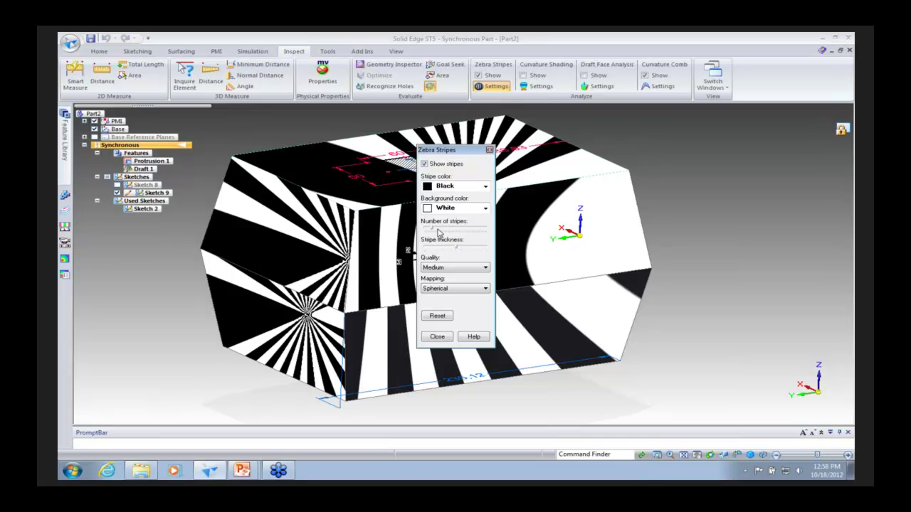
click(437, 338)
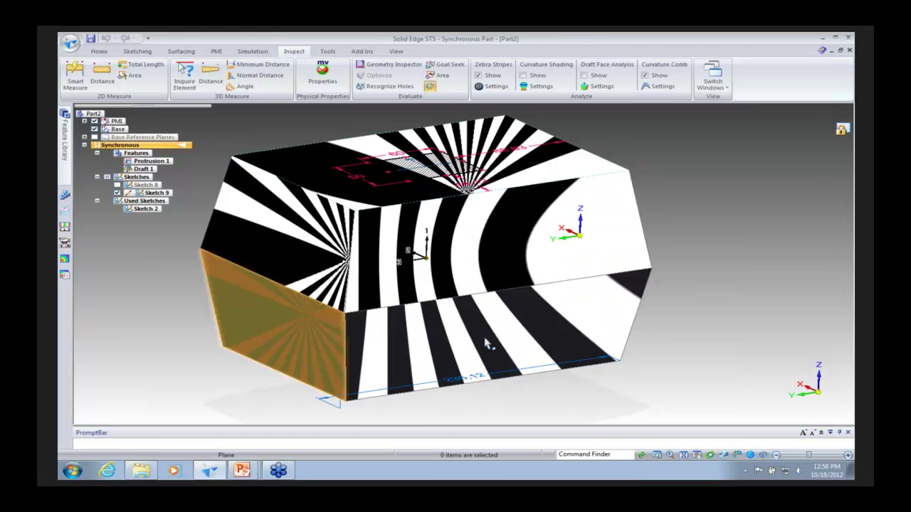
middle_drag(491, 340, 440, 271)
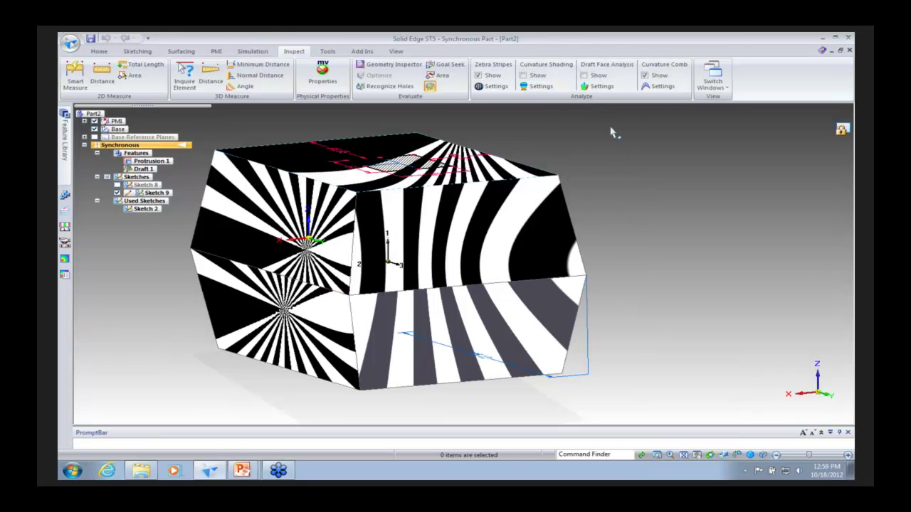
click(479, 75)
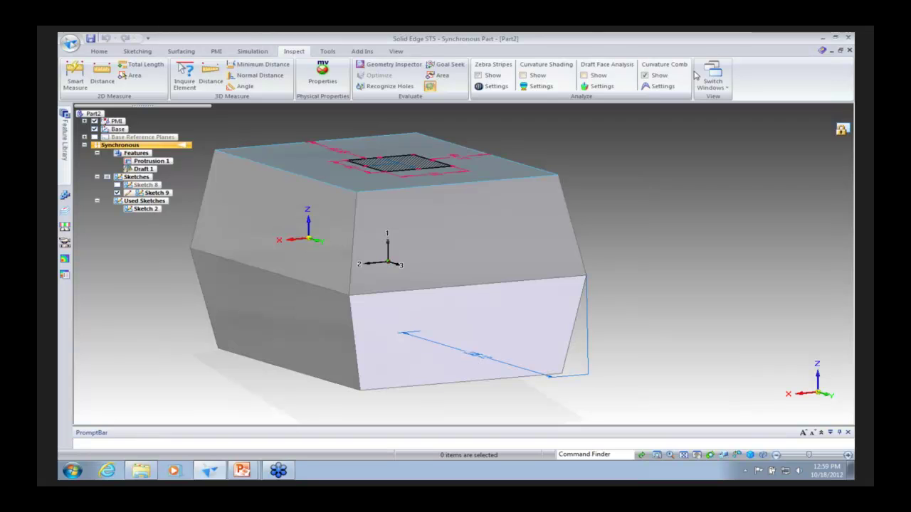
Switch to the YFZ450 engine part, examine zebra stripes on its wavy surfaces, and hide the stripes
click(713, 77)
click(579, 137)
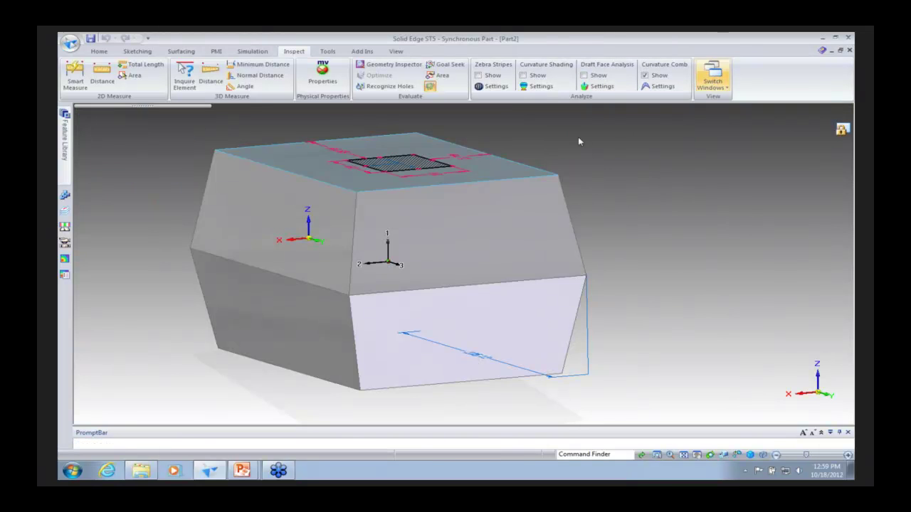
middle_drag(498, 334, 527, 358)
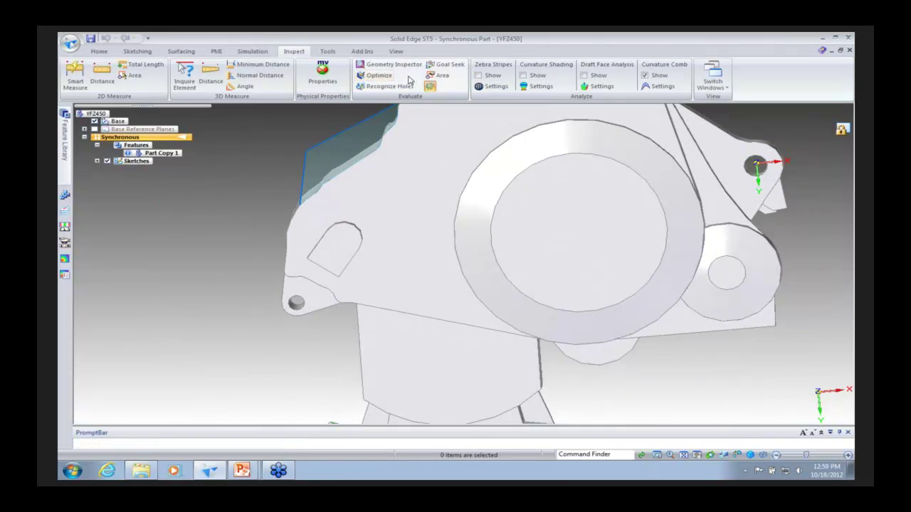
click(490, 77)
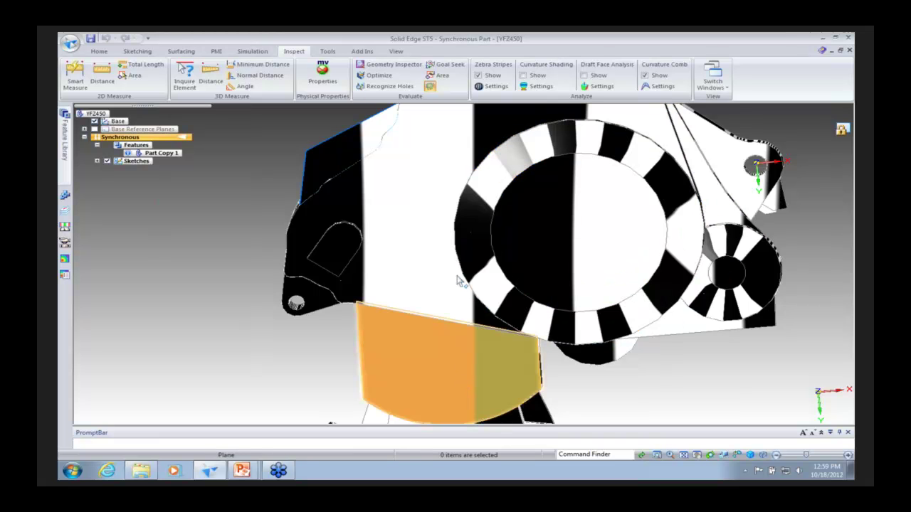
middle_drag(453, 274, 498, 262)
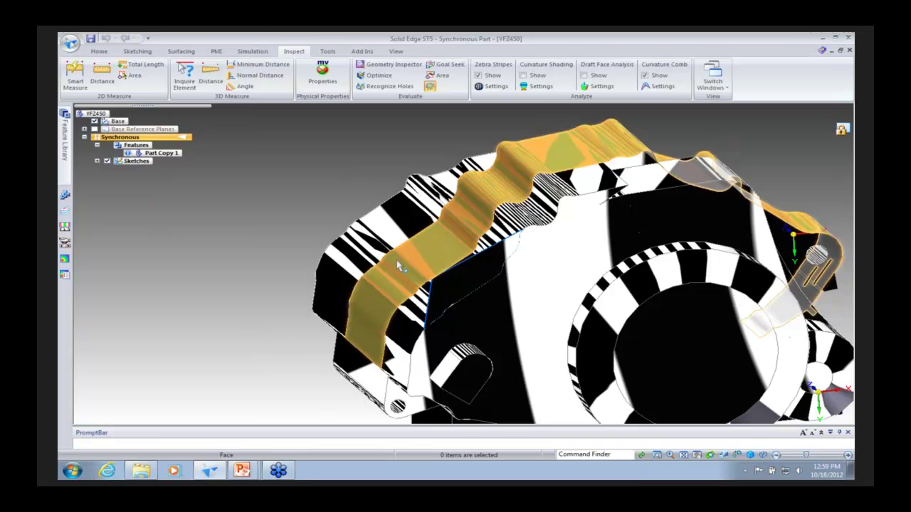
middle_drag(361, 169, 361, 168)
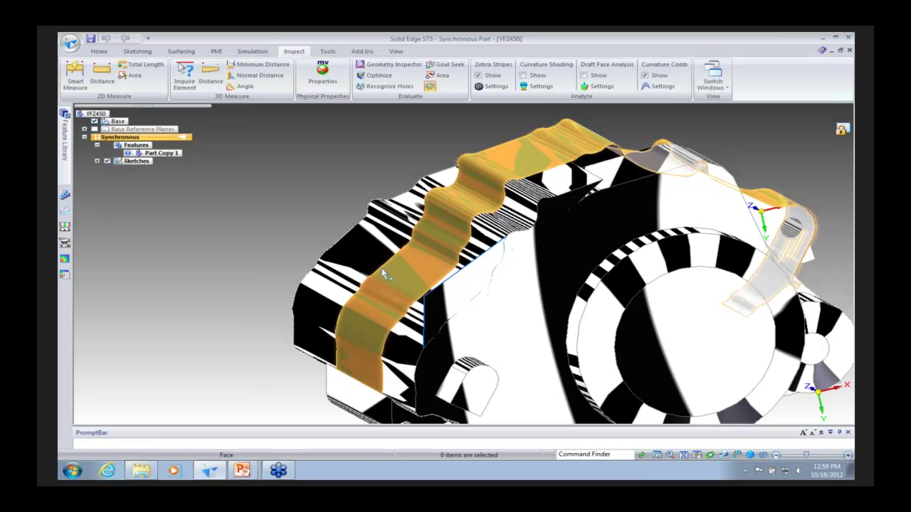
click(493, 76)
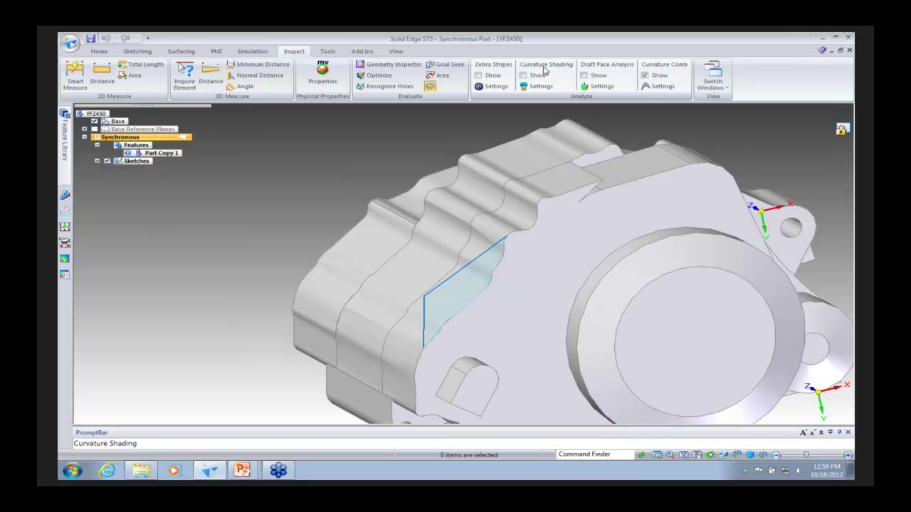
Try to extrude the sketch region beside the engine's wavy surface with the profile set to Open, and cancel the extrusion
scroll(533, 238, up, 6)
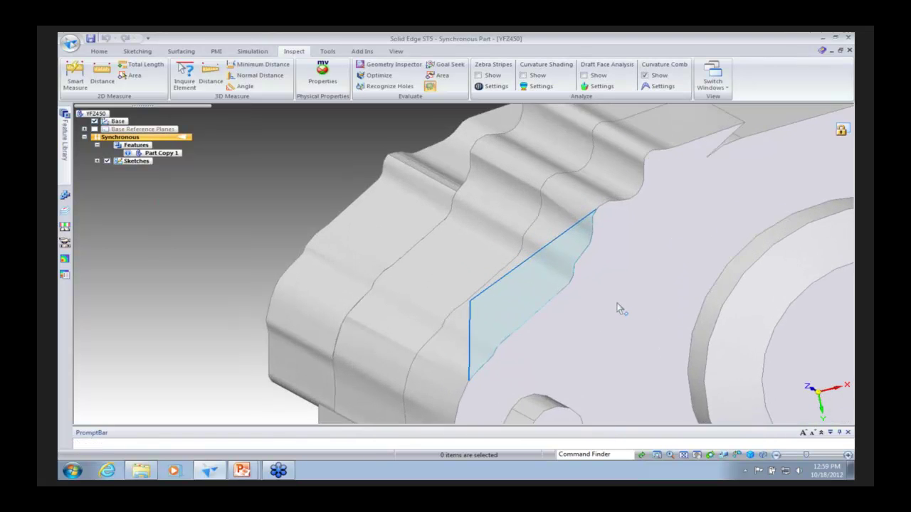
middle_drag(623, 298, 615, 262)
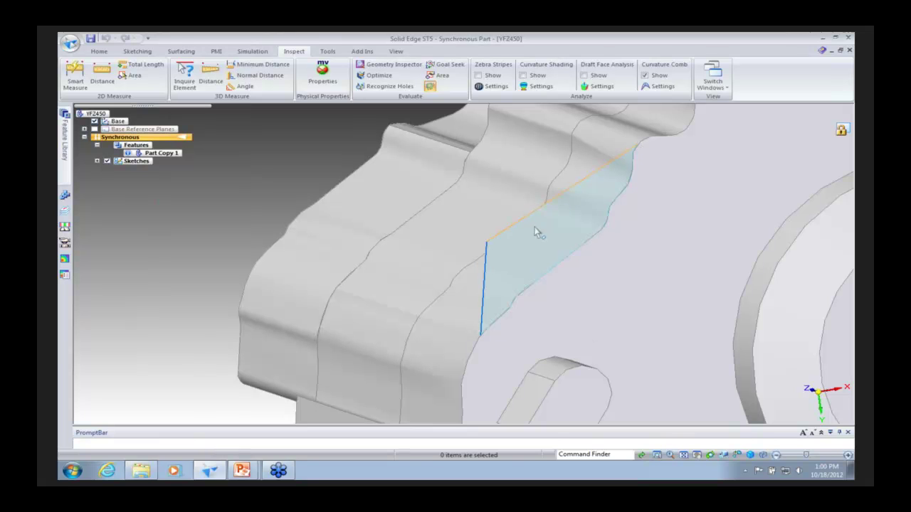
click(516, 261)
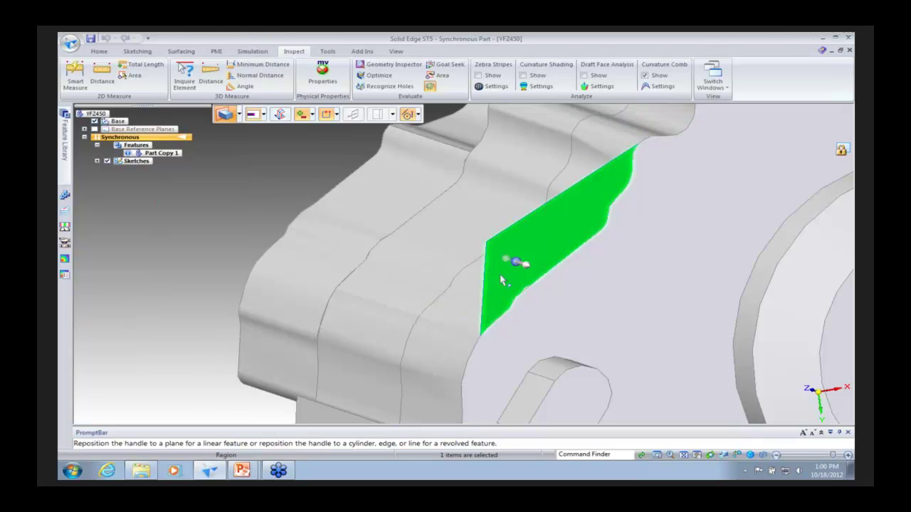
click(336, 114)
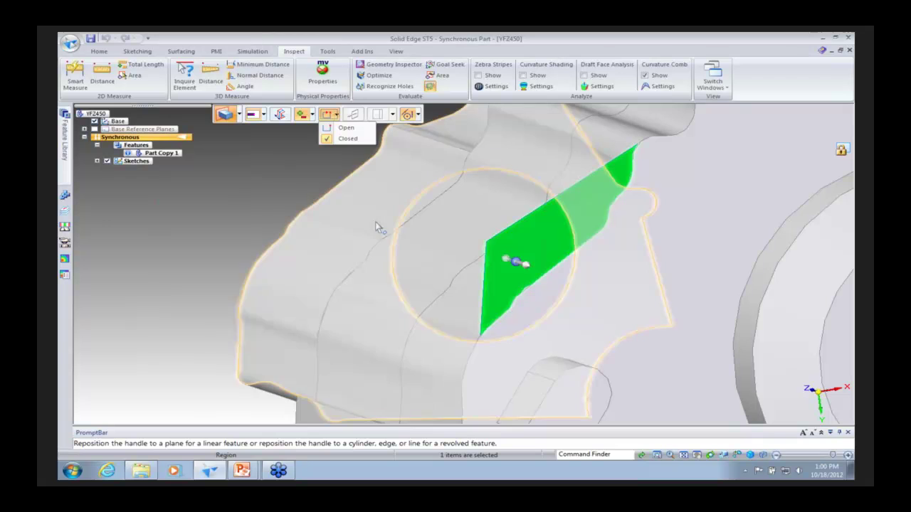
middle_drag(542, 267, 554, 285)
click(600, 264)
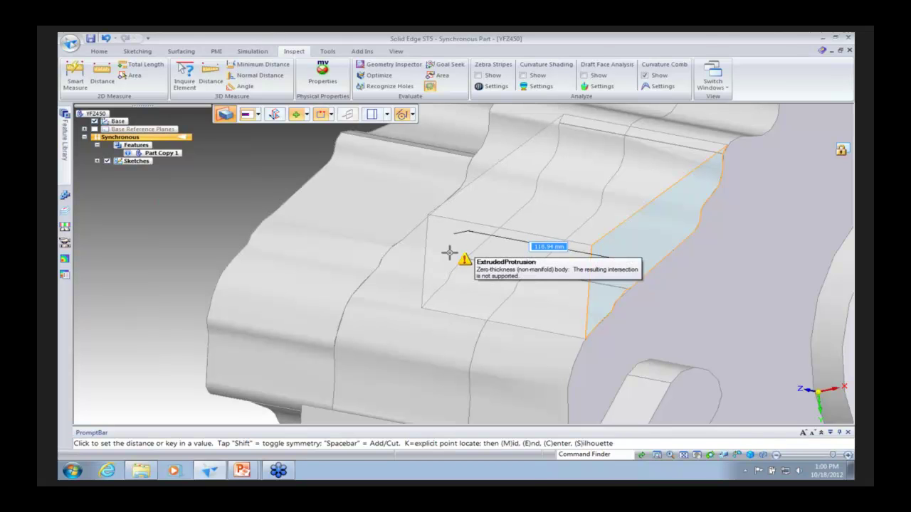
click(333, 116)
click(340, 127)
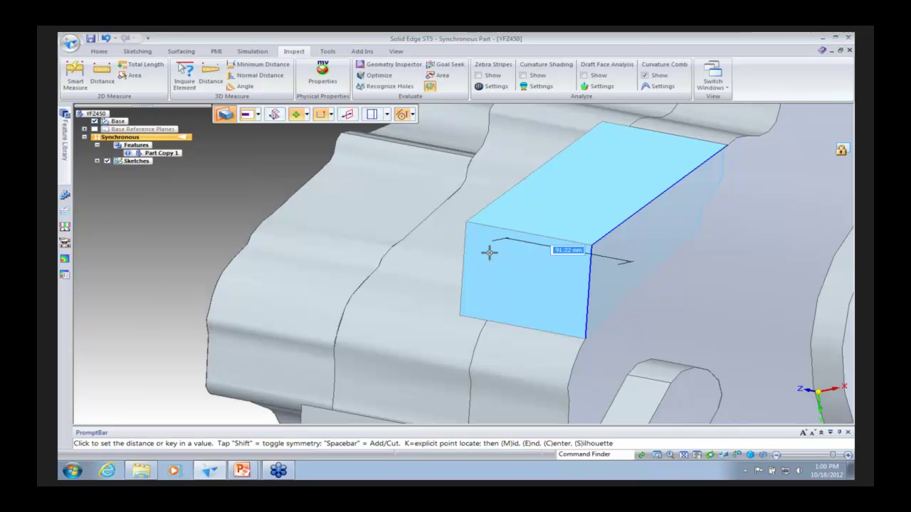
key(Escape)
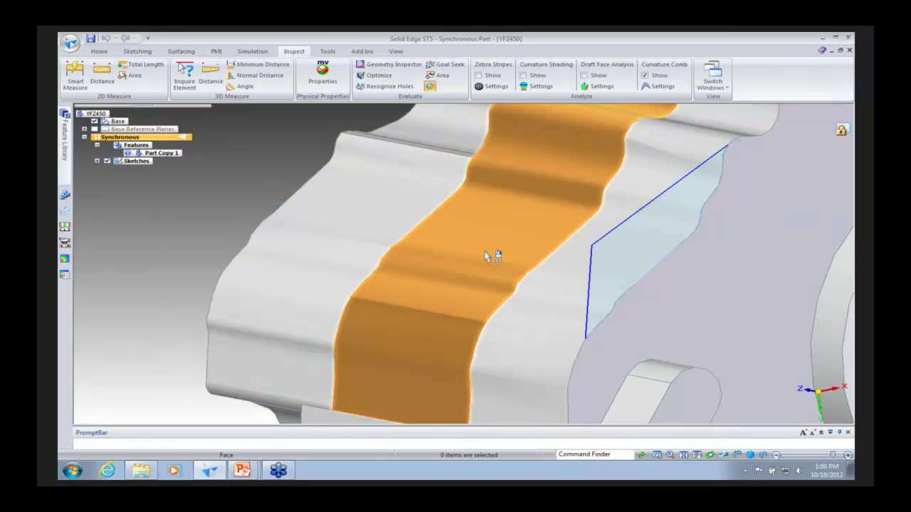
Show curvature shading on the engine part and examine the colors across its wavy surfaces from several angles
middle_drag(492, 278, 519, 272)
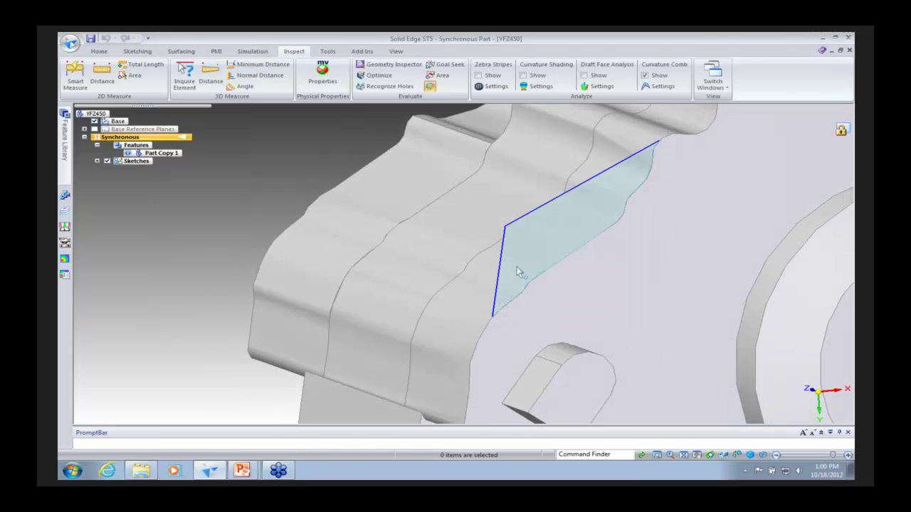
click(535, 77)
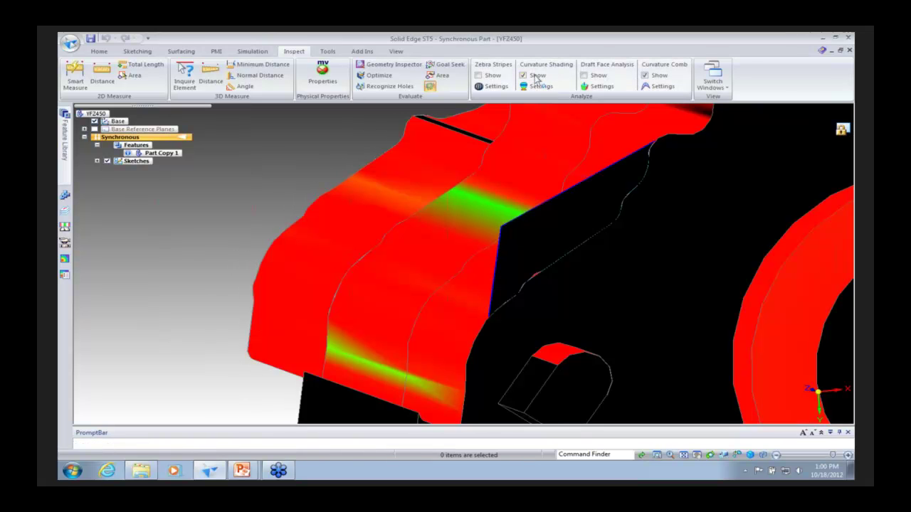
scroll(536, 79, down, 4)
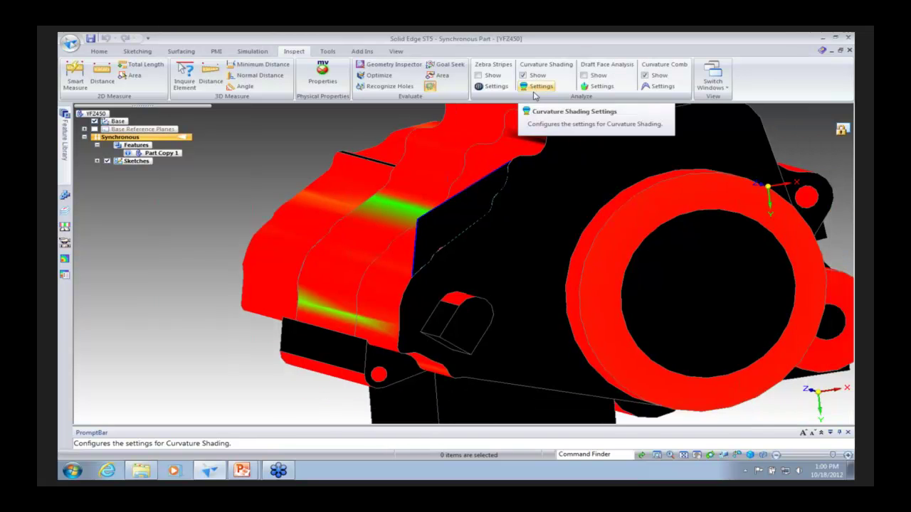
scroll(508, 124, down, 1)
mouse_move(508, 124)
middle_down()
mouse_move(355, 204)
mouse_move(254, 242)
mouse_move(260, 265)
mouse_move(243, 303)
middle_up()
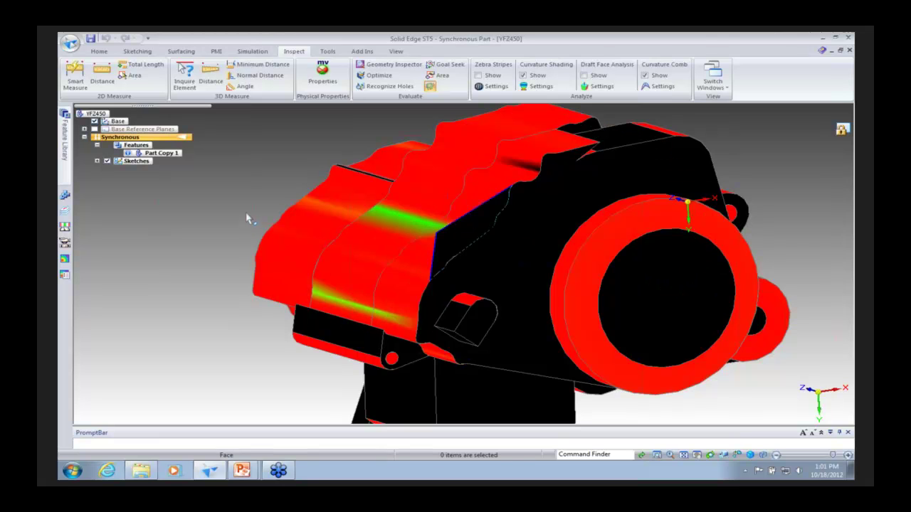
mouse_move(246, 219)
middle_down()
mouse_move(303, 219)
mouse_move(321, 256)
middle_up()
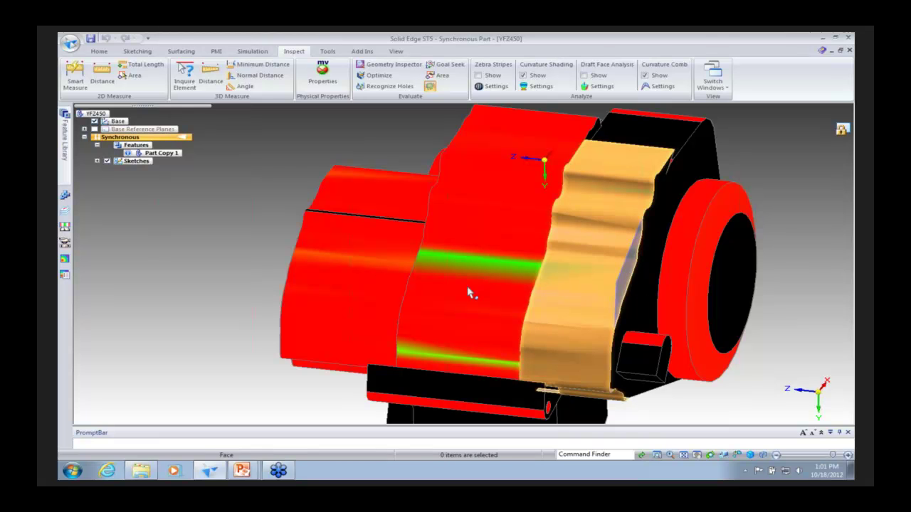
middle_drag(253, 273, 253, 273)
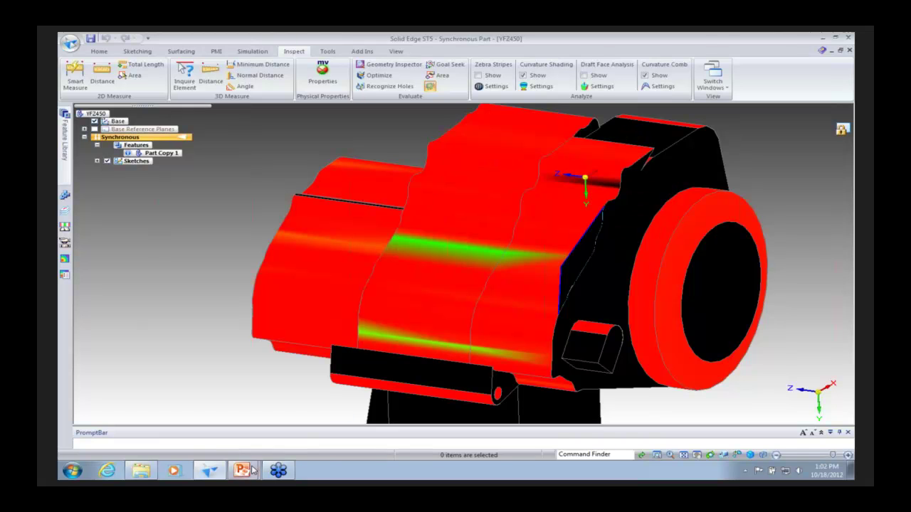
Switch to the running PowerPoint slide show of Inspect tools.pptx
mouse_move(250, 471)
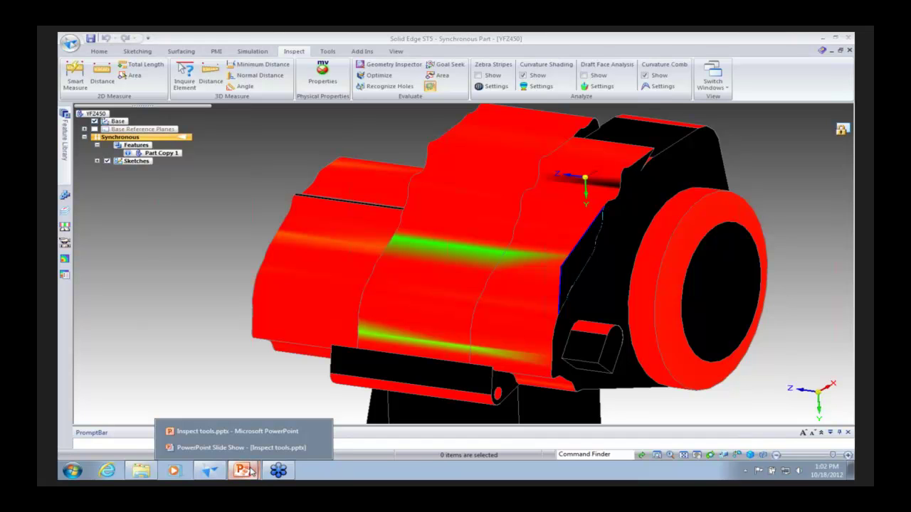
click(242, 448)
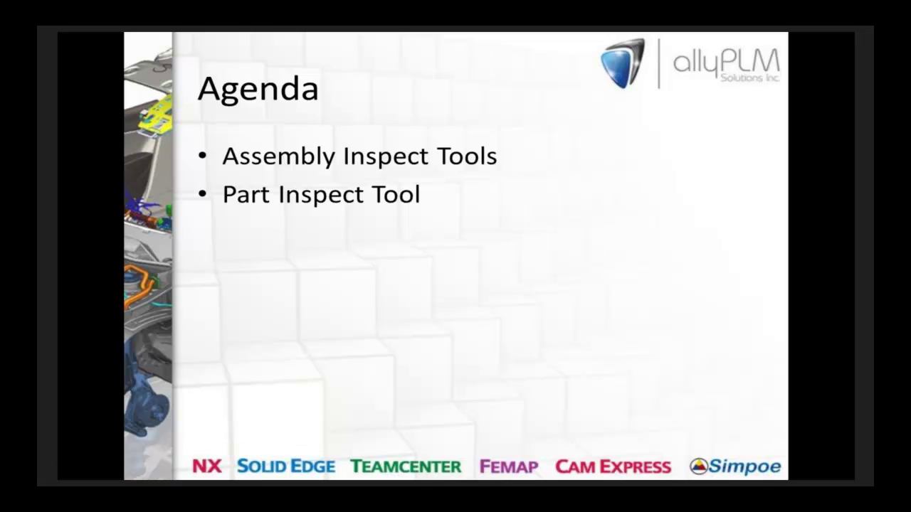